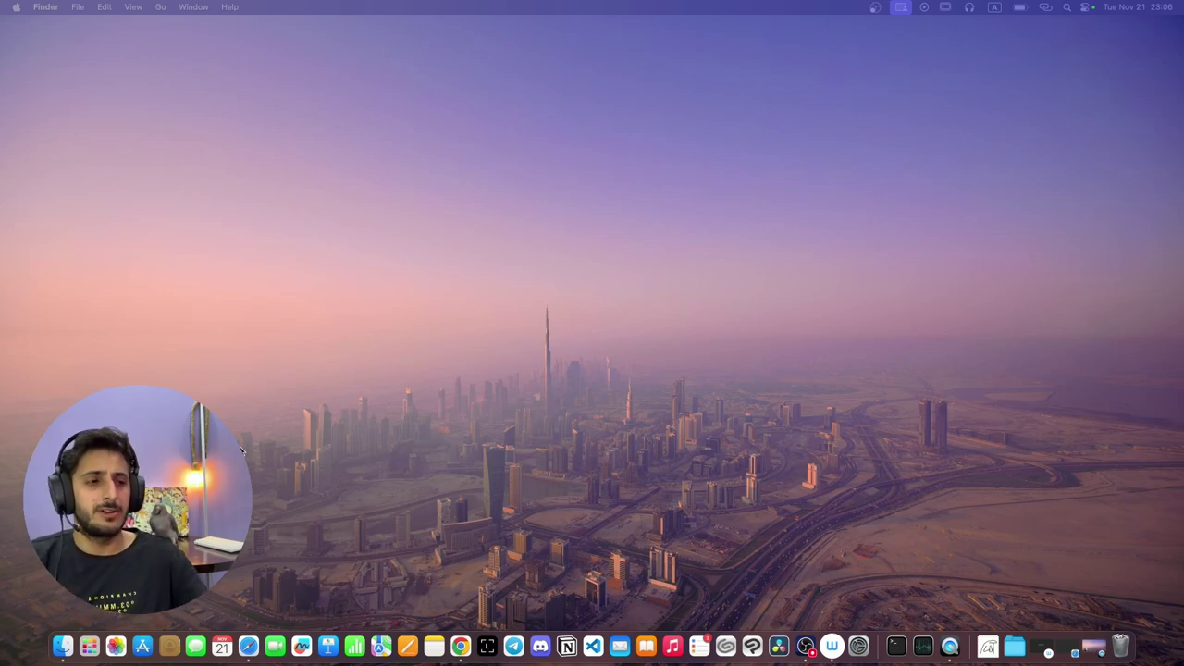
# - Open a new Chrome window and go to civitai.com
pyautogui.click(459, 646)
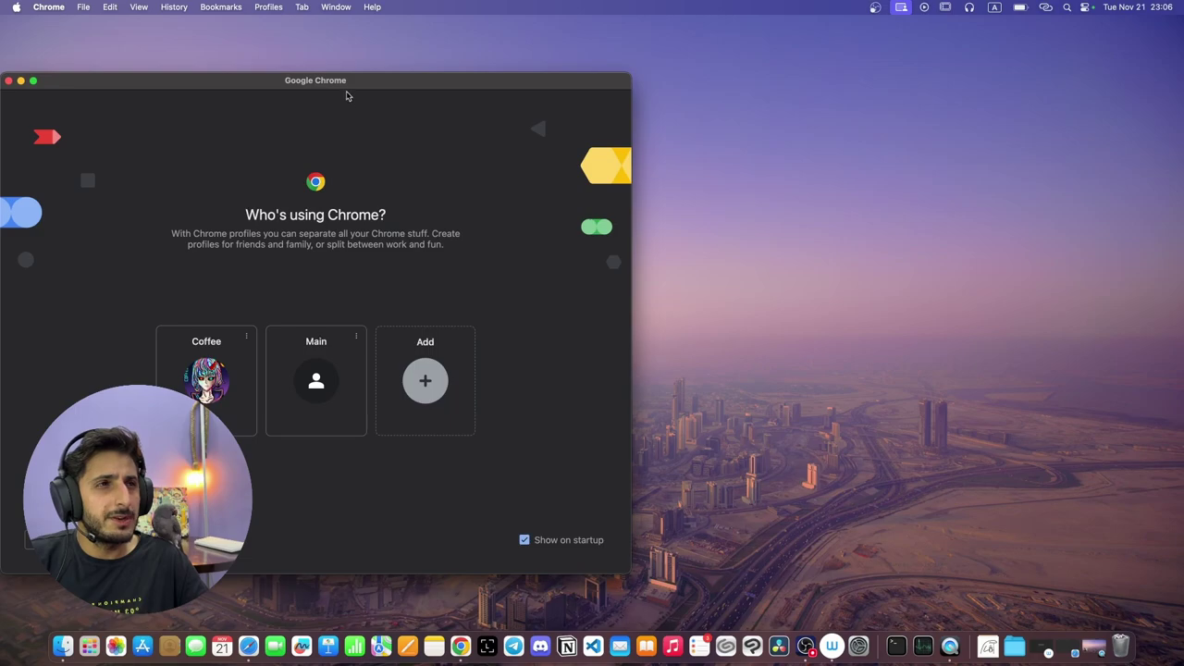
pyautogui.press('super+n')
pyautogui.write('civitai.com')
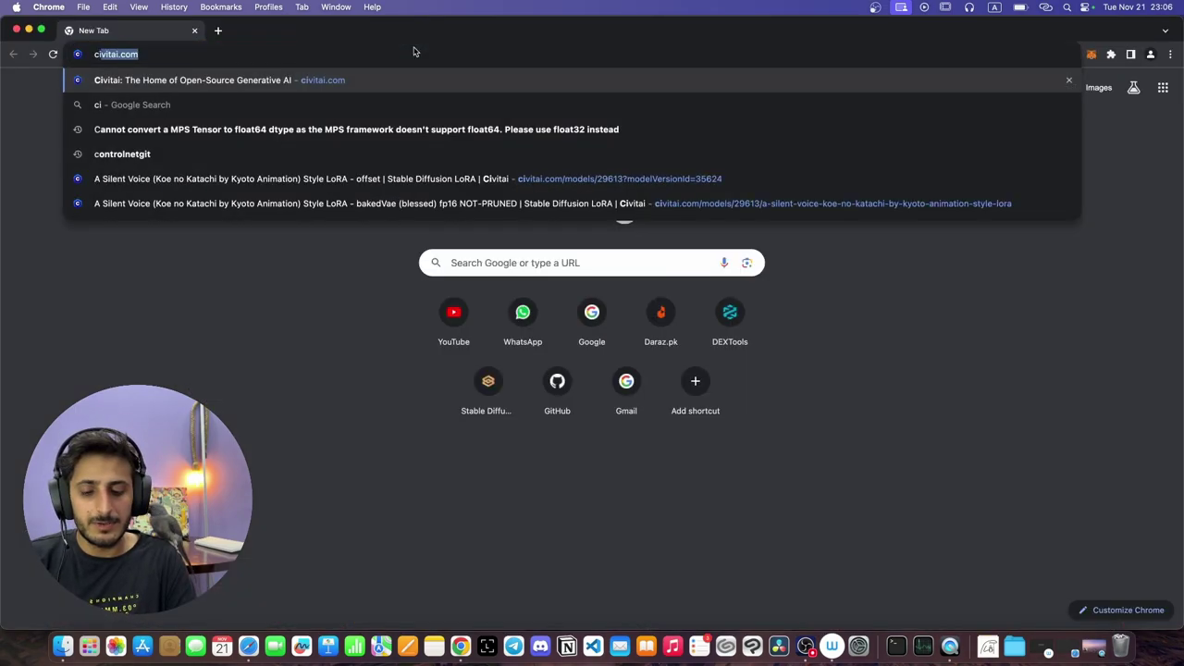
pyautogui.press('Return')
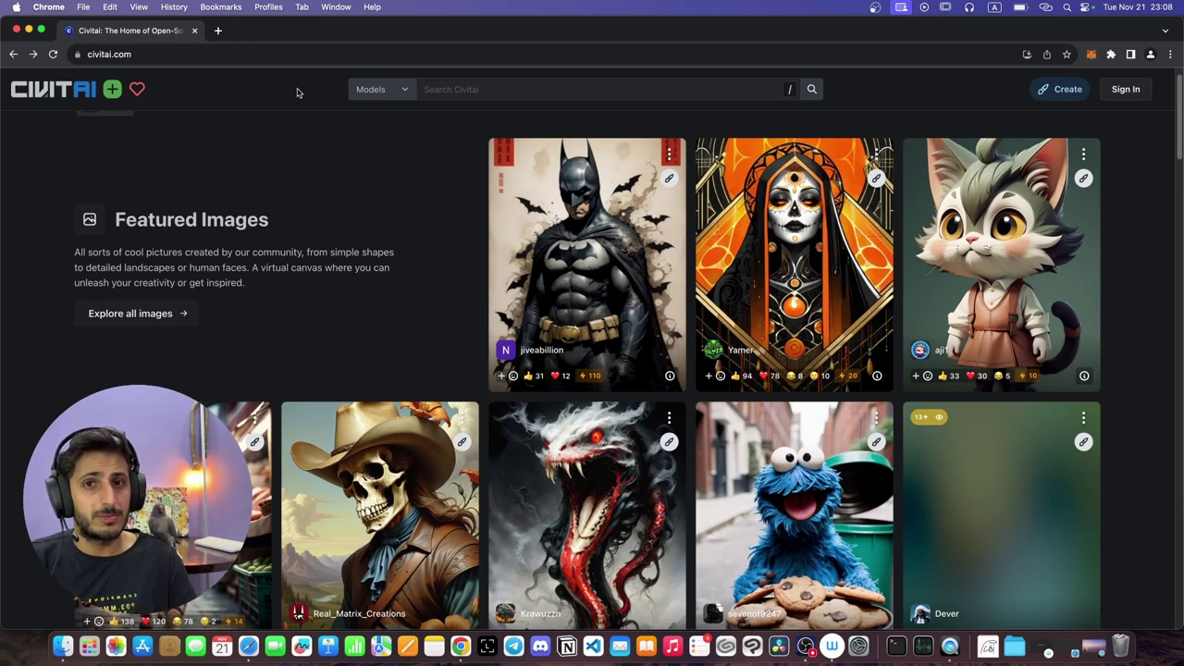
# - Search Civitai models for "koe no katachi" and download the A Silent Voice (Koe no Katachi by Kyoto Animation) Style LoRA
pyautogui.click(483, 93)
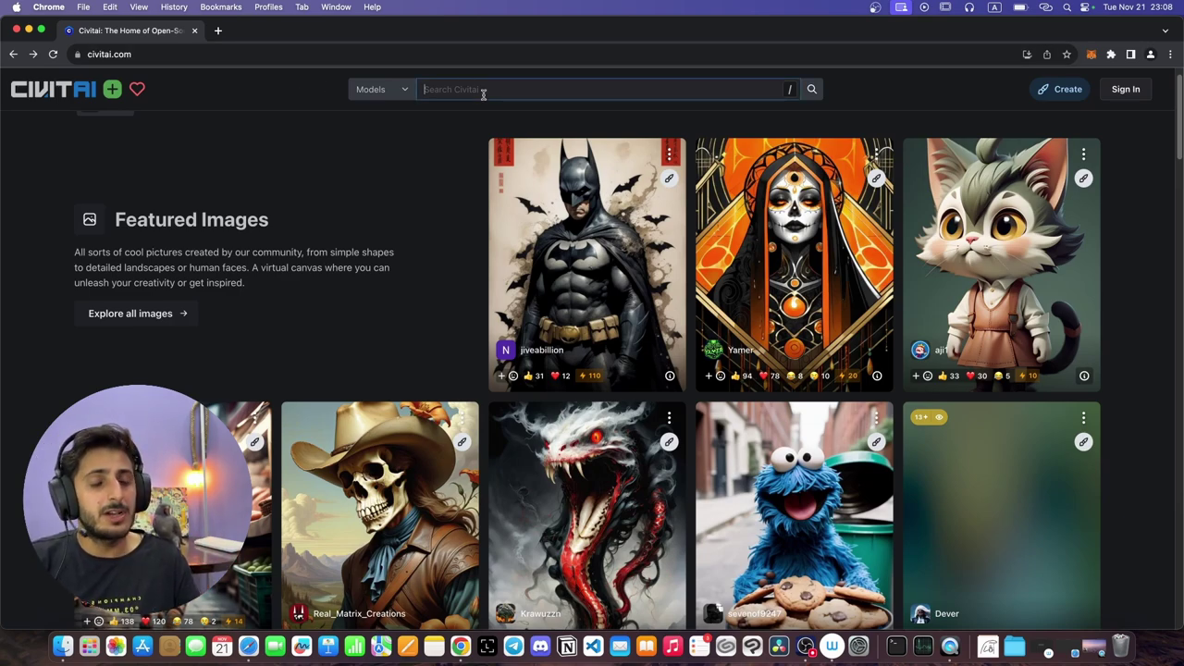
pyautogui.write('koe no katachi')
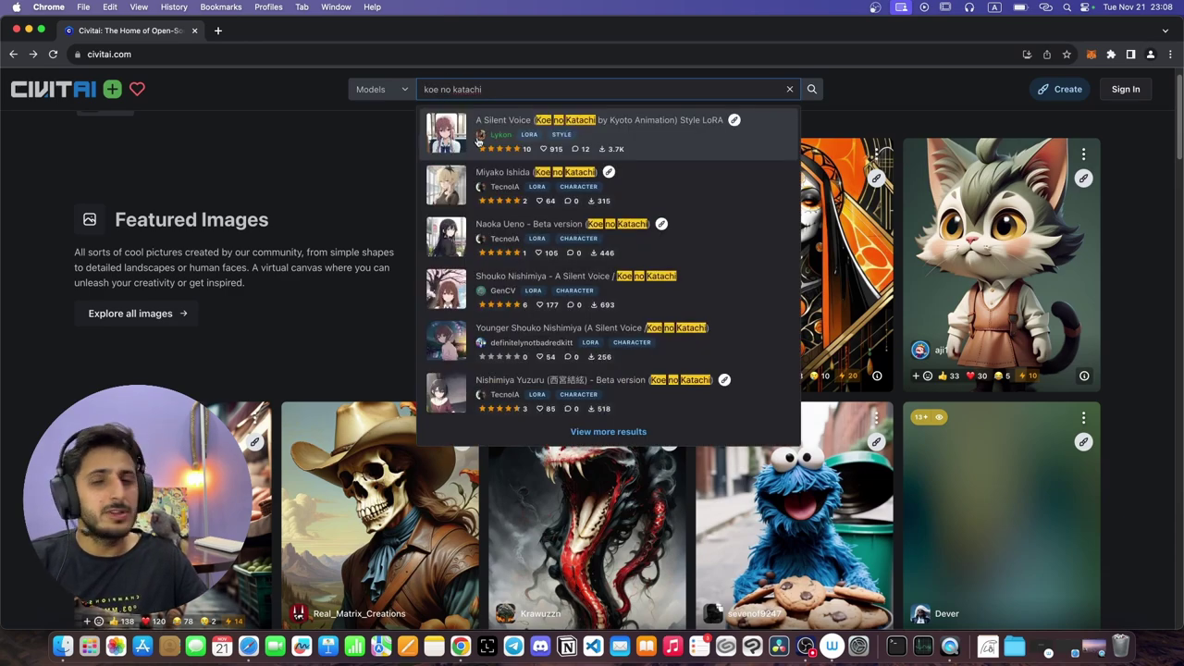
pyautogui.click(441, 139)
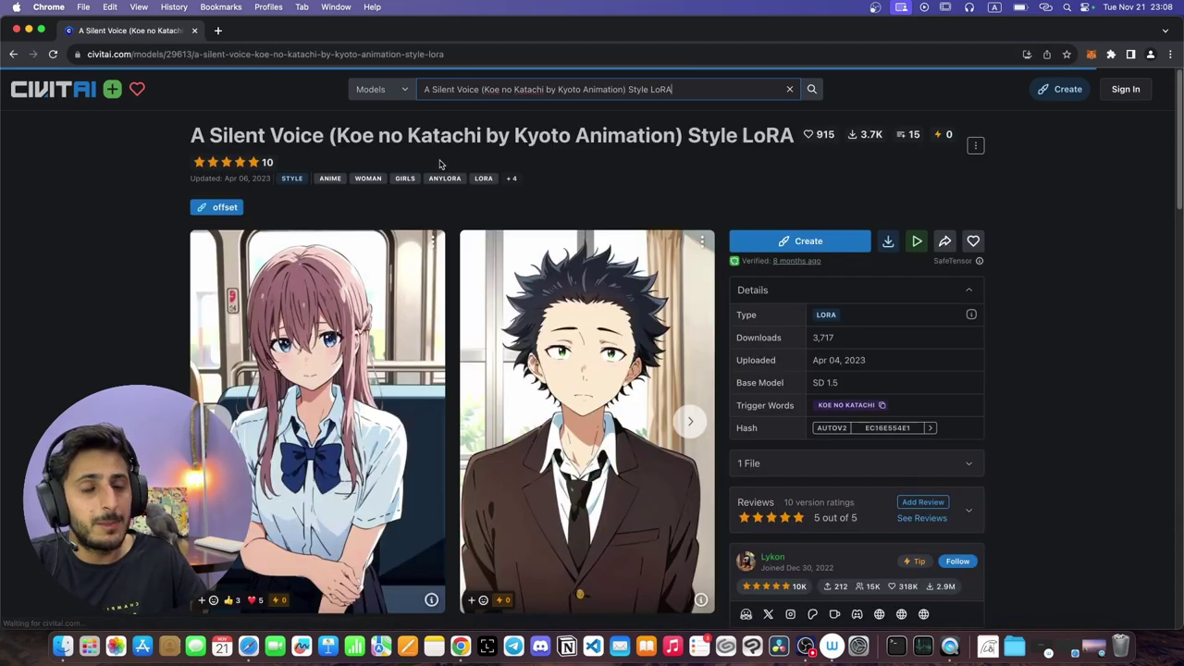
pyautogui.click(886, 246)
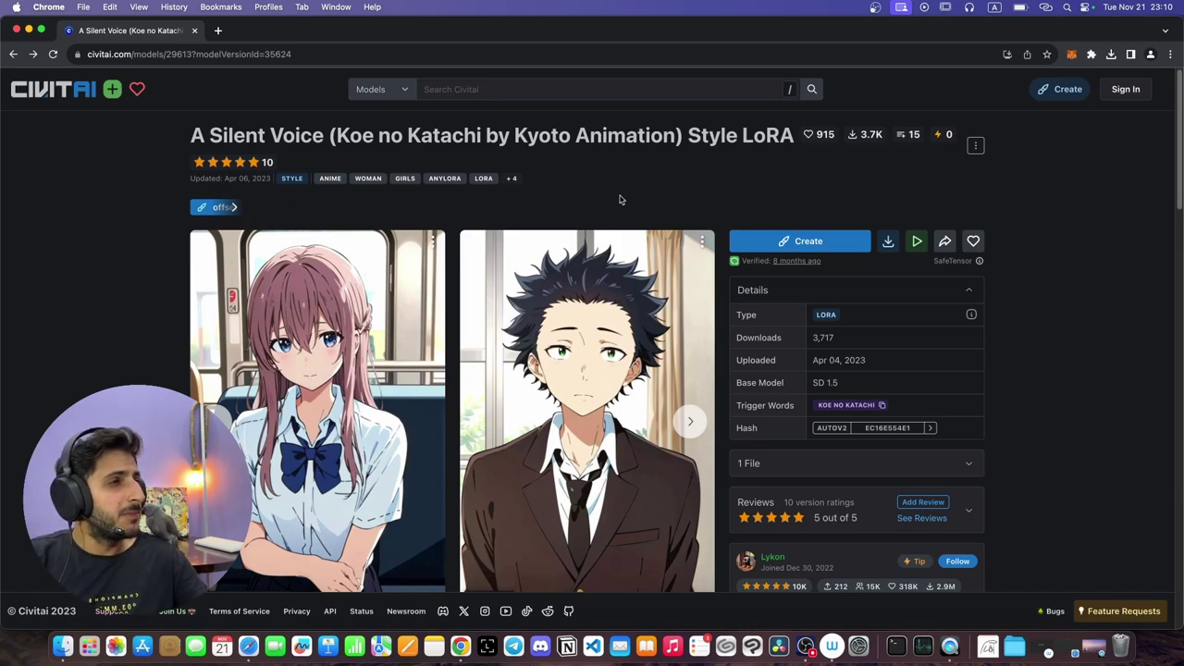
pyautogui.moveTo(847, 321); pyautogui.dragTo(799, 322)
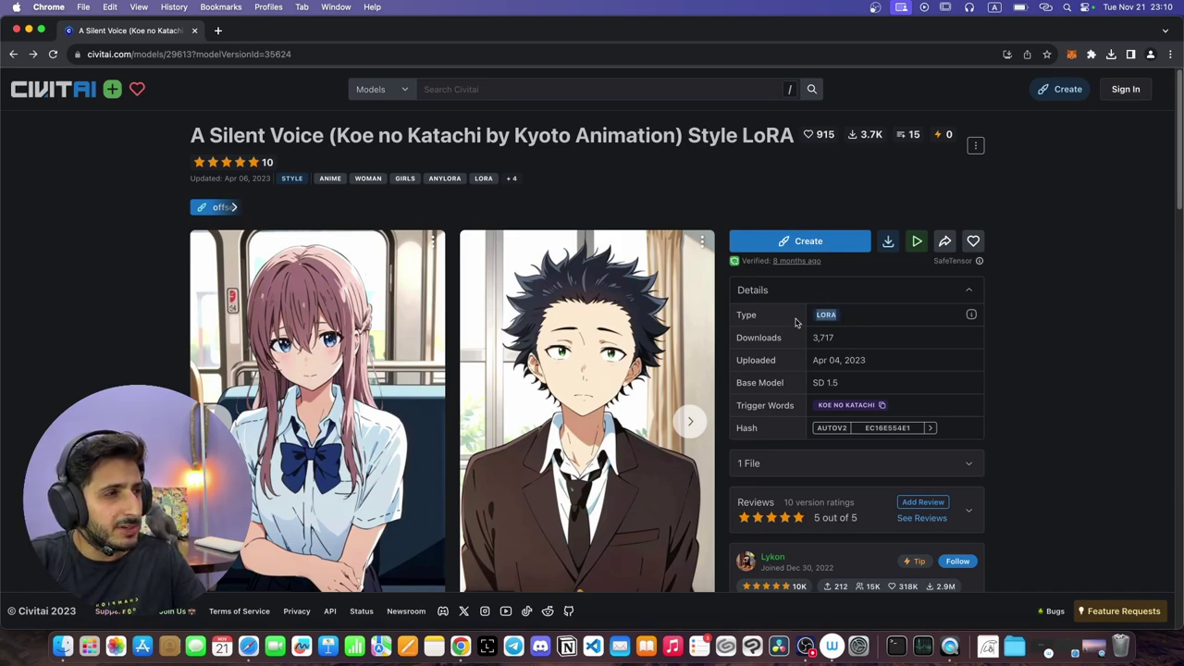
# - Search for "anylora", open the AnyLoRA - Checkpoint model page and browse its example images
pyautogui.click(498, 90)
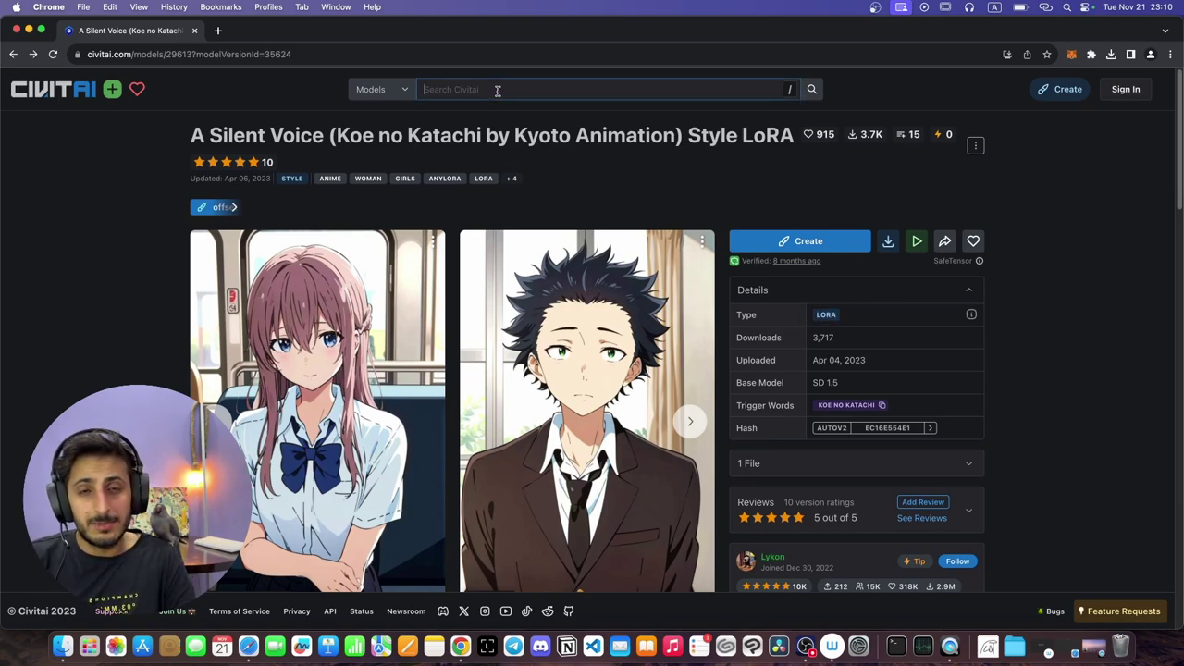
pyautogui.write('anylora')
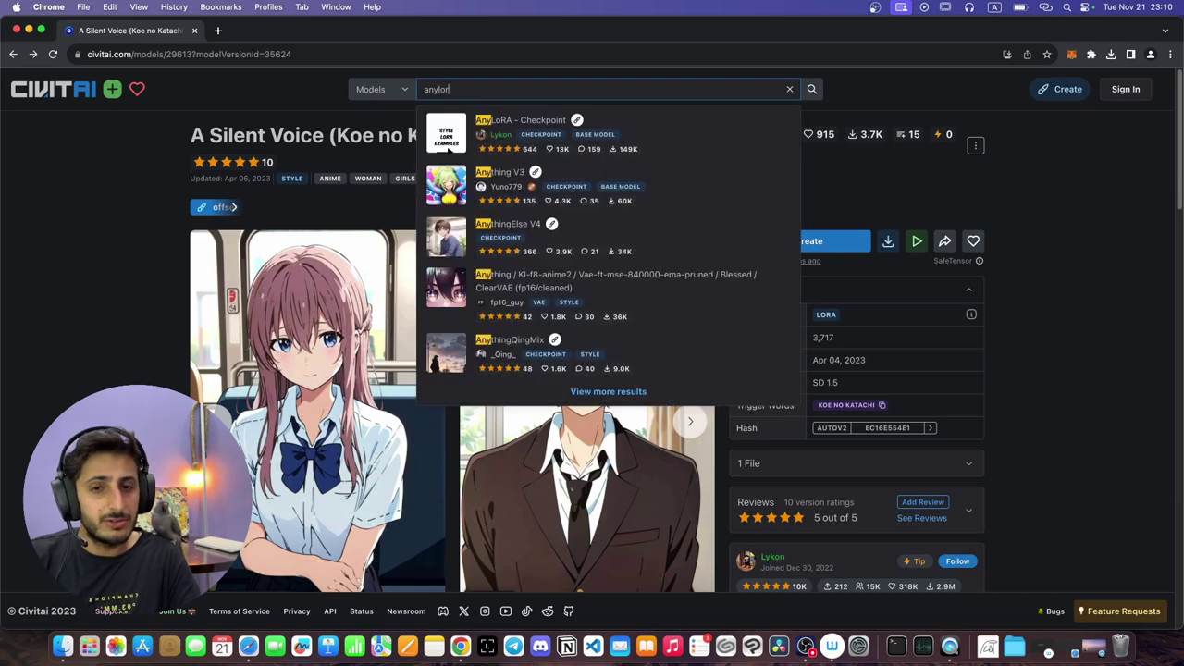
pyautogui.click(445, 129)
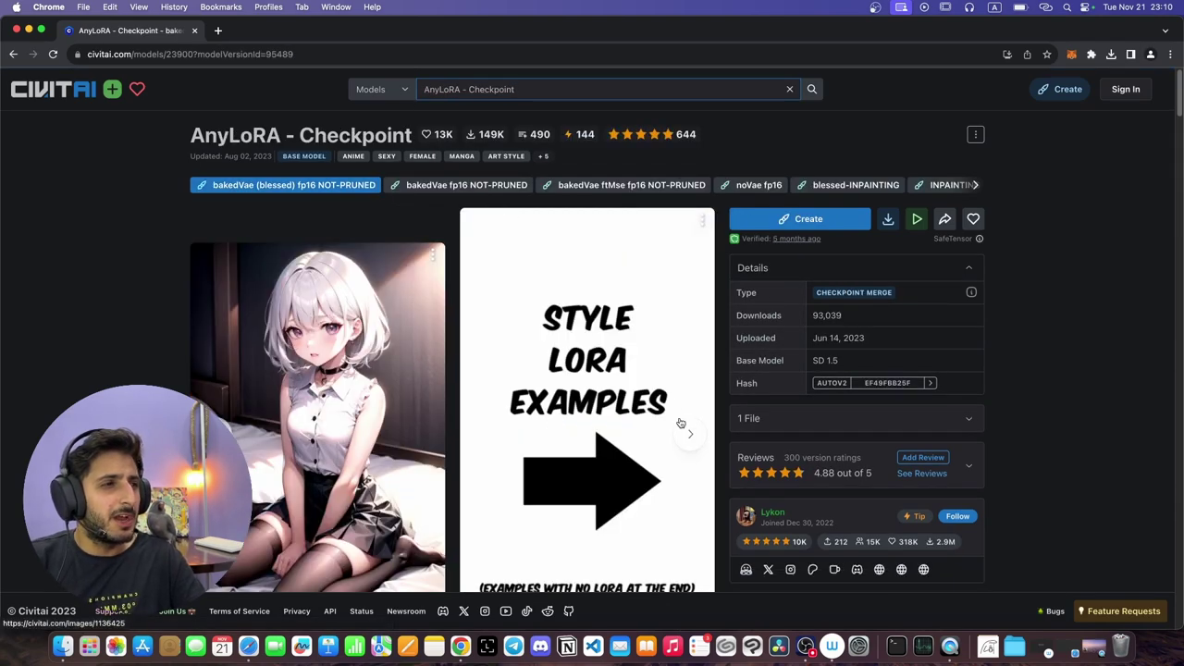
pyautogui.click(689, 433)
pyautogui.click(689, 433)
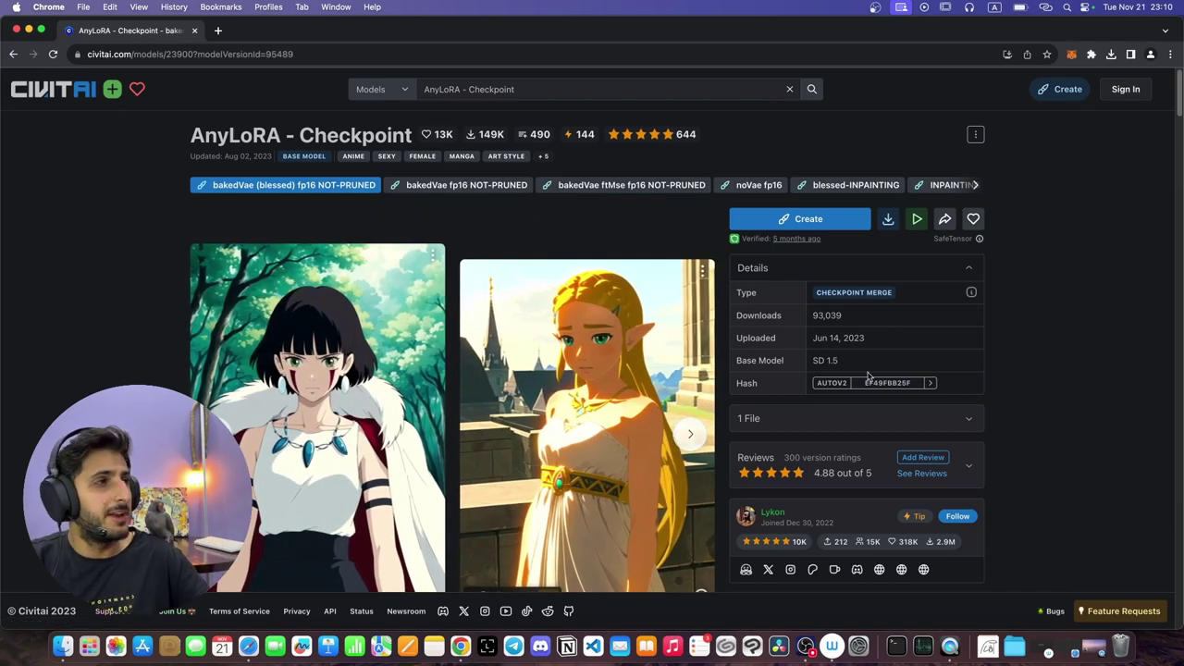
# - Download the AnyLoRA checkpoint's Model SafeTensor file and check the recent downloads
pyautogui.click(888, 222)
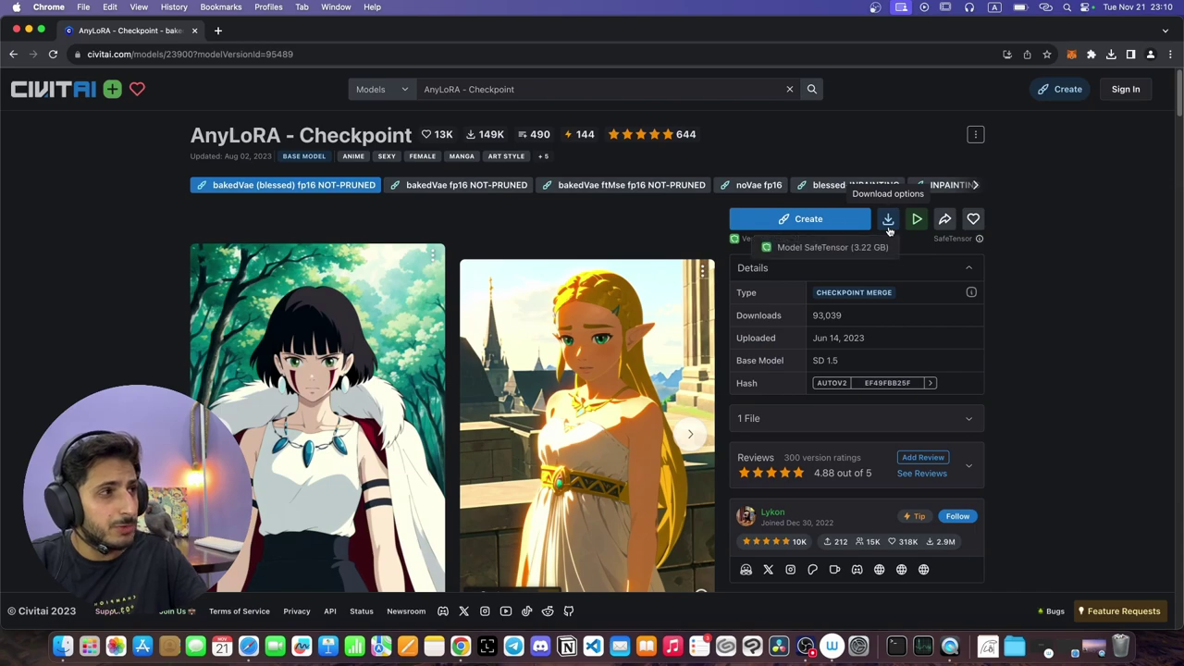
pyautogui.click(842, 248)
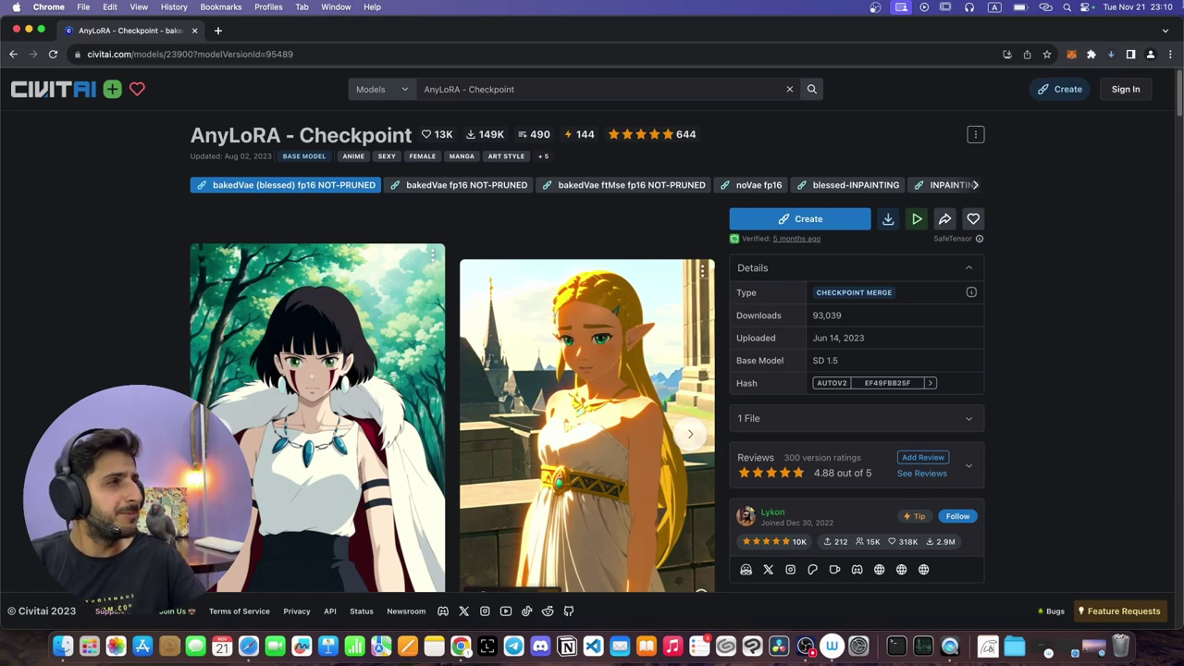
pyautogui.click(1111, 56)
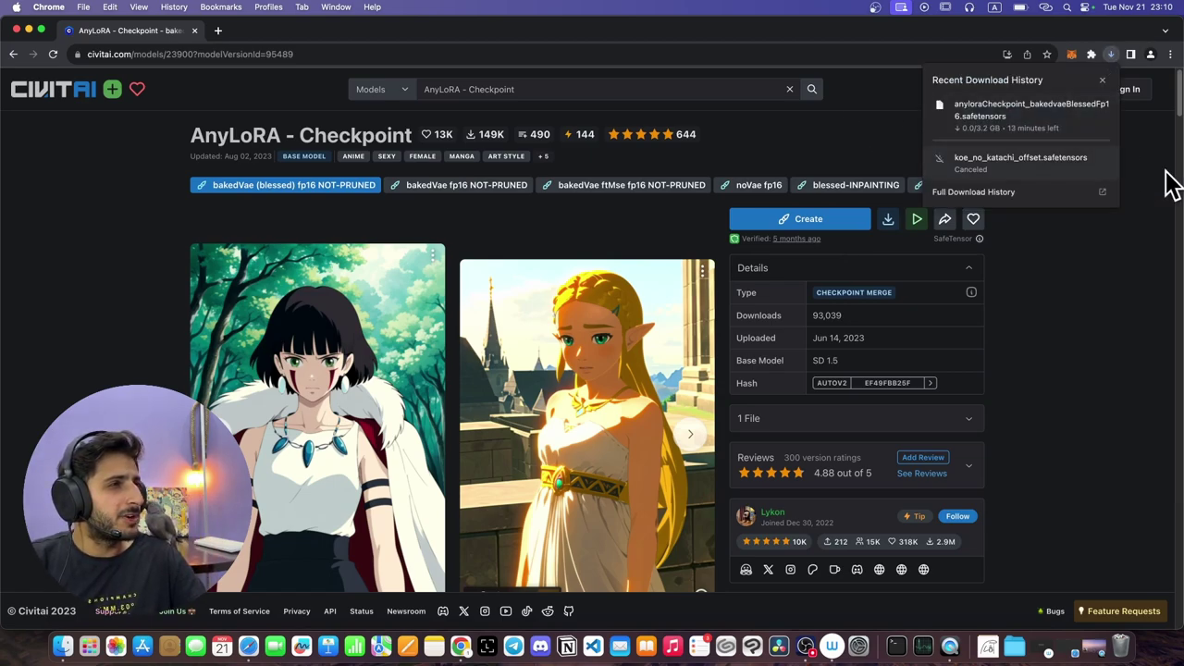
pyautogui.moveTo(1082, 122)
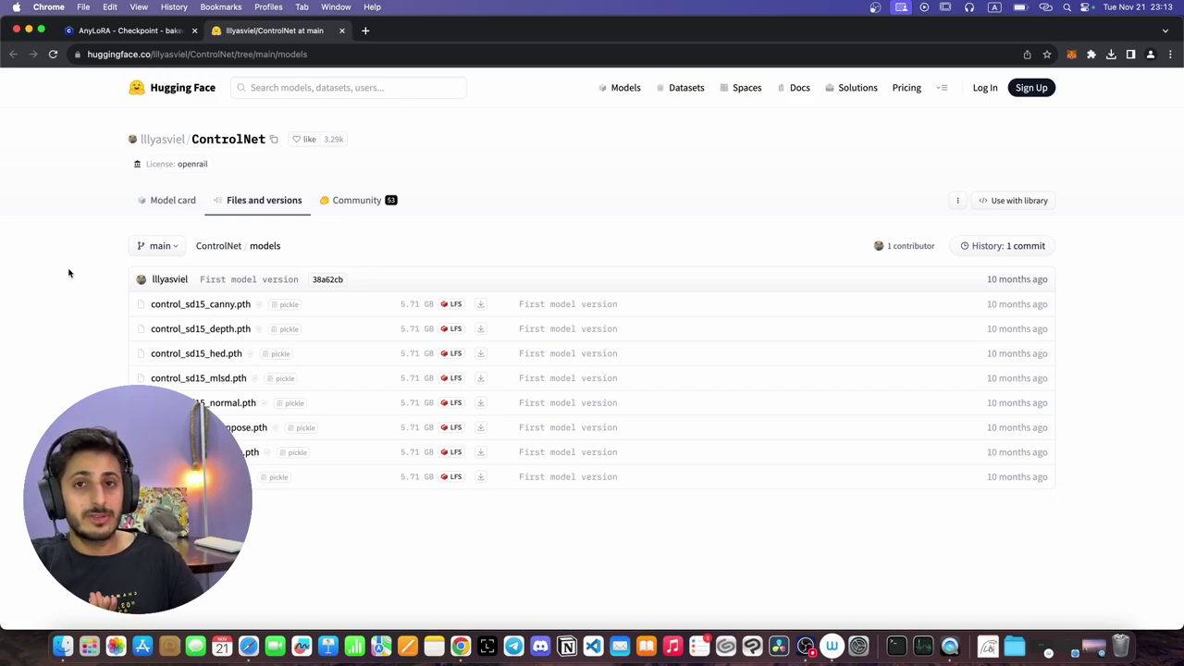
pyautogui.press('super+l')
pyautogui.click(25, 289)
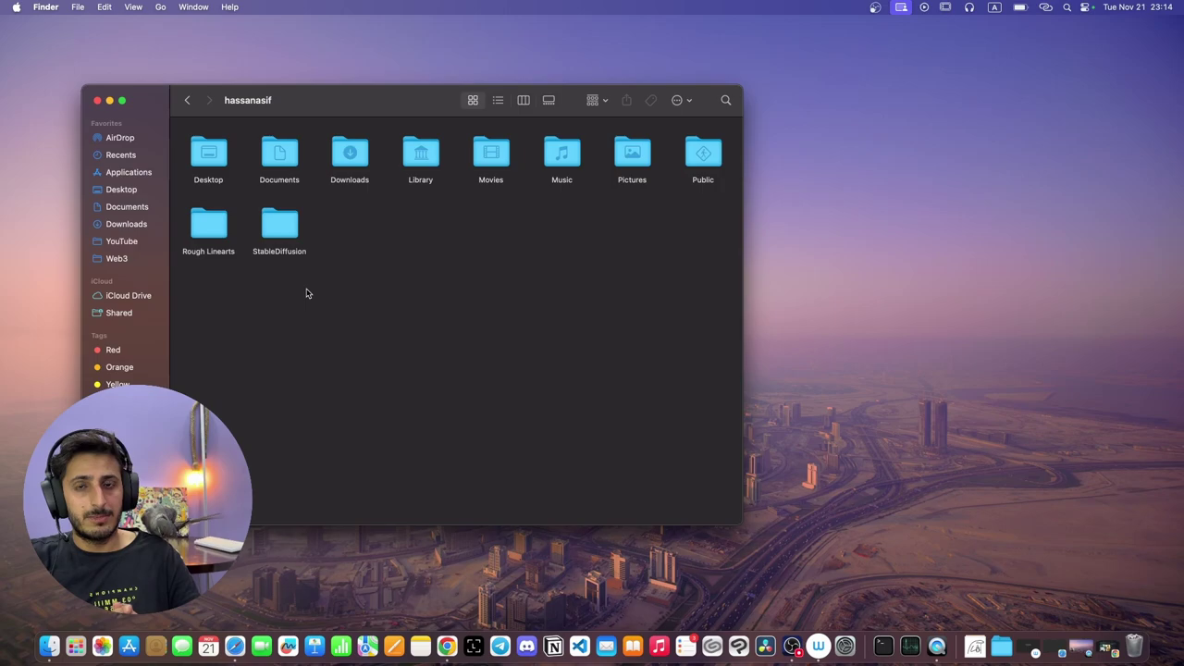
# - In Finder, open the Lora folder inside StableDiffusion's stable-diffusion-webui models folder
pyautogui.doubleClick(289, 233)
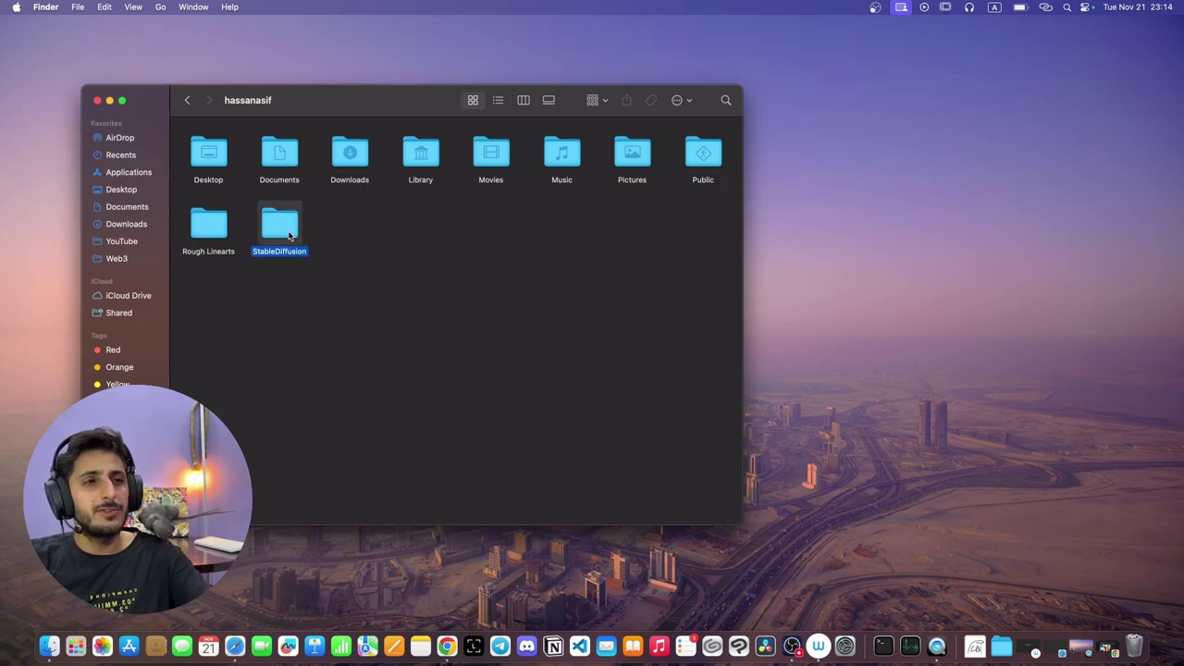
pyautogui.click(209, 153)
pyautogui.doubleClick(209, 153)
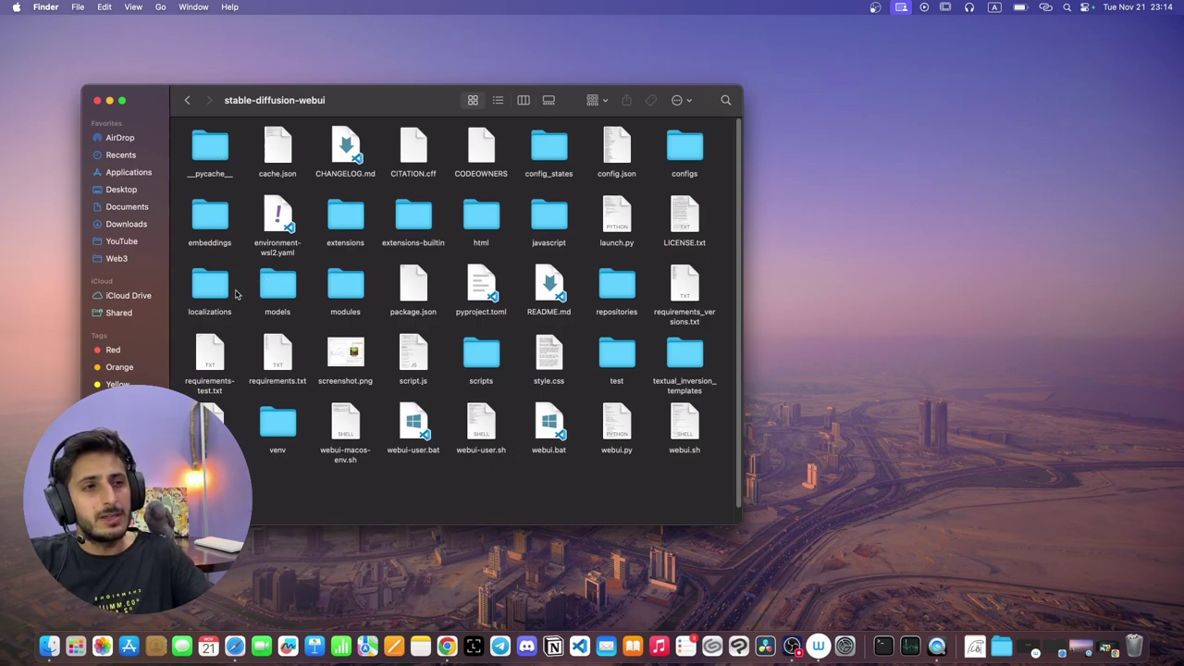
pyautogui.doubleClick(278, 288)
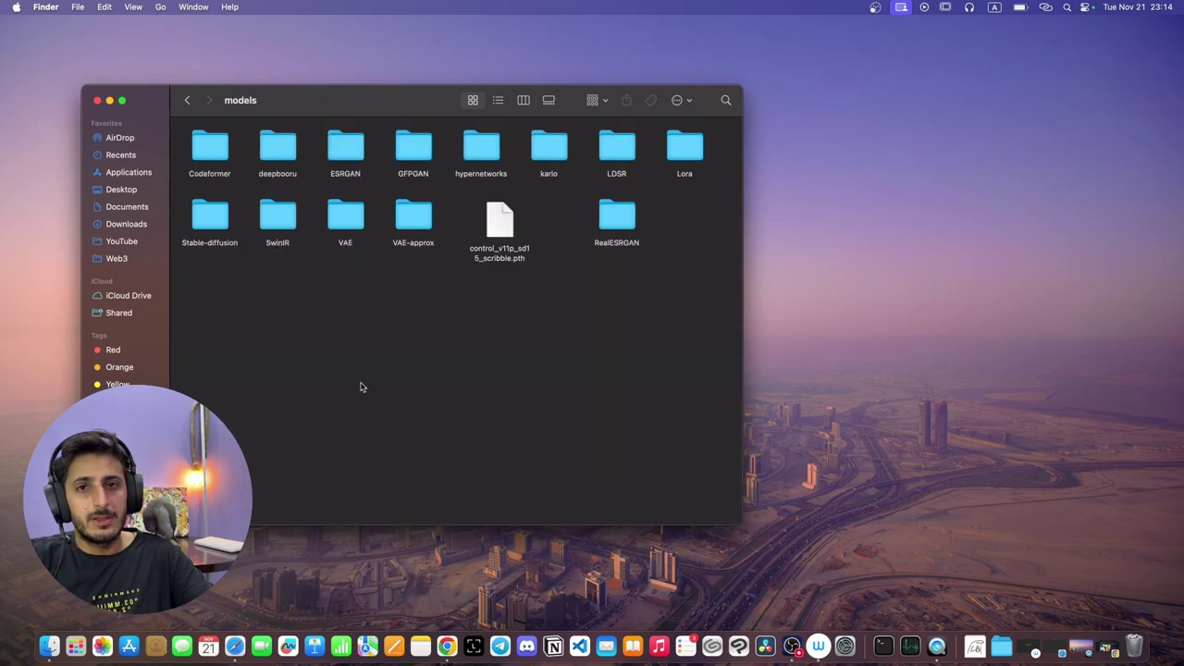
pyautogui.doubleClick(687, 153)
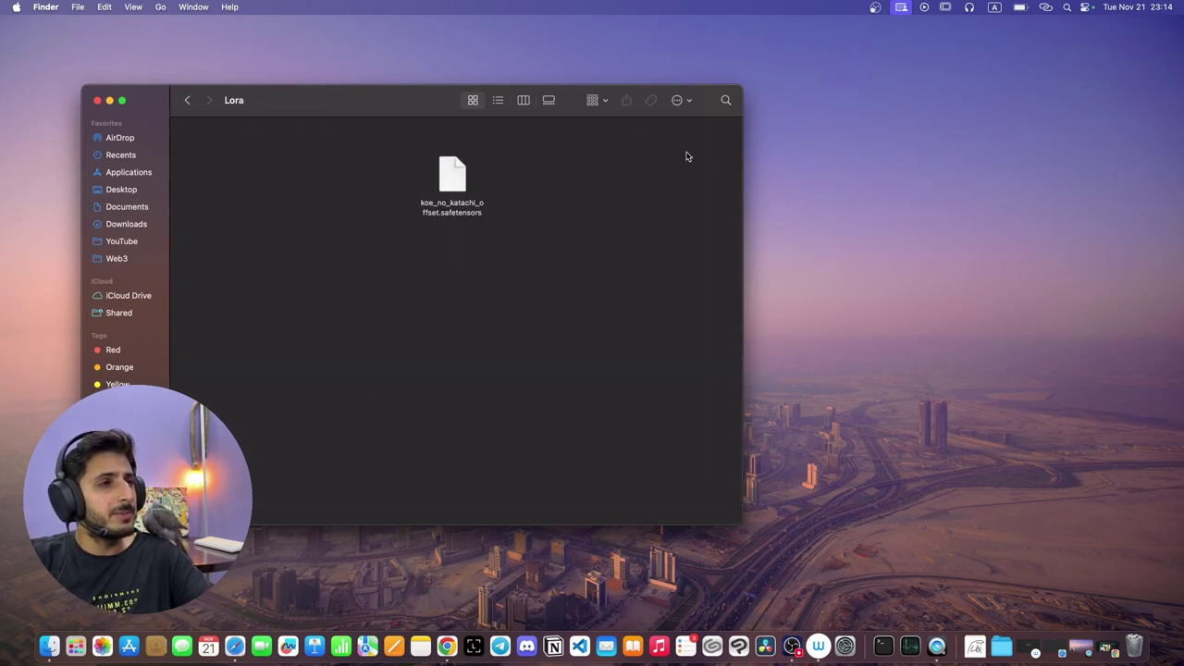
# - Move the koe_no_katachi_offset.safetensors icon within the Lora folder and sort the folder's contents by name
pyautogui.moveTo(469, 187); pyautogui.dragTo(275, 179)
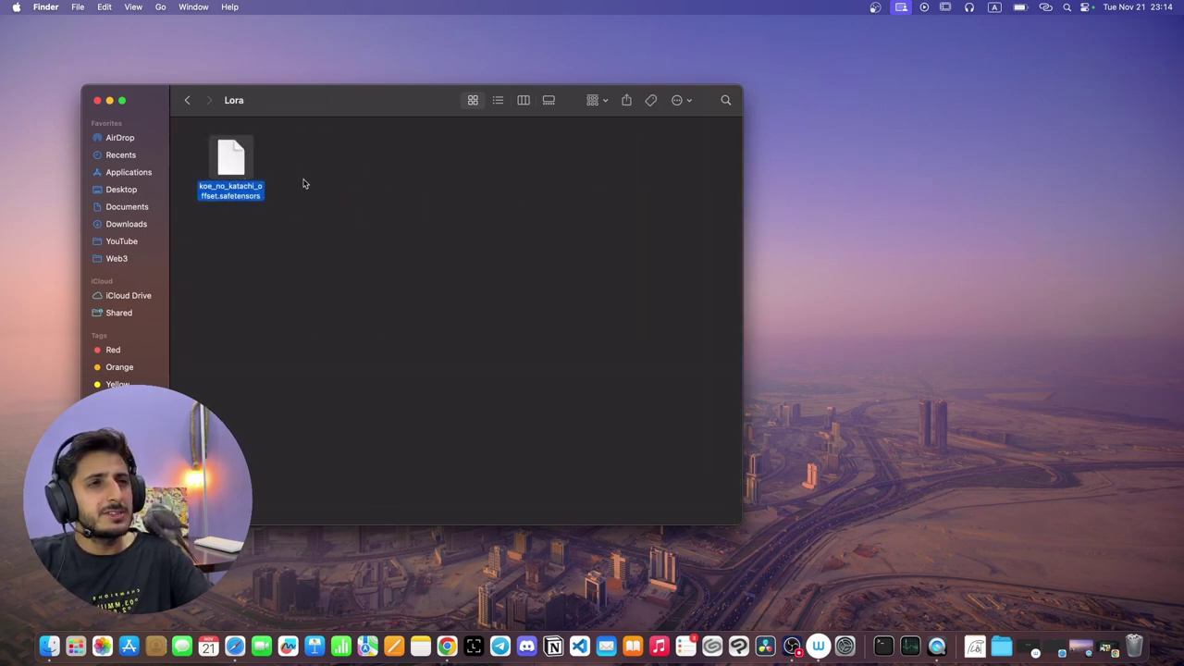
pyautogui.click(387, 194)
pyautogui.rightClick(386, 206)
pyautogui.moveTo(437, 272)
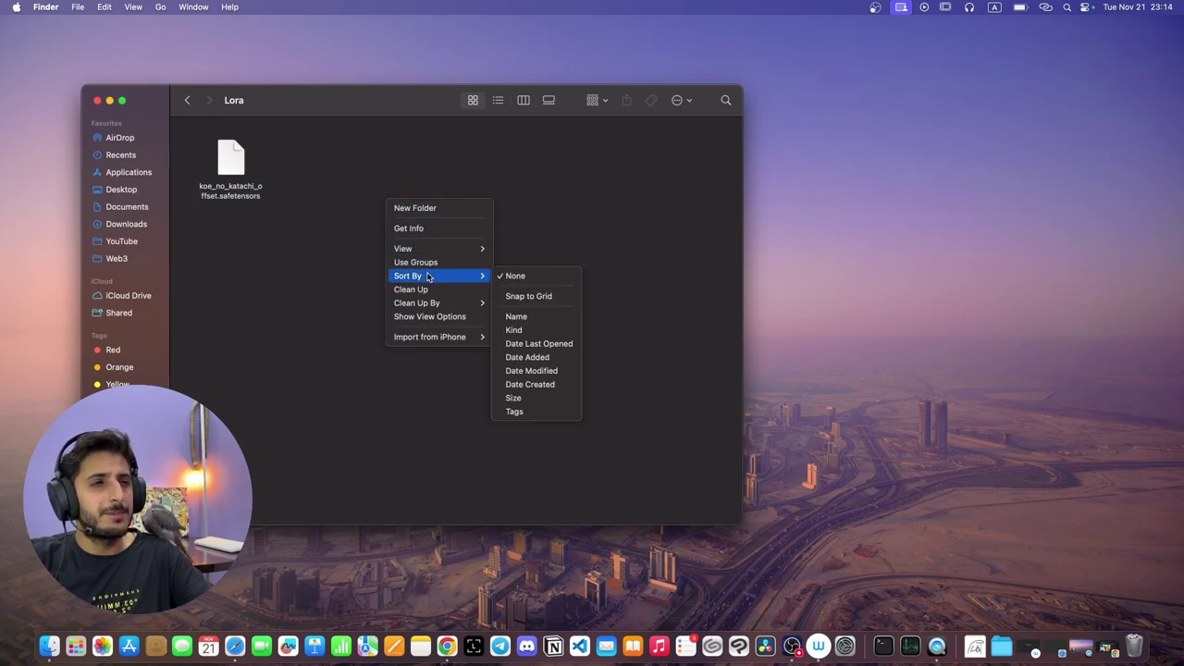
pyautogui.click(517, 317)
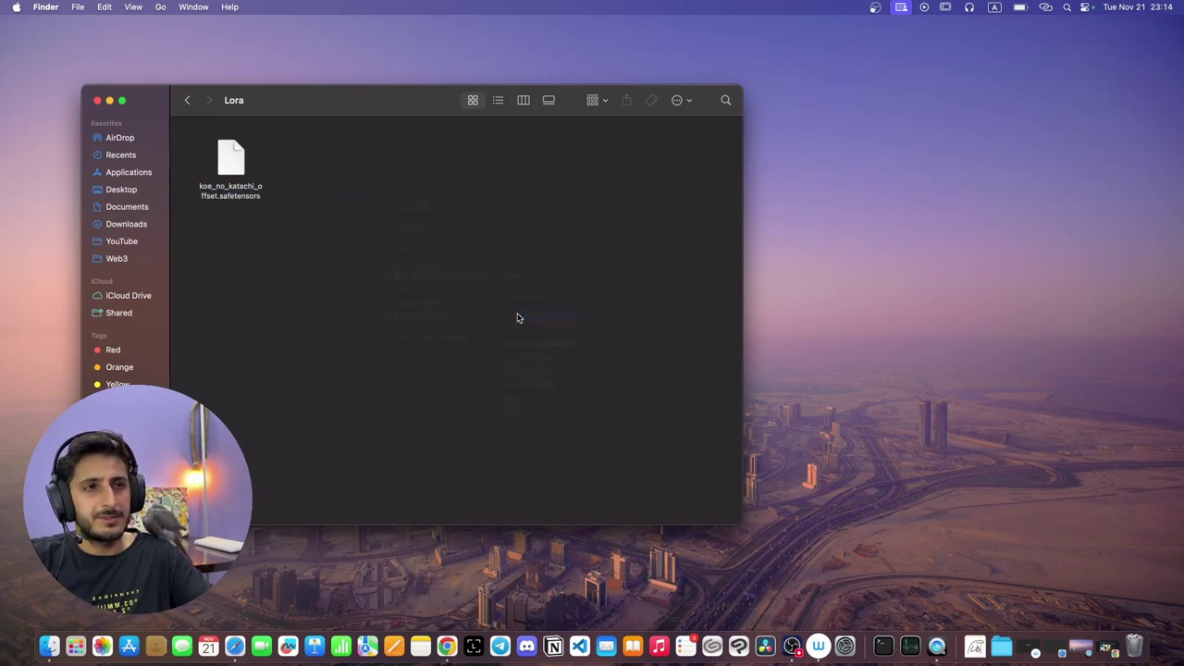
# - Return to the models folder, open the Stable-diffusion folder and examine its checkpoint files
pyautogui.click(187, 100)
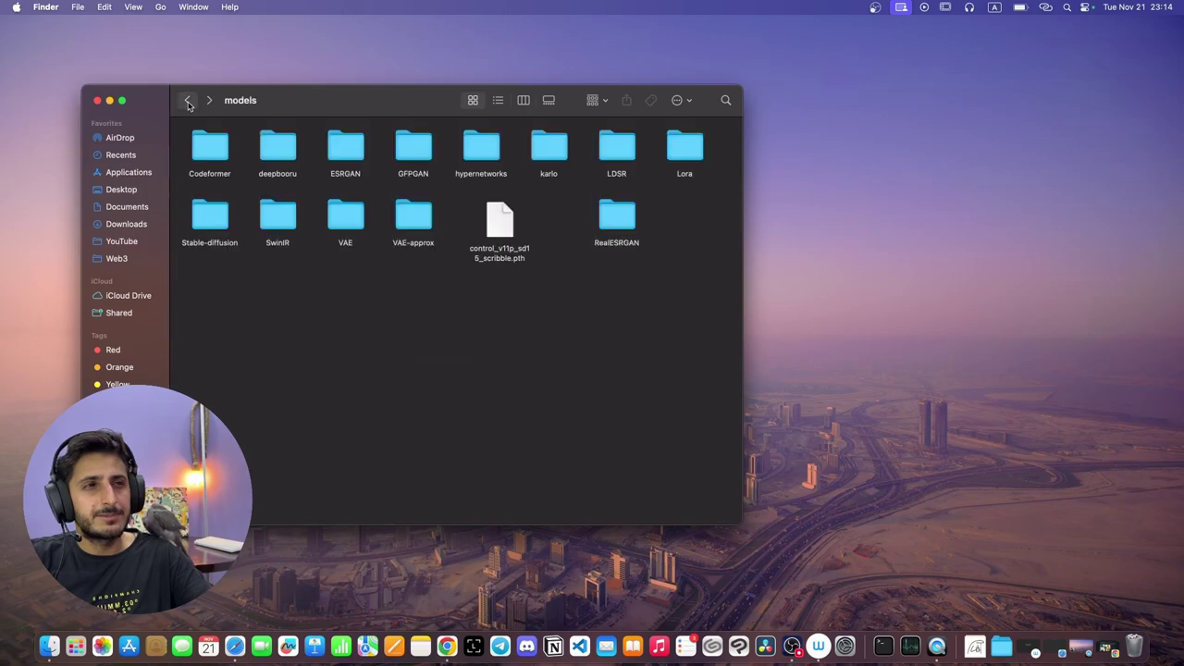
pyautogui.doubleClick(209, 214)
pyautogui.moveTo(304, 205); pyautogui.dragTo(573, 337)
pyautogui.click(405, 290)
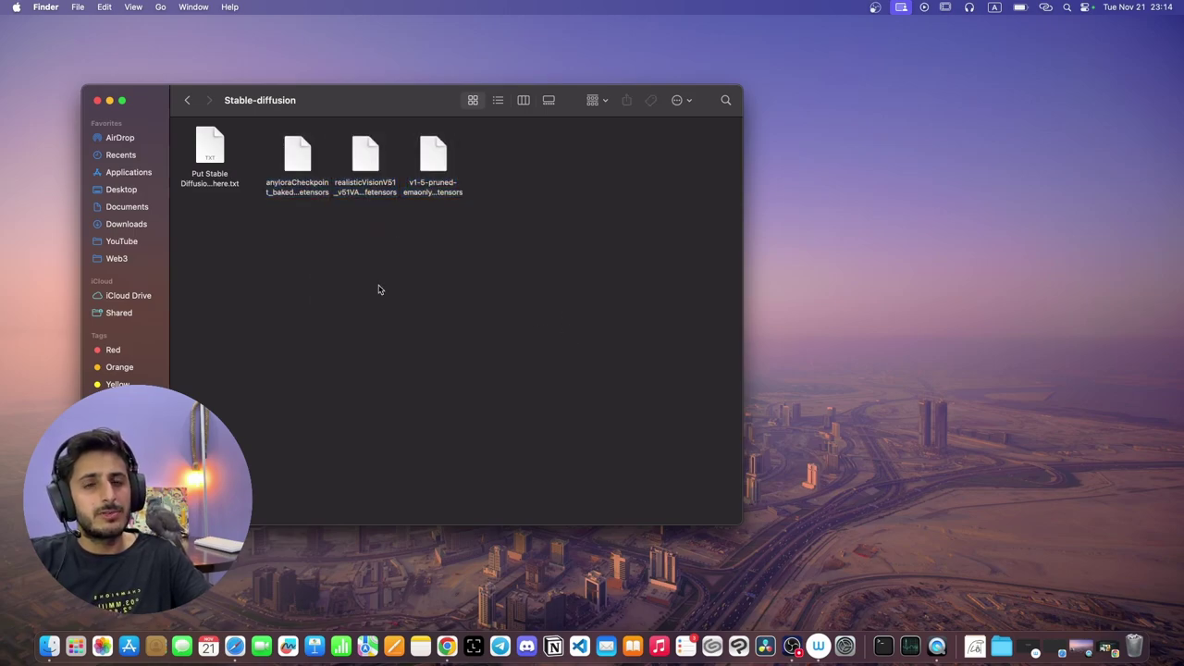
pyautogui.moveTo(268, 138); pyautogui.dragTo(501, 139)
pyautogui.click(545, 209)
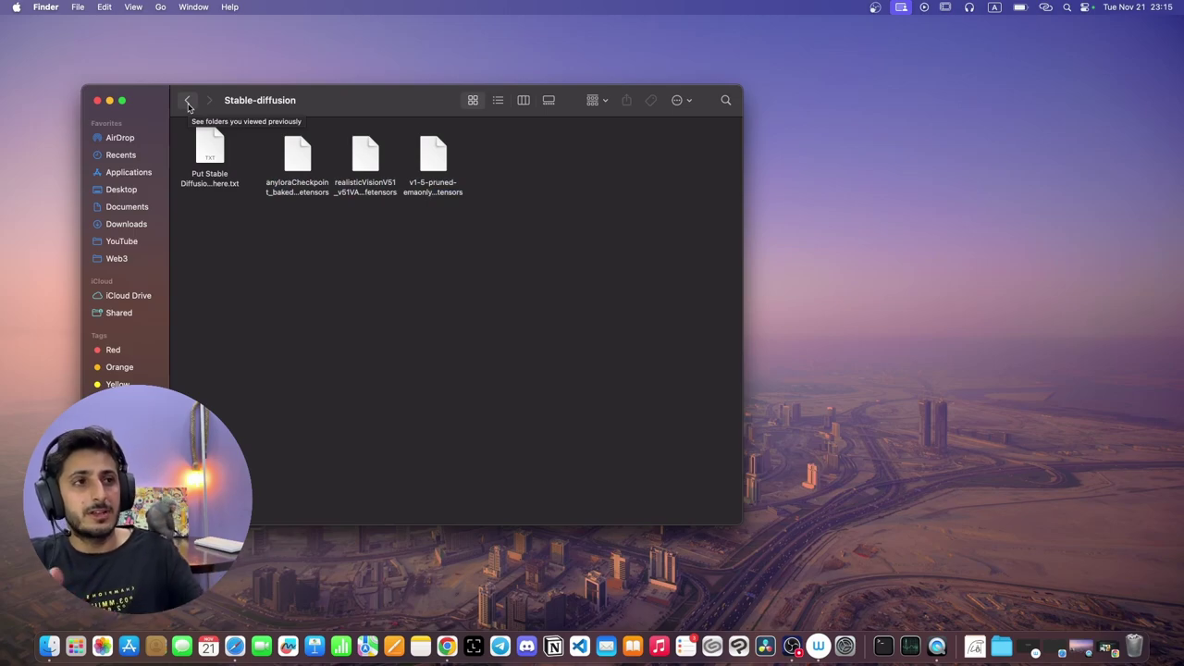
# - Go back to the models folder and move the control_v11p_sd15_scribble.pth icon to the empty area below the folders
pyautogui.click(188, 102)
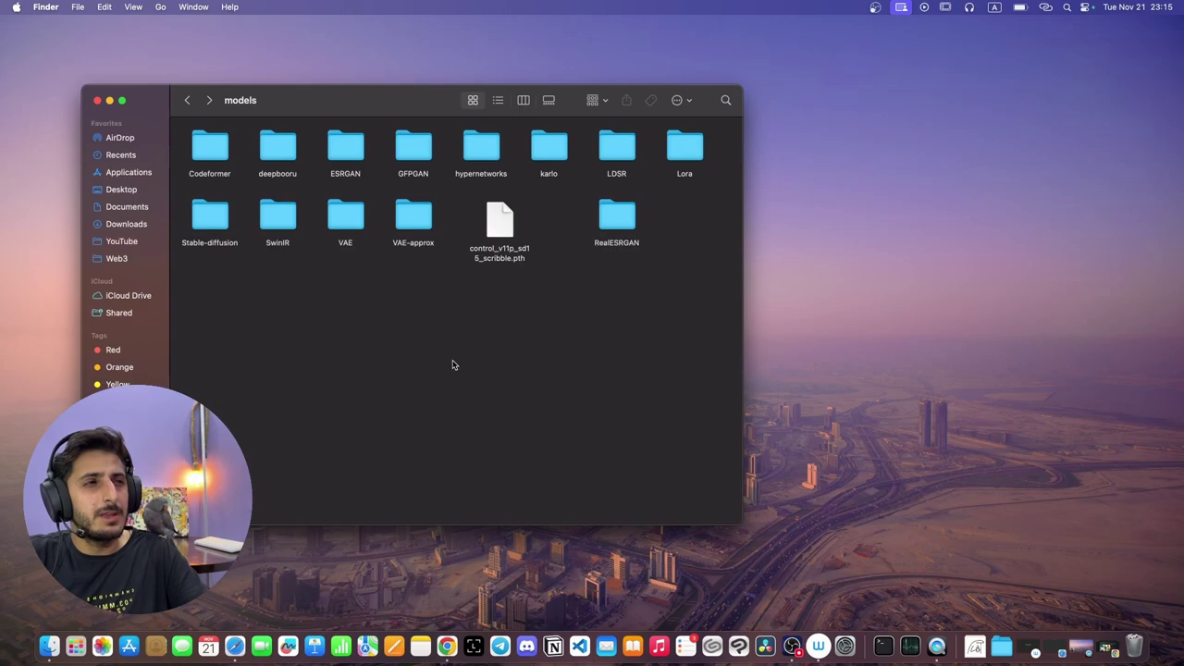
pyautogui.moveTo(501, 231); pyautogui.dragTo(313, 341)
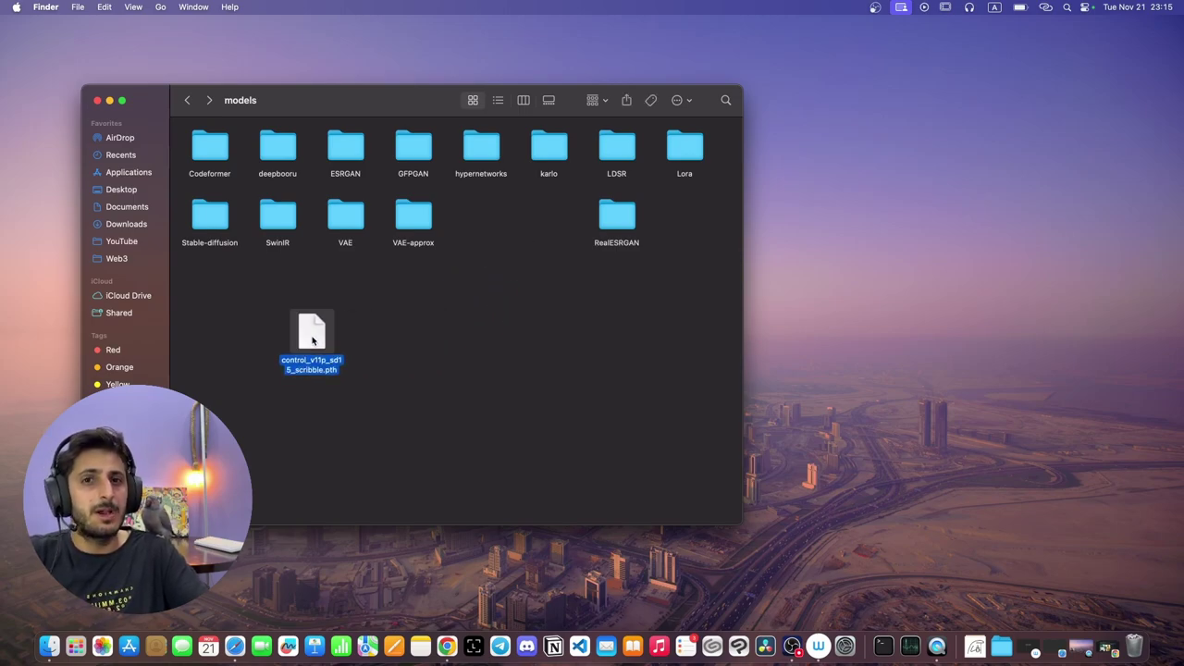
pyautogui.click(366, 340)
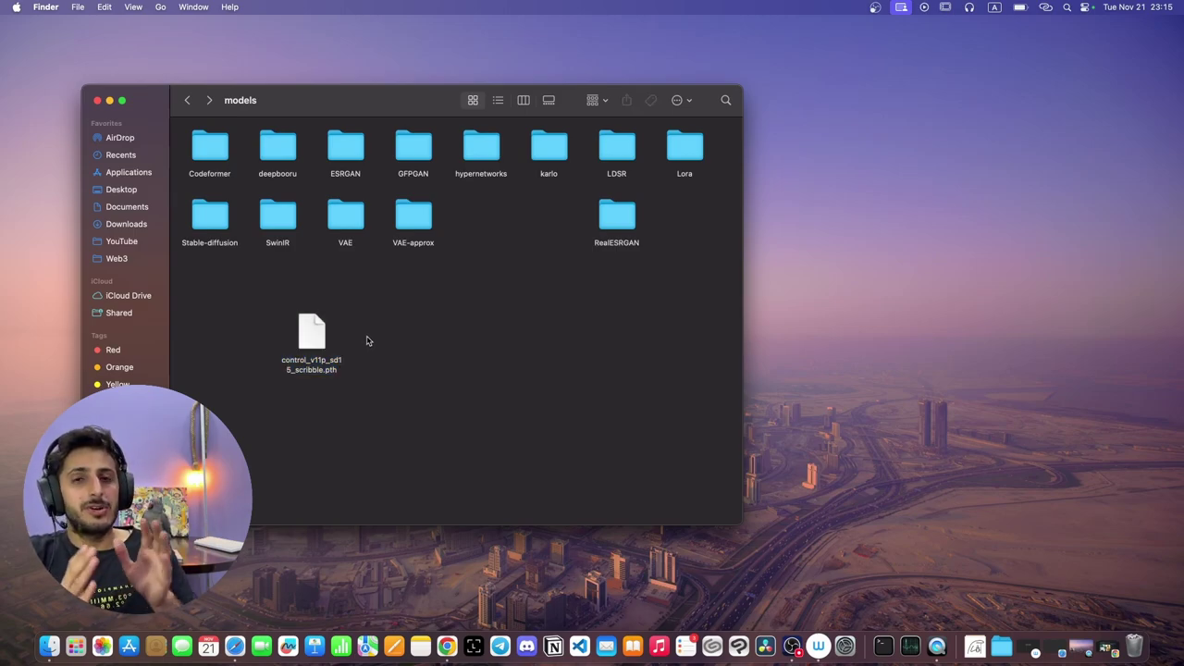
# - Switch to Terminal and change into the StableDiffusion folder and its stable-diffusion-webui subfolder
pyautogui.press('super+space')
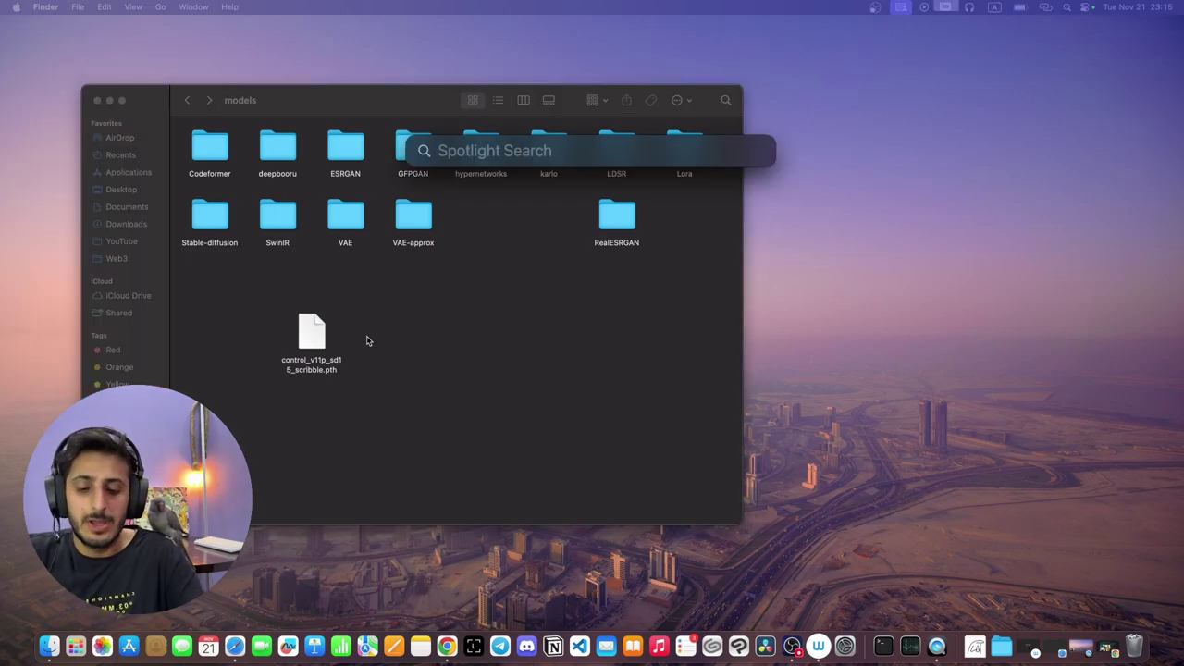
pyautogui.write('ter')
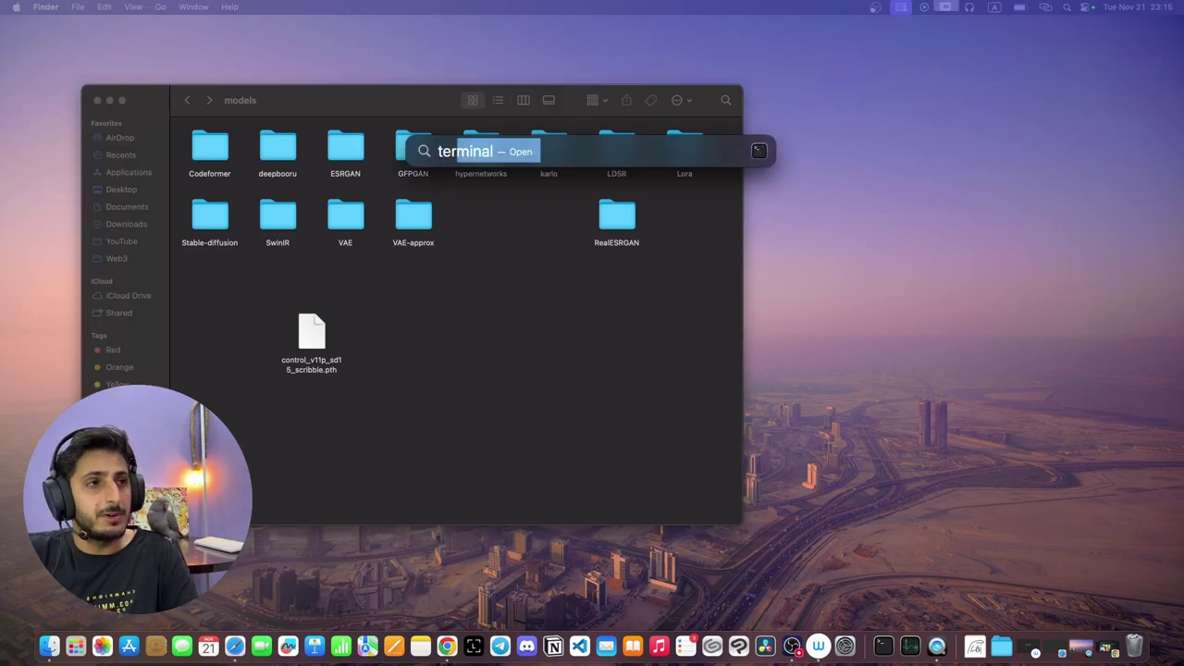
pyautogui.press('Return')
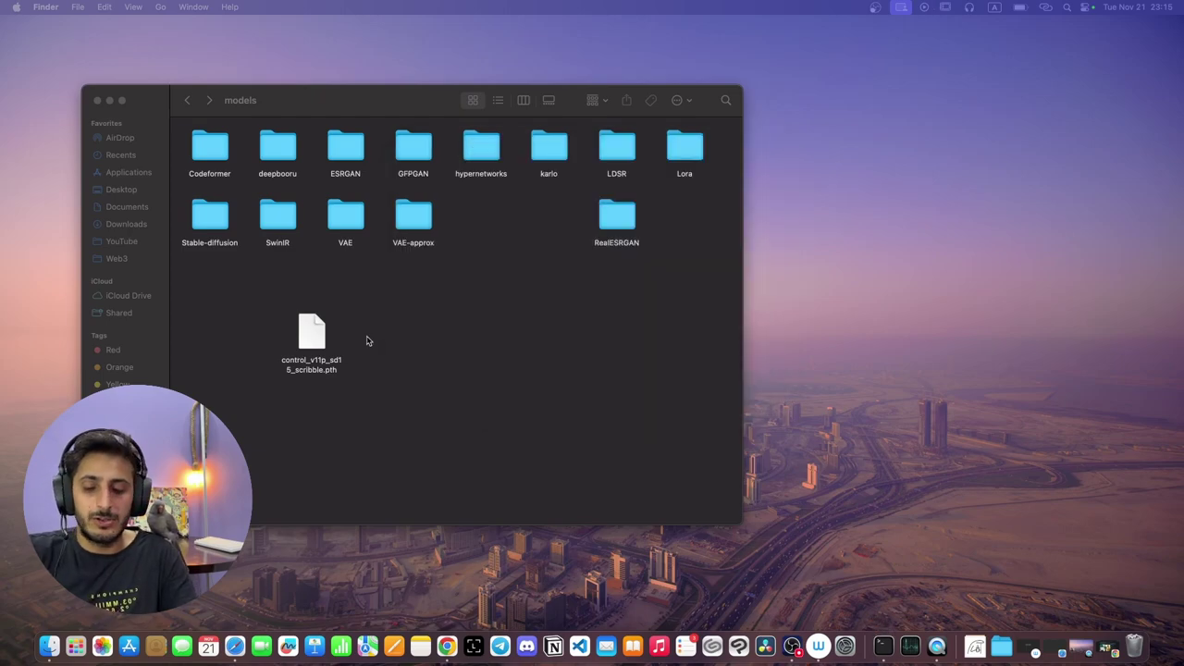
pyautogui.write('cd StableDiffusion')
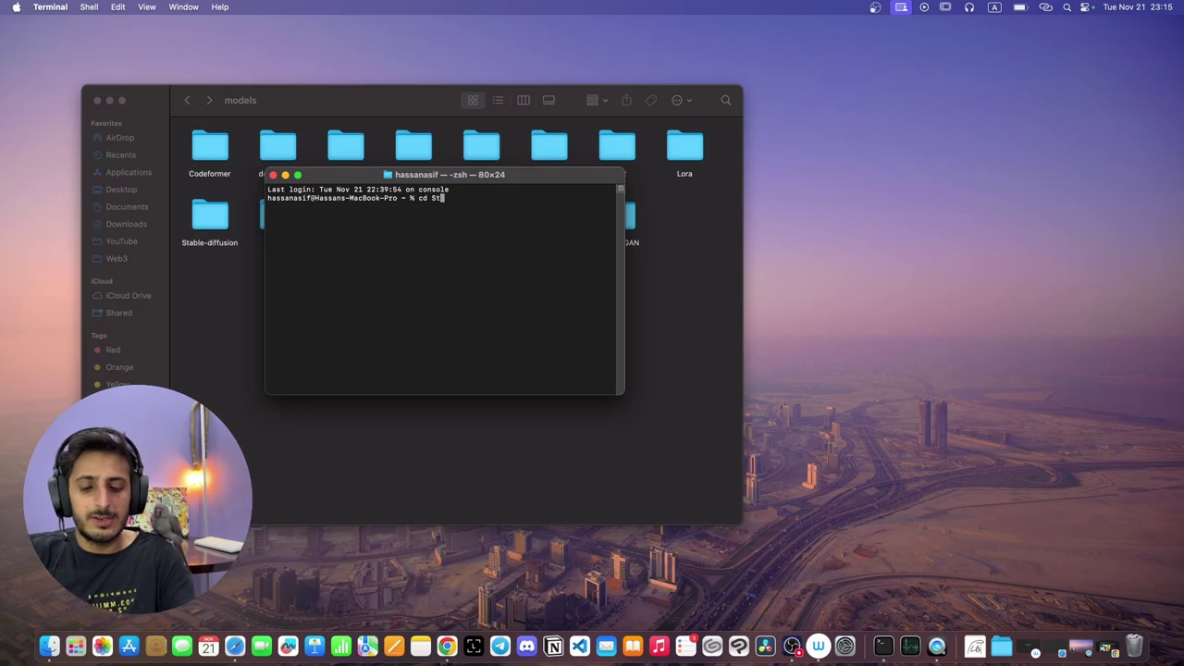
pyautogui.press('Return')
pyautogui.write('cd ')
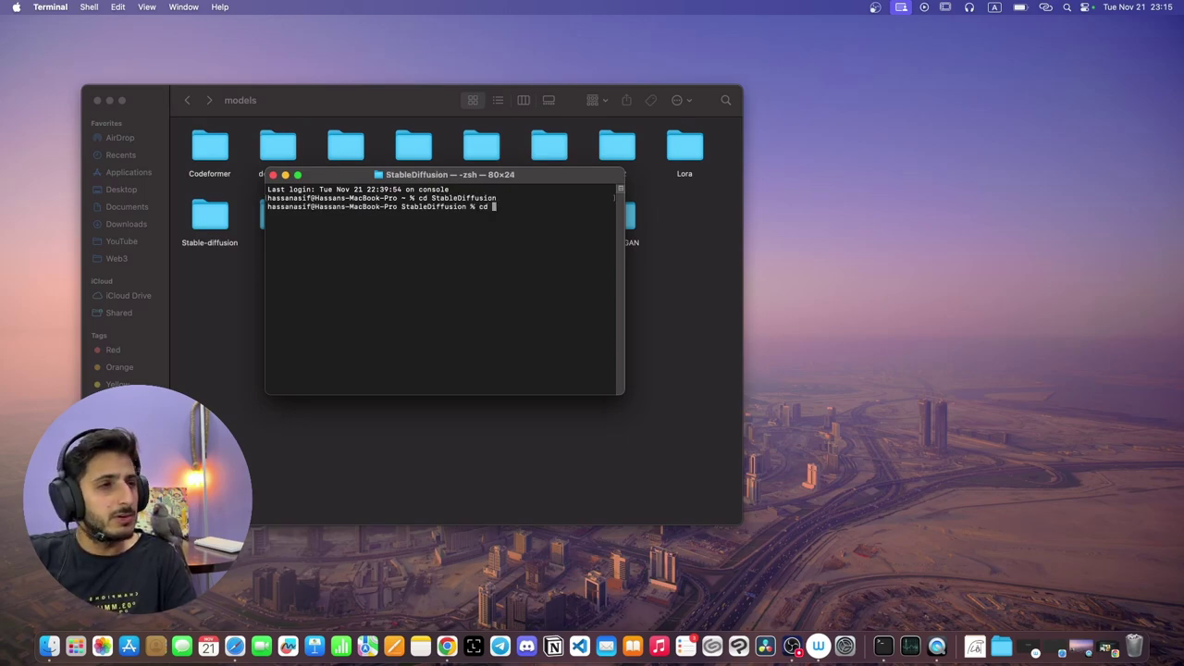
pyautogui.write('st')
pyautogui.press('Tab')
pyautogui.press('Return')
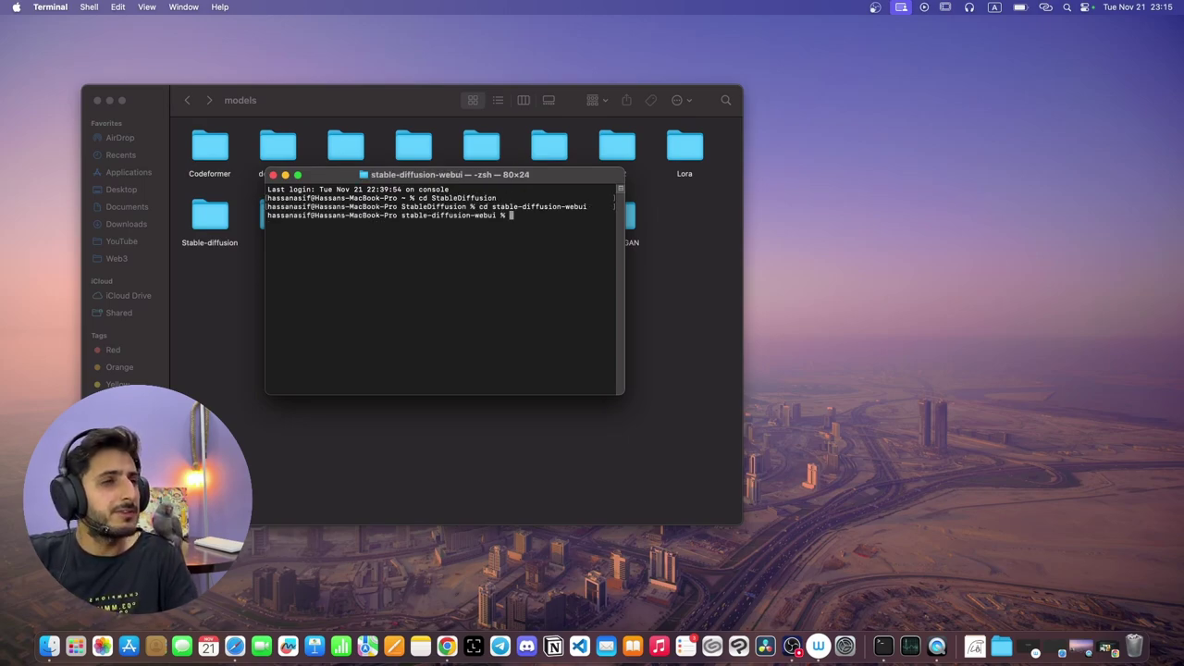
# - List the contents of the stable-diffusion-webui folder and launch the WebUI by running ./webui.sh
pyautogui.write('ls')
pyautogui.press('Return')
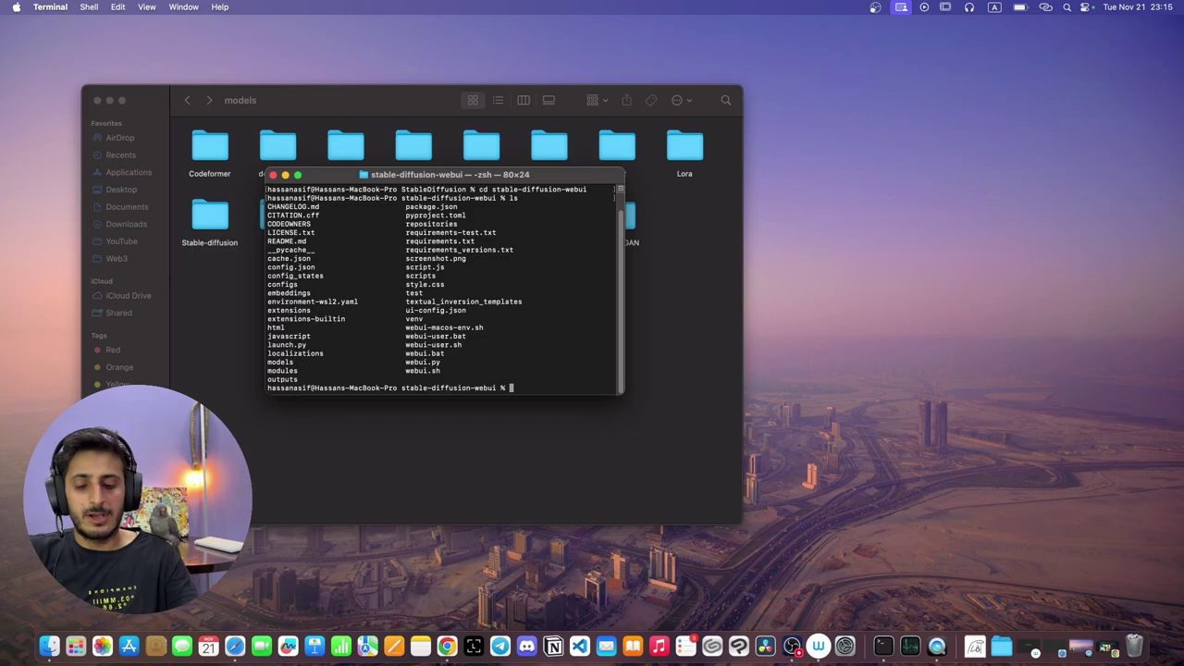
pyautogui.write('./webui.sh')
pyautogui.press('Return')
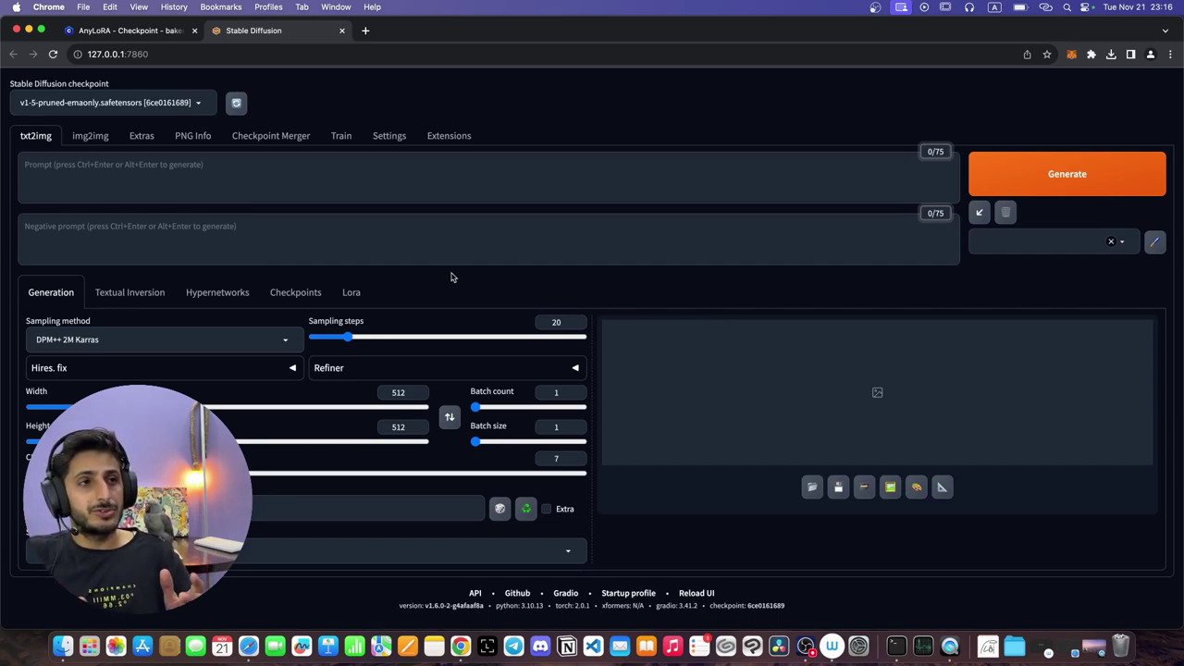
# - Choose anyloraCheckpoint_bakedvaeBlessedFp16.safetensors as the Stable Diffusion checkpoint and refresh the checkpoint list
pyautogui.click(137, 103)
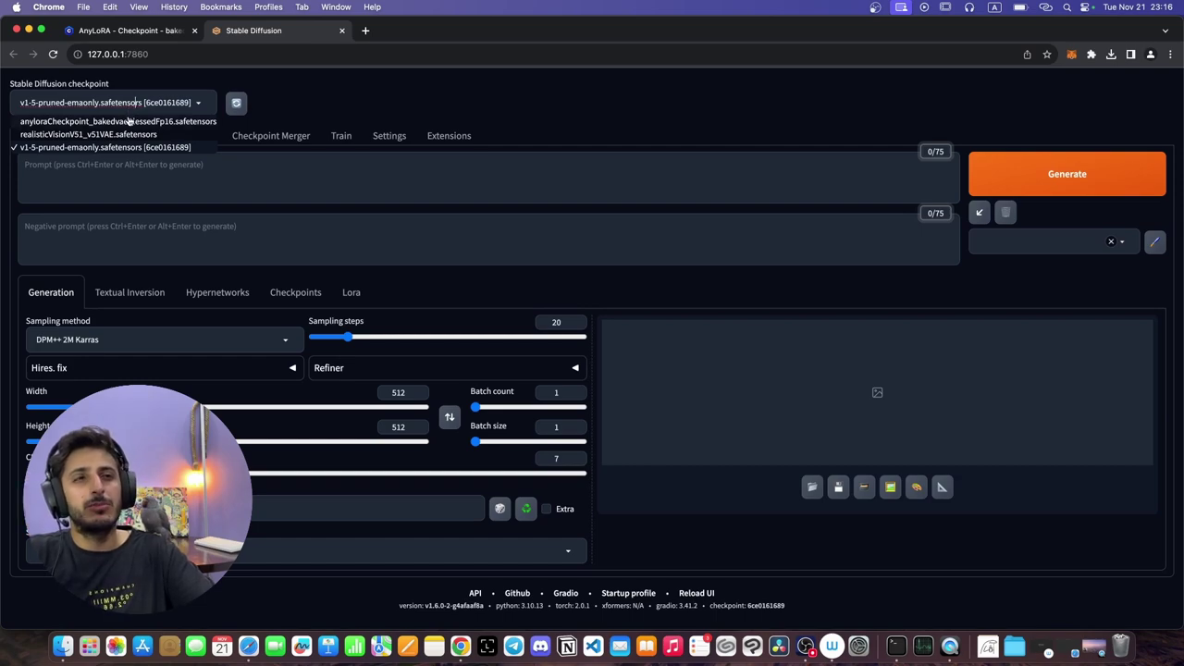
pyautogui.click(52, 121)
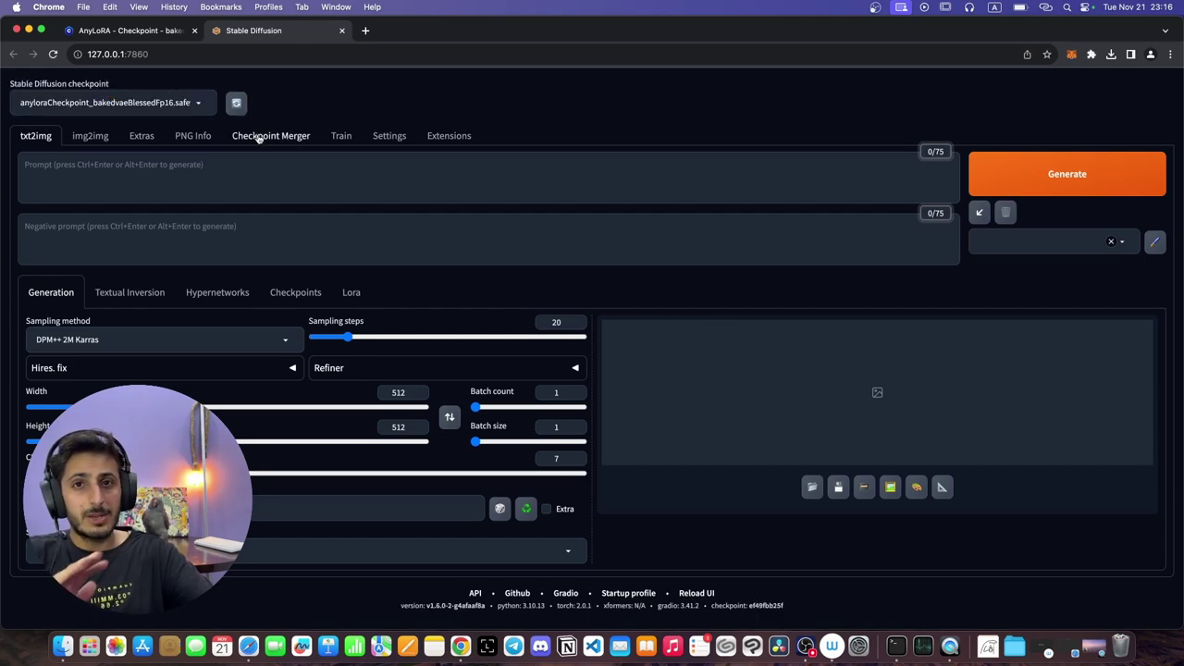
pyautogui.click(237, 108)
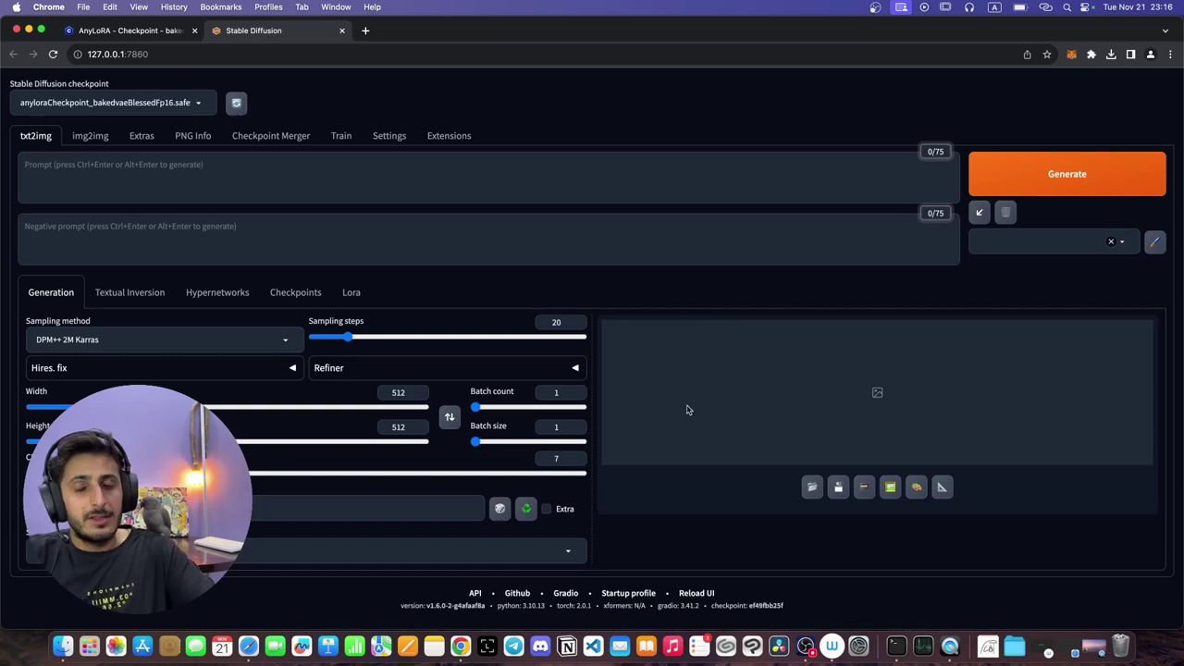
# - Insert the koe_no_katachi_offset LoRA into the txt2img prompt as <lora:koe_no_katachi_offset:1>
pyautogui.click(351, 293)
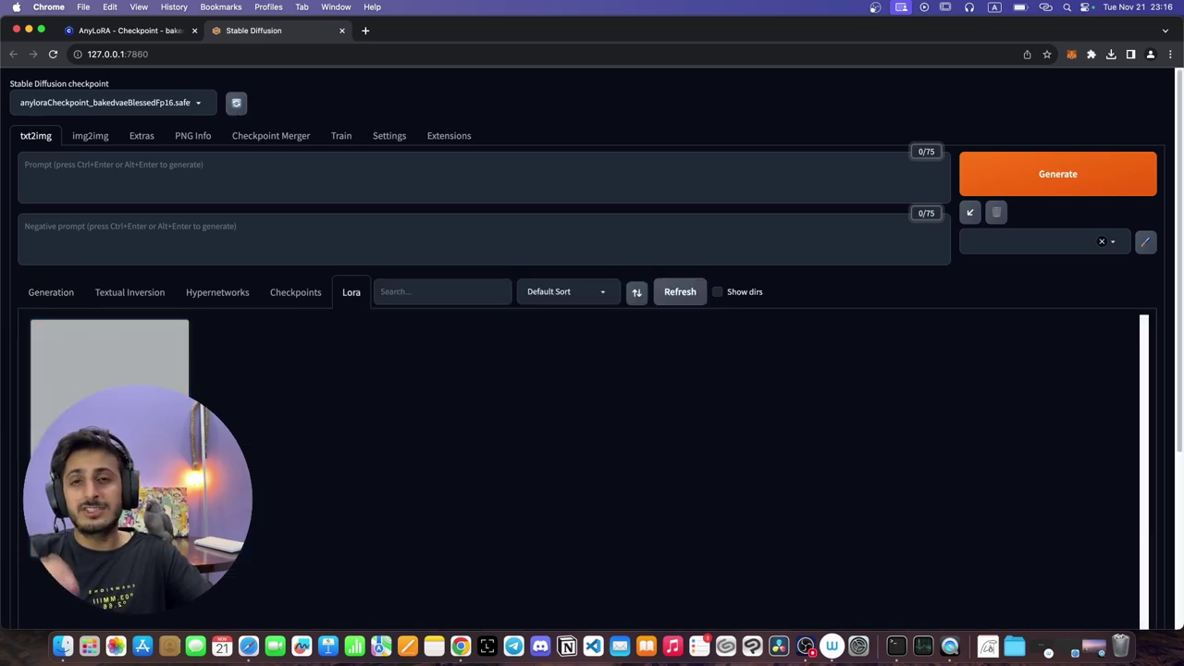
pyautogui.moveTo(111, 435)
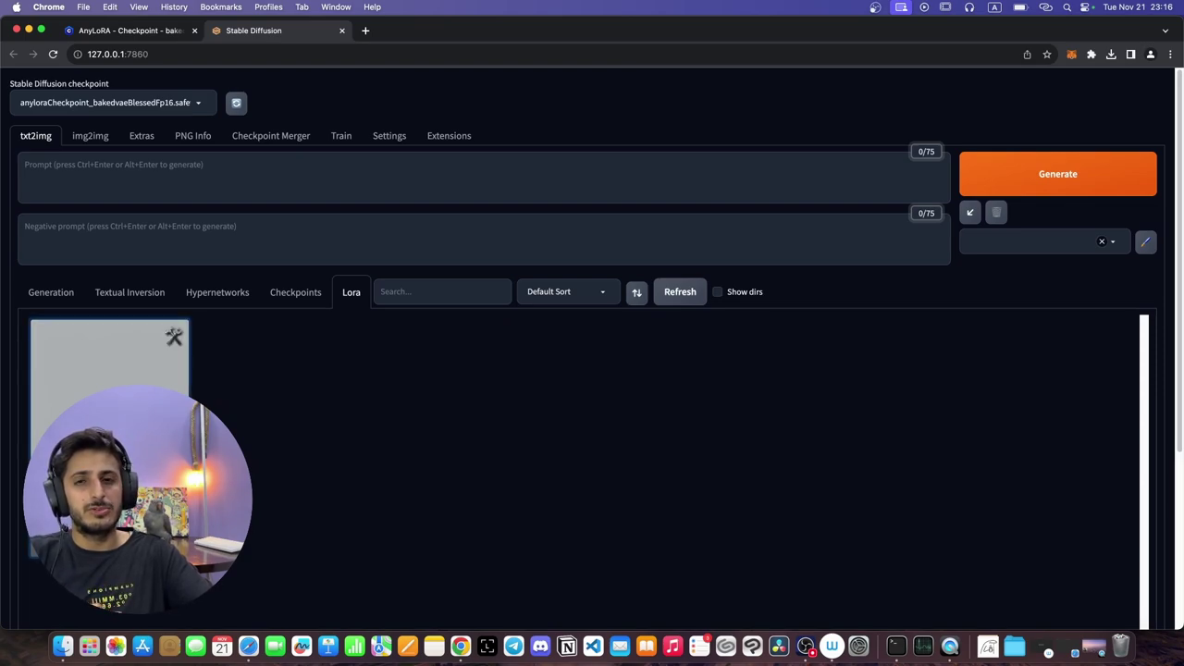
pyautogui.click(111, 435)
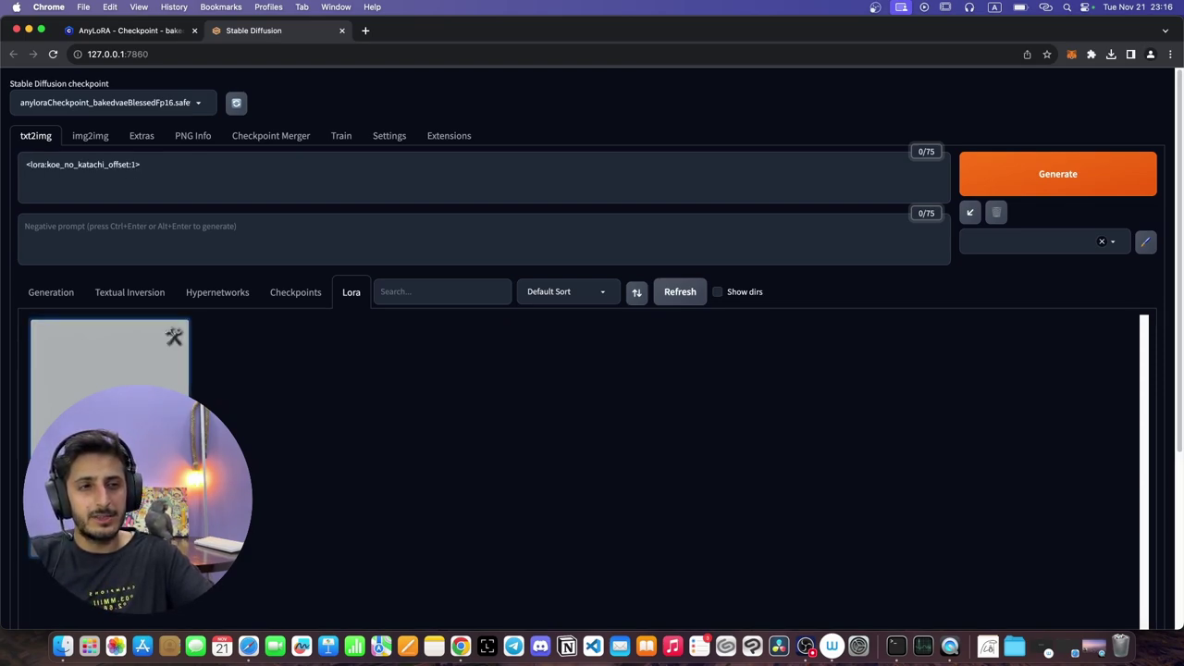
pyautogui.click(156, 170)
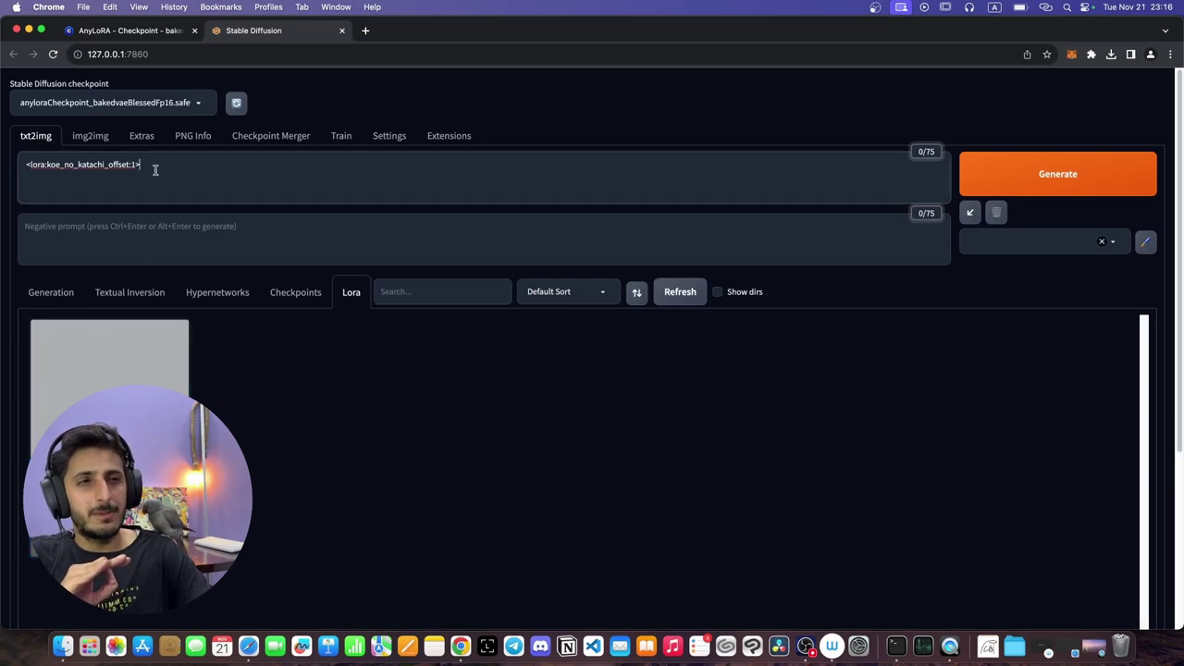
pyautogui.press('super+a')
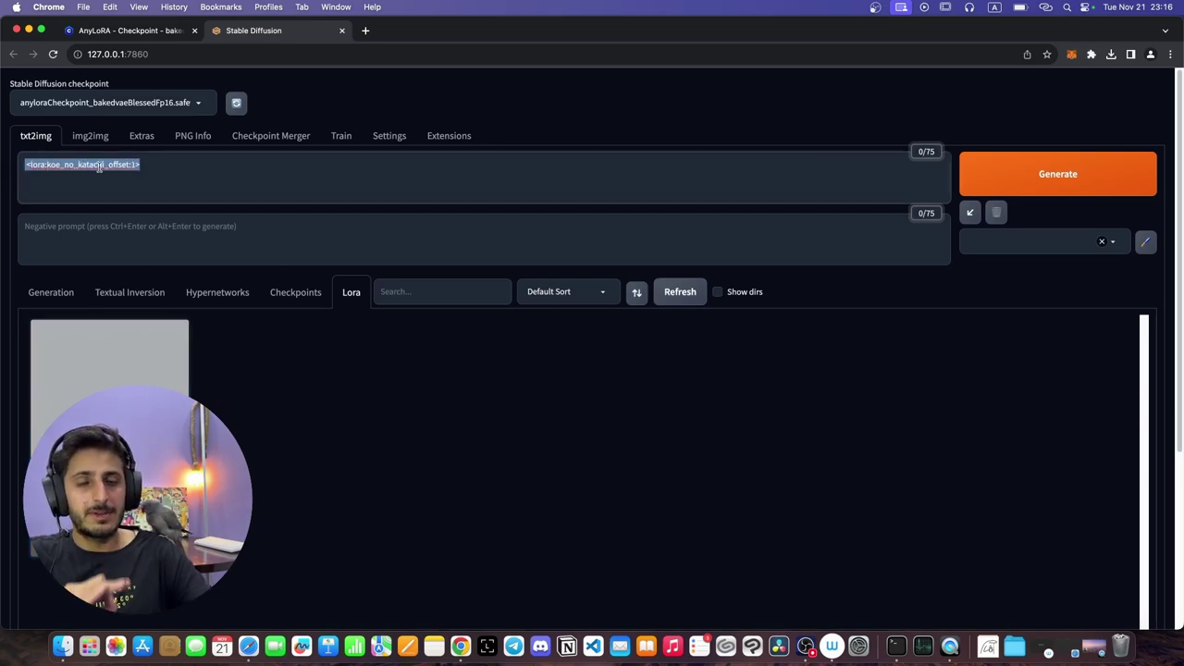
pyautogui.click(165, 167)
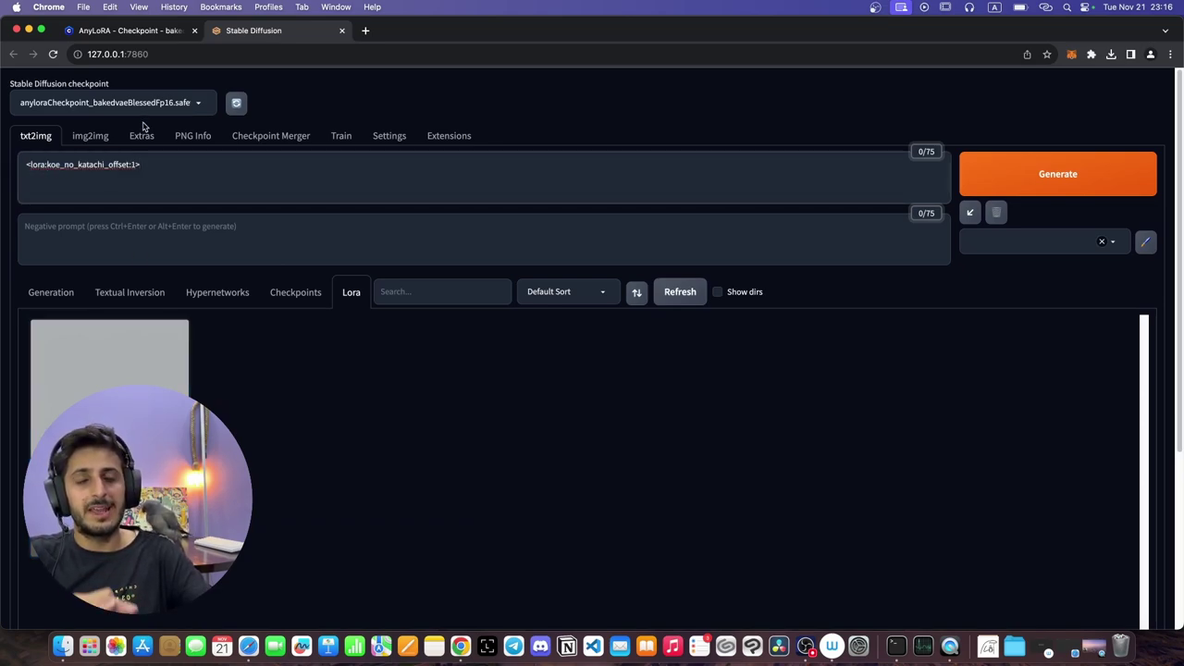
# - Search Civitai's models for "koe" and open the A Silent Voice (Koe no Katachi by Kyoto Animation) Style LoRA page
pyautogui.click(153, 34)
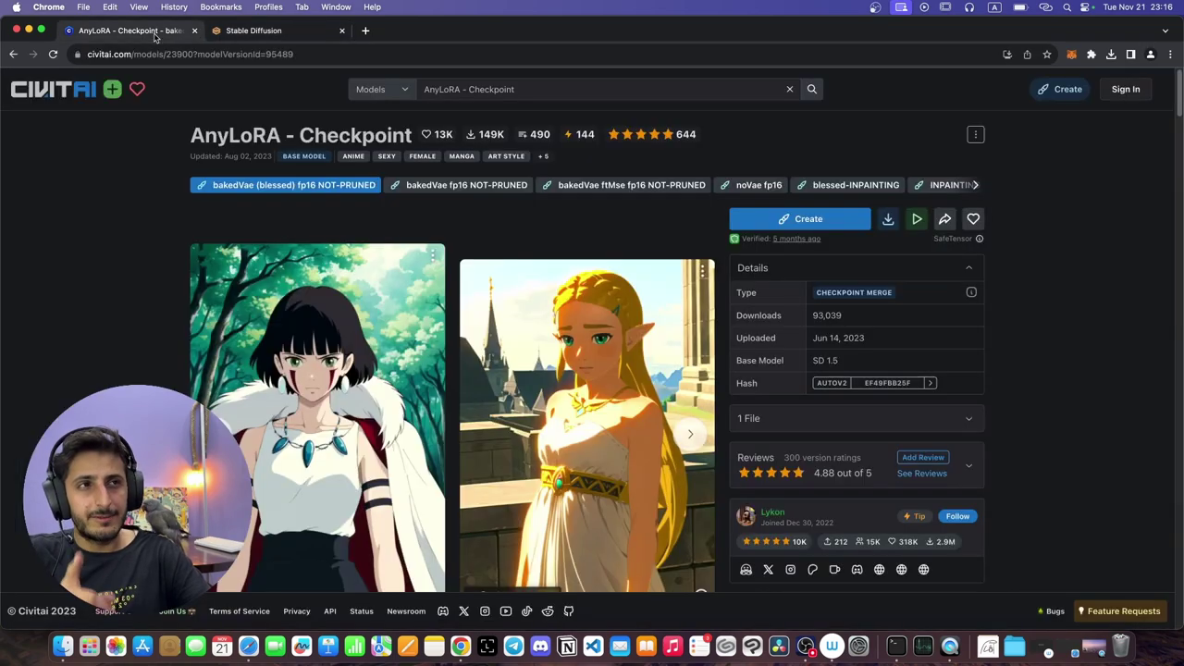
pyautogui.click(547, 89)
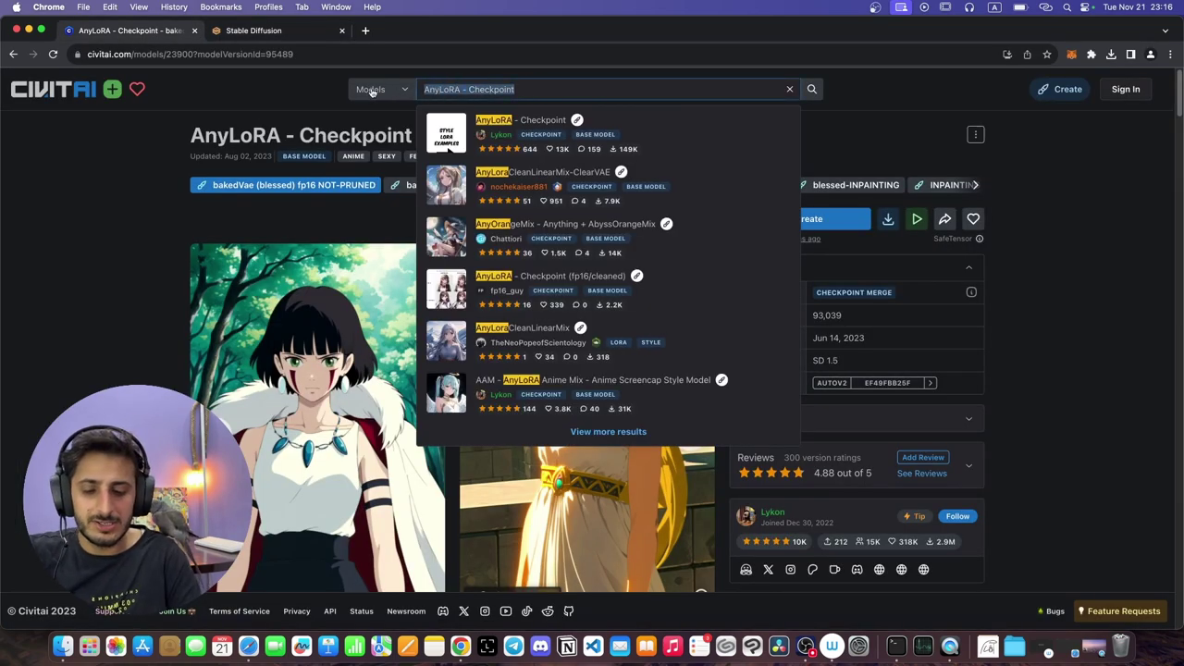
pyautogui.write('koe')
pyautogui.press('Return')
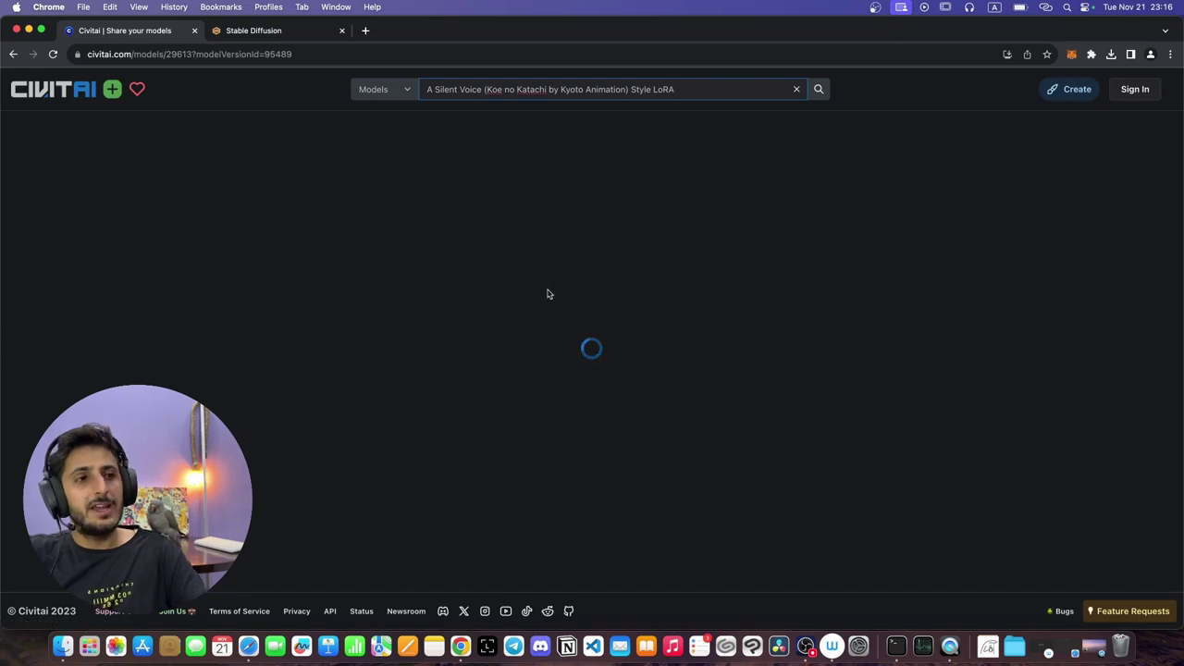
pyautogui.scroll(-2, 450, 318)
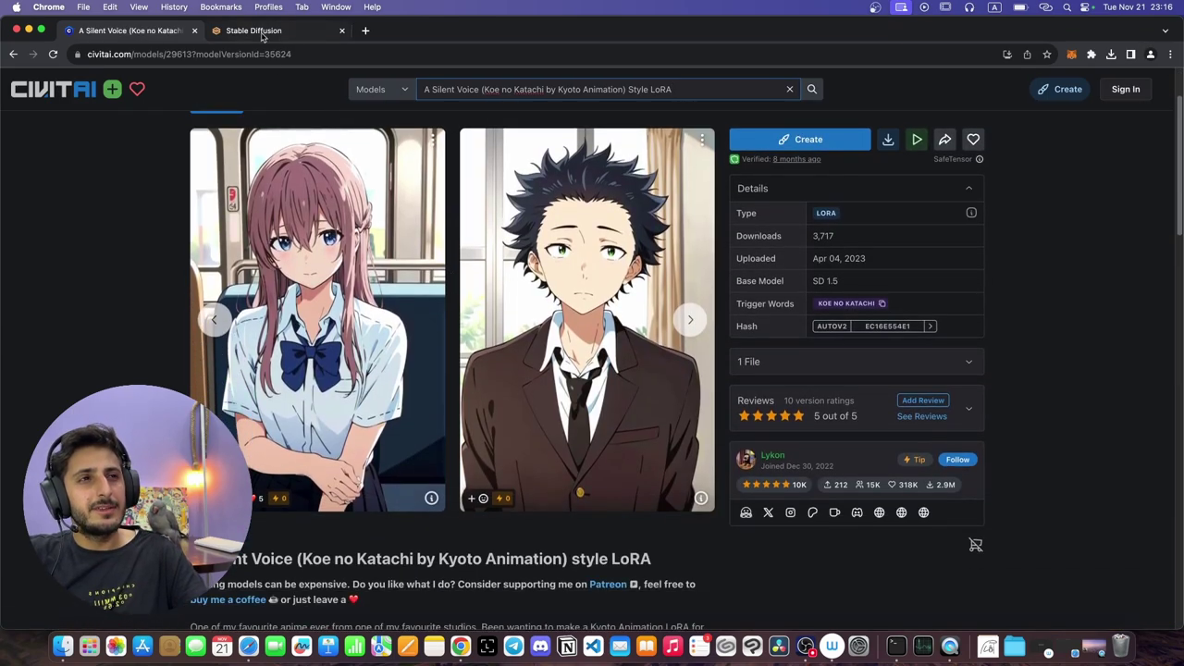
# - Return to the WebUI and try a weight of 0 for the koe_no_katachi_offset LoRA in the prompt
pyautogui.click(262, 35)
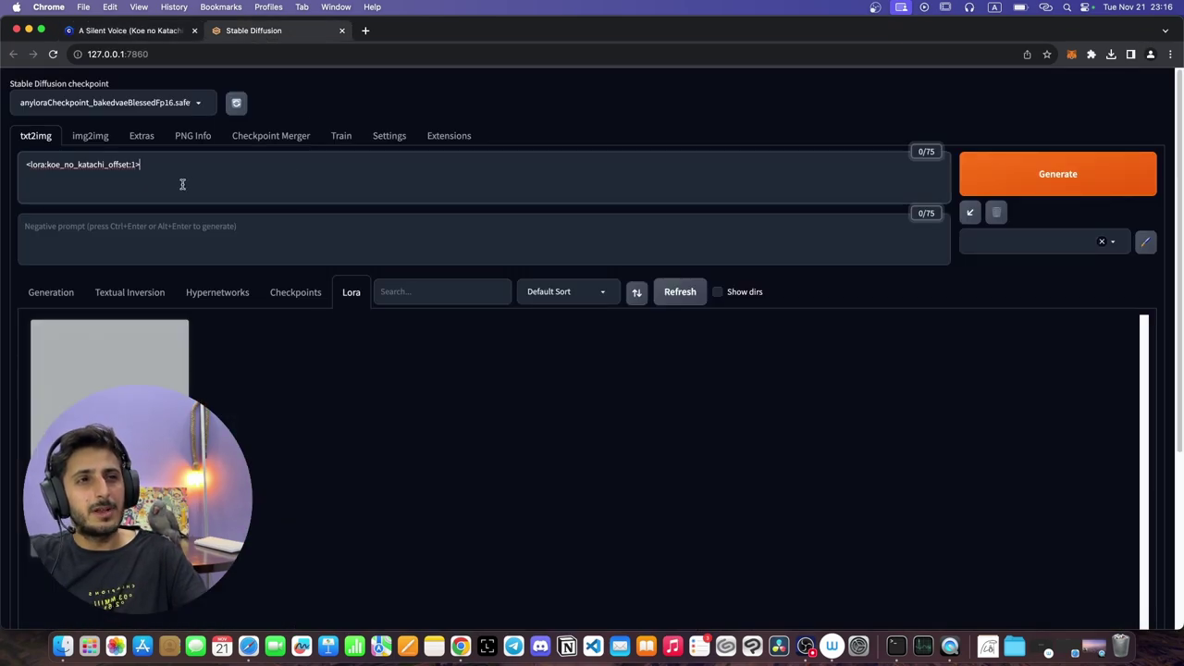
pyautogui.doubleClick(133, 164)
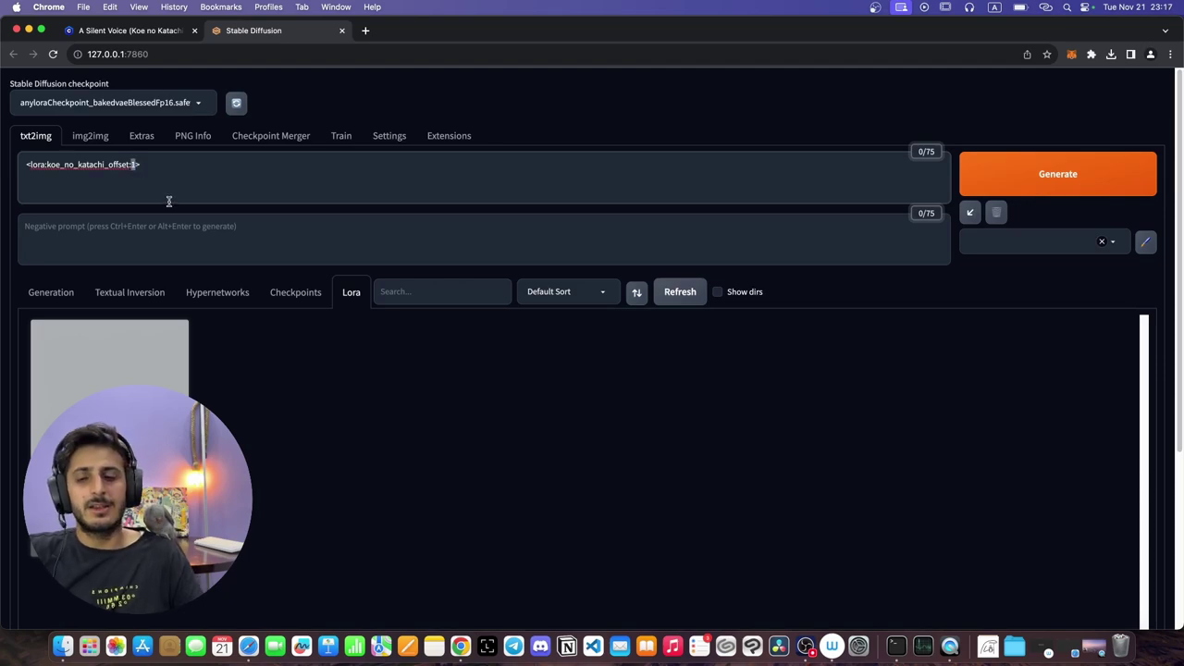
pyautogui.write('0')
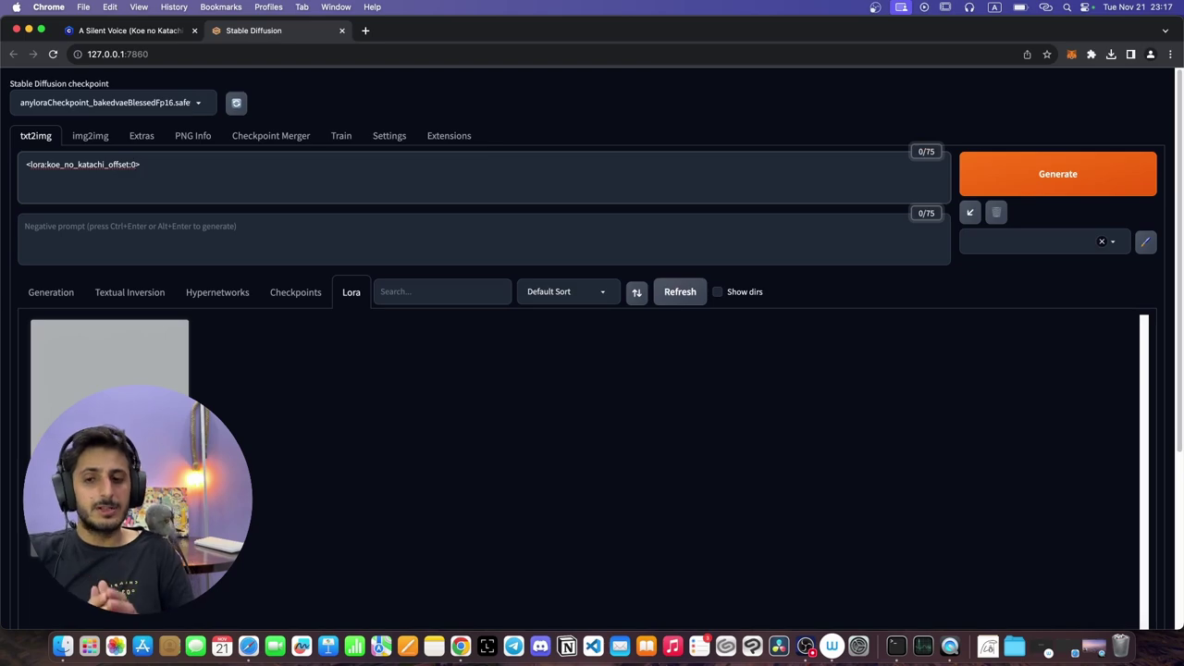
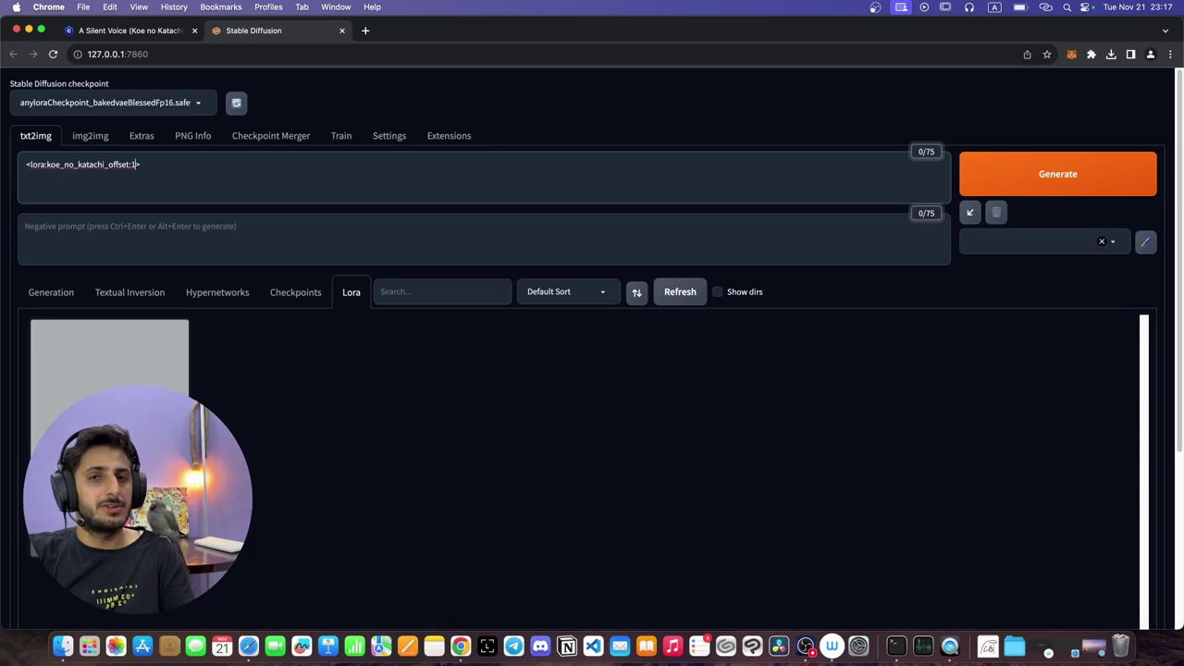
# - Try the description "a tall man standing with flowers in his hand" after the LoRA tag in the prompt and remove it
pyautogui.click(270, 177)
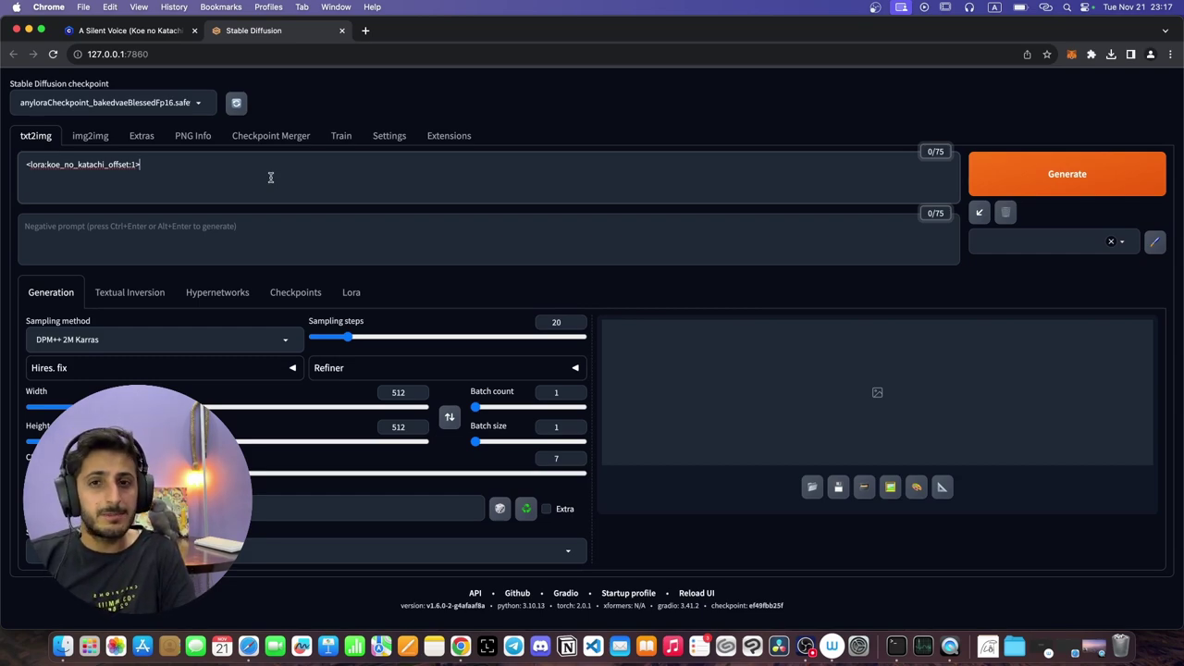
pyautogui.write('a t')
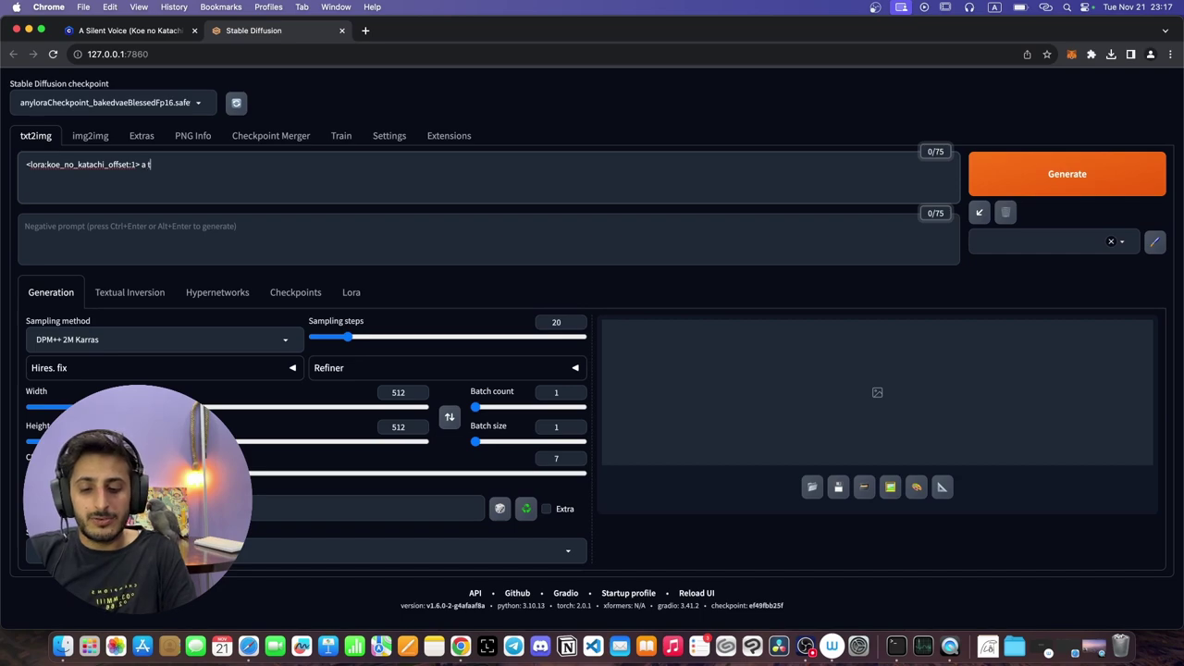
pyautogui.write('all man san')
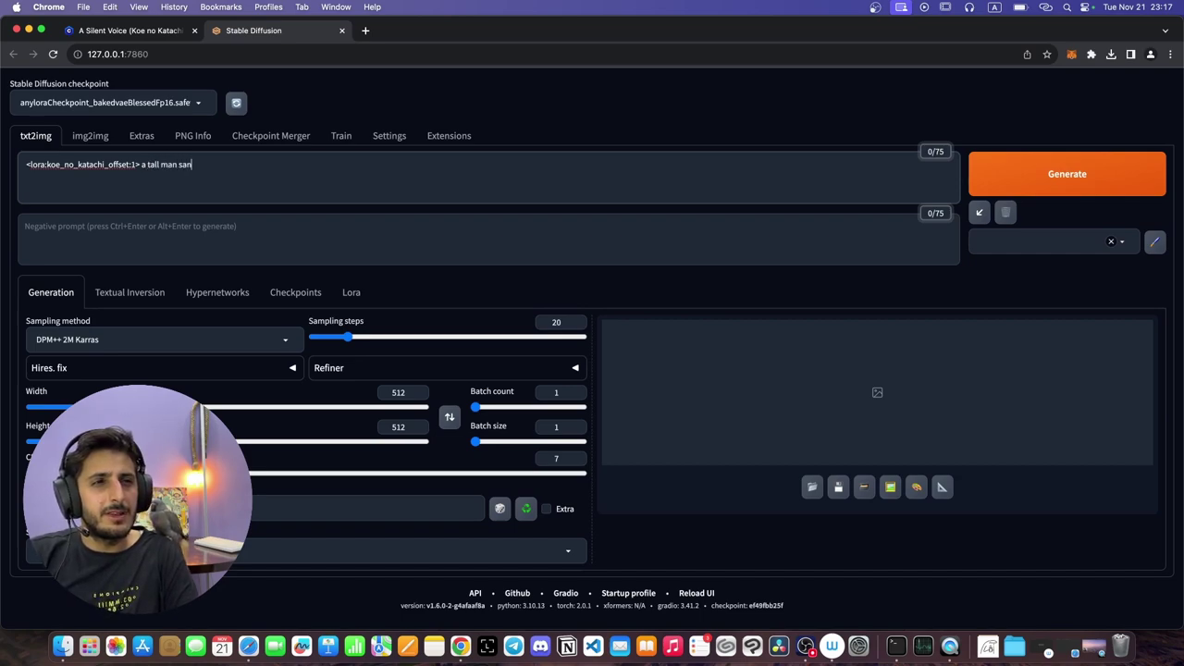
pyautogui.press('BackSpace')
pyautogui.press('BackSpace')
pyautogui.write('tanding with flowers in his hand')
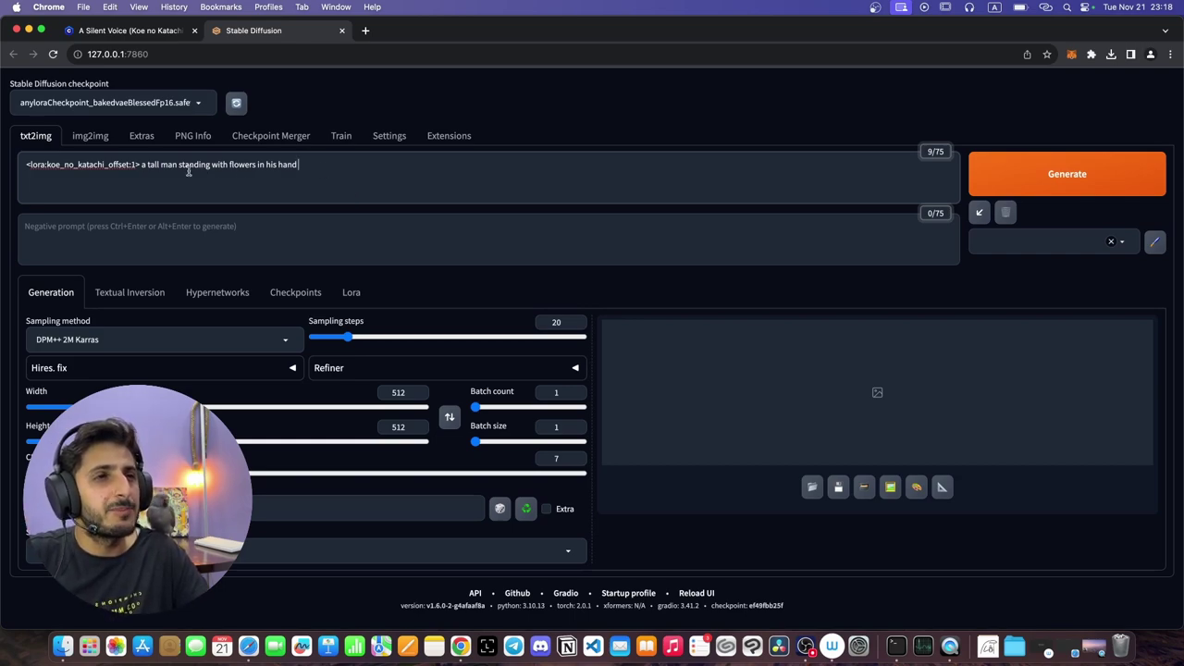
pyautogui.keyDown('shift'); pyautogui.click(143, 164); pyautogui.keyUp('shift')
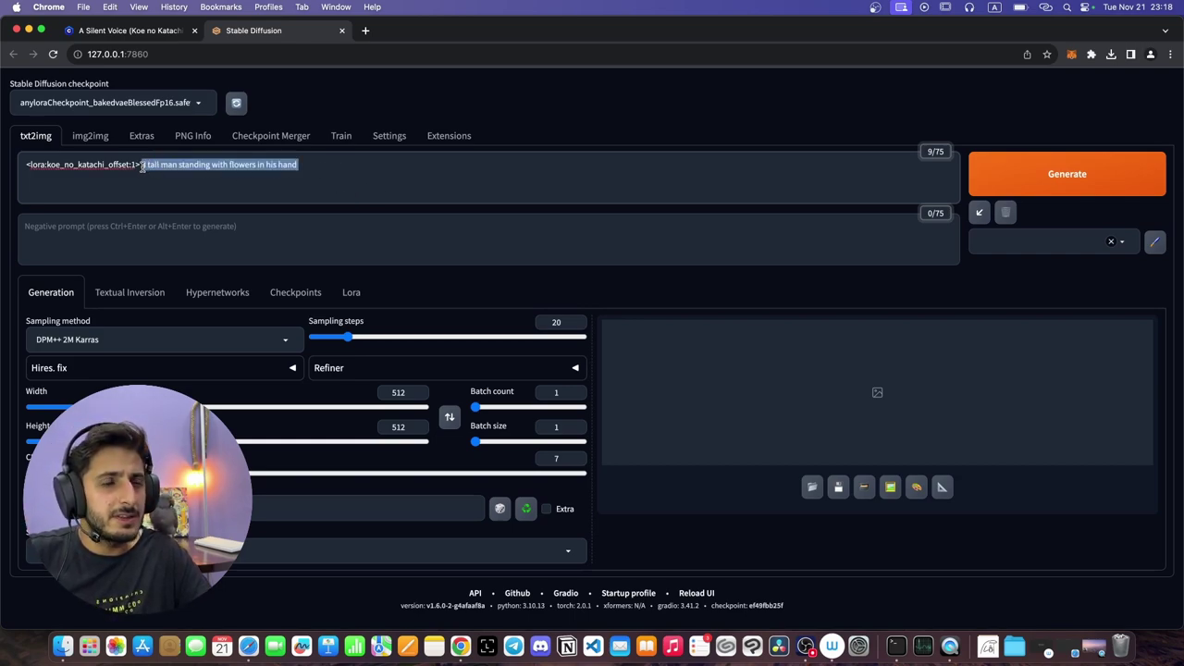
pyautogui.press('BackSpace')
# - Return to the Civitai LoRA page and examine the prompt, negative prompt and settings of the black-haired boy's sample image
pyautogui.click(156, 33)
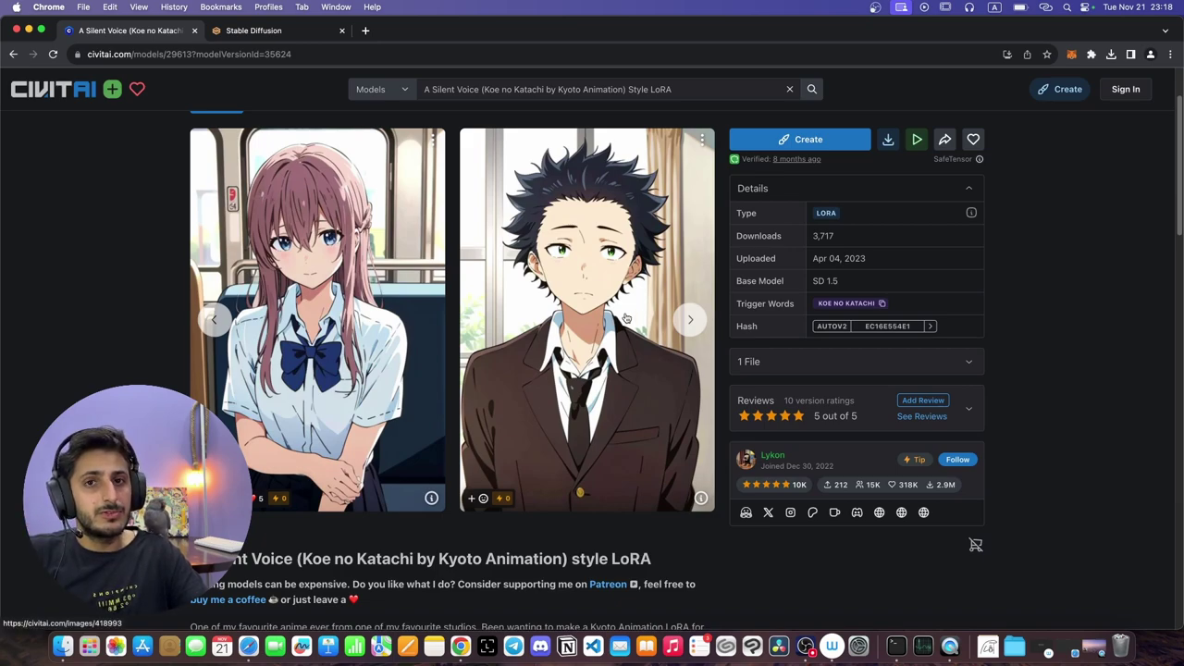
pyautogui.click(701, 500)
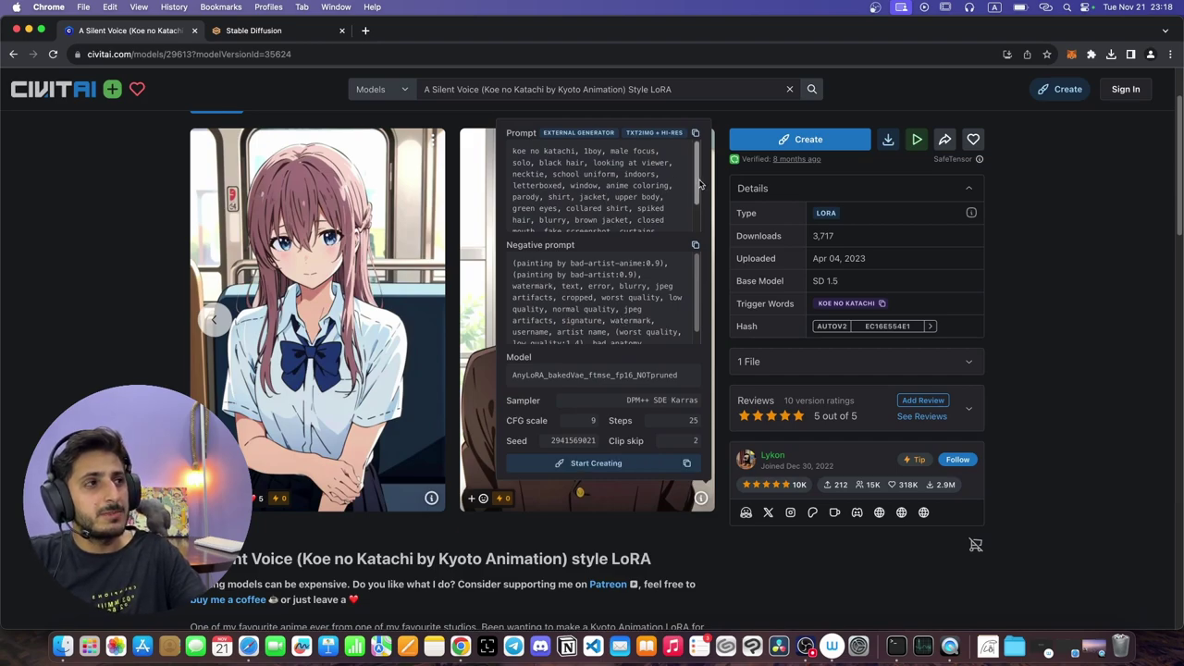
pyautogui.scroll(-3, 697, 187)
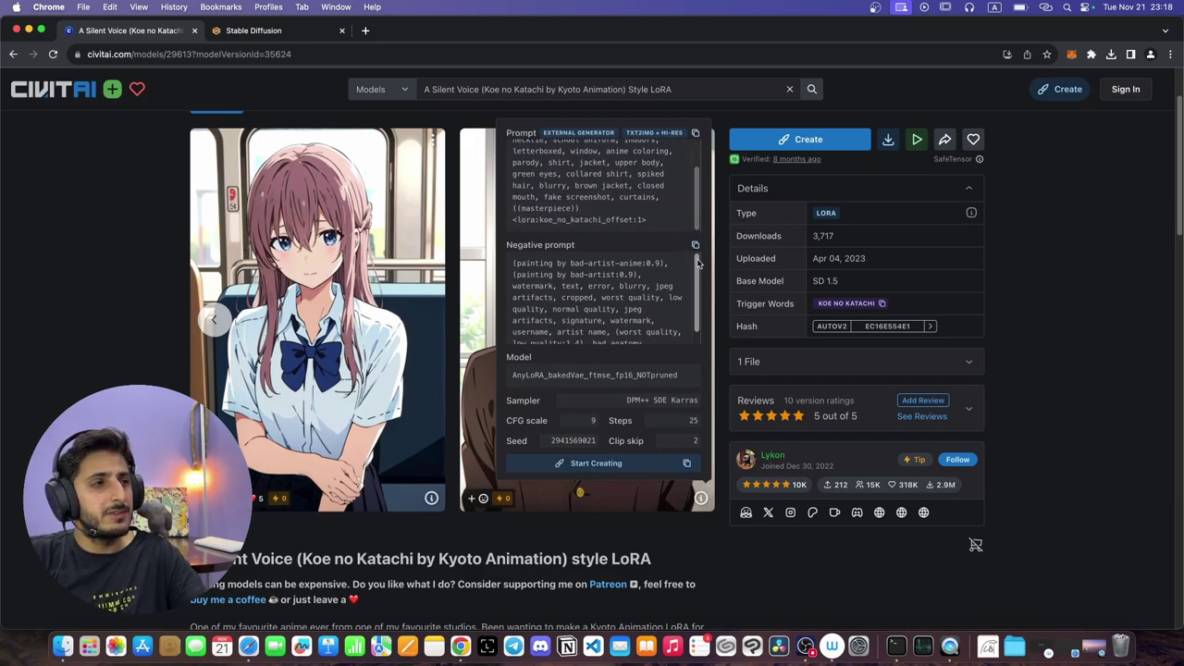
pyautogui.scroll(-1, 698, 294)
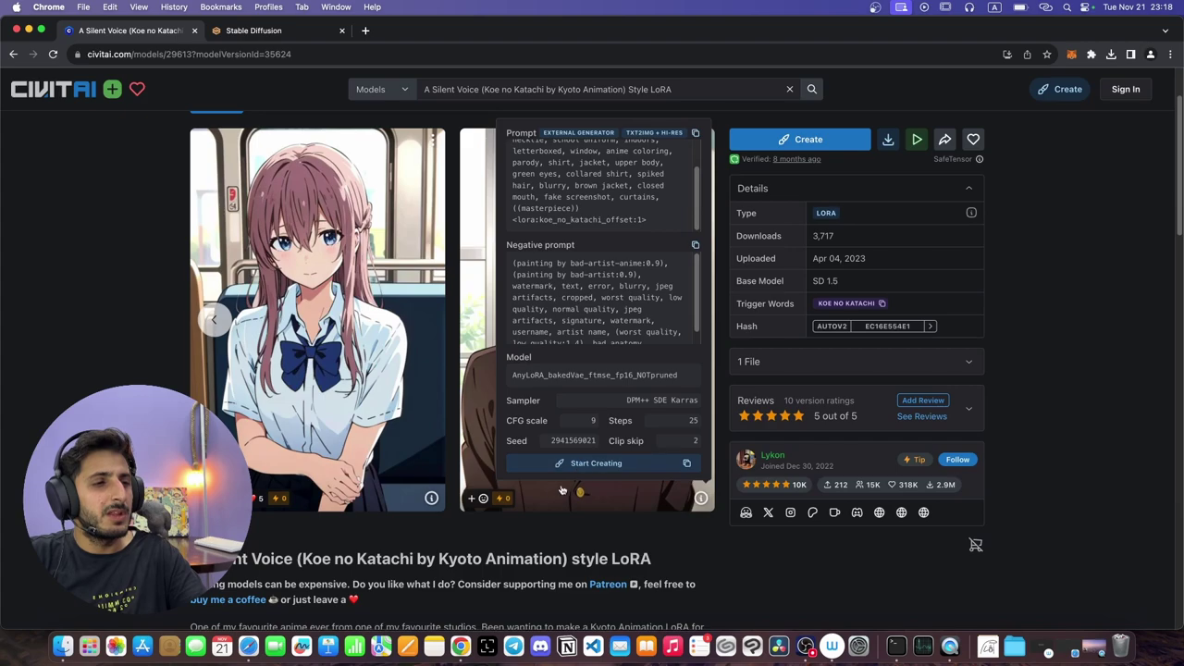
pyautogui.click(454, 532)
# - Copy the generation data of the girl's sample image and apply it to the WebUI's txt2img prompts and settings
pyautogui.click(431, 500)
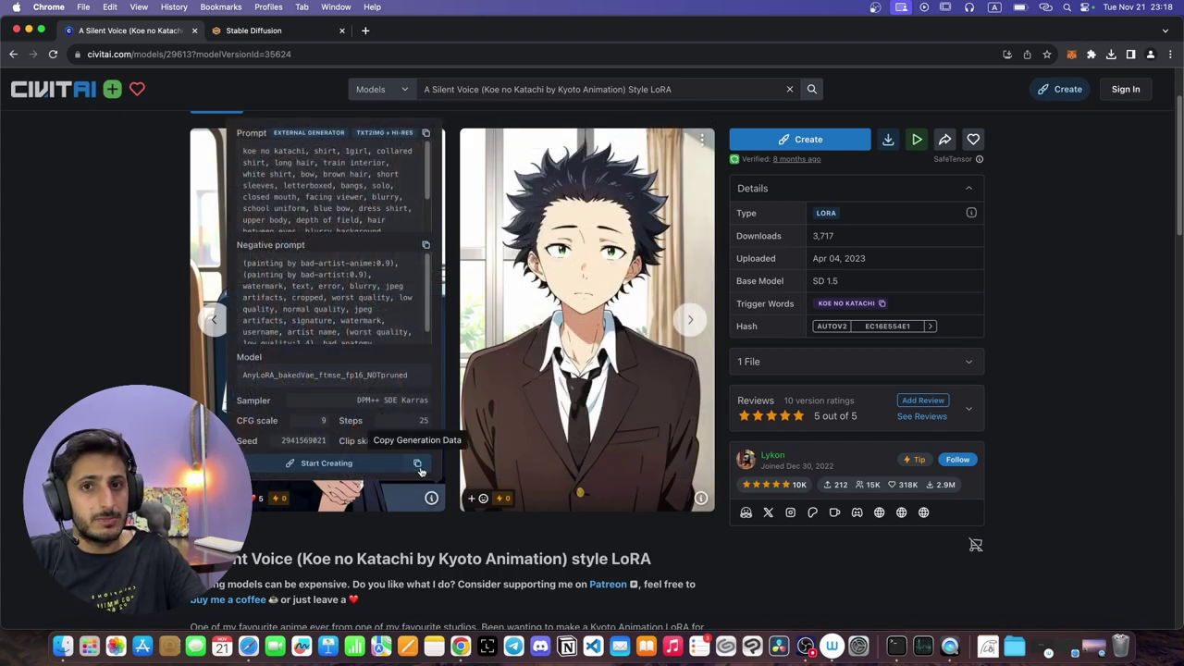
pyautogui.click(417, 464)
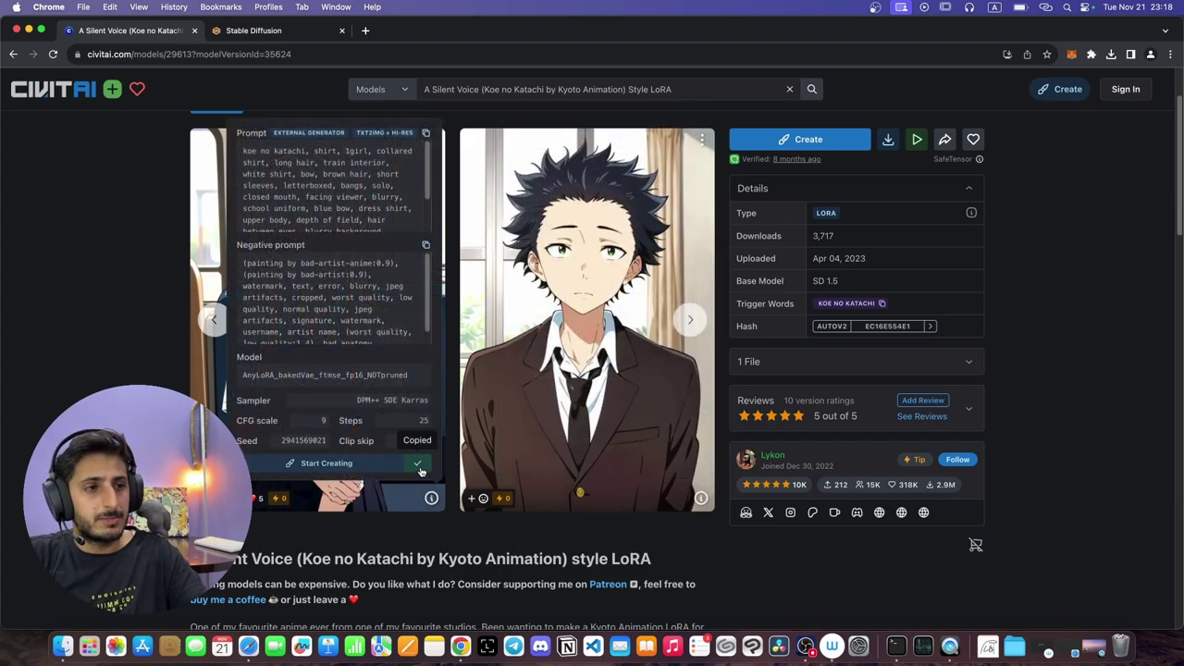
pyautogui.click(306, 37)
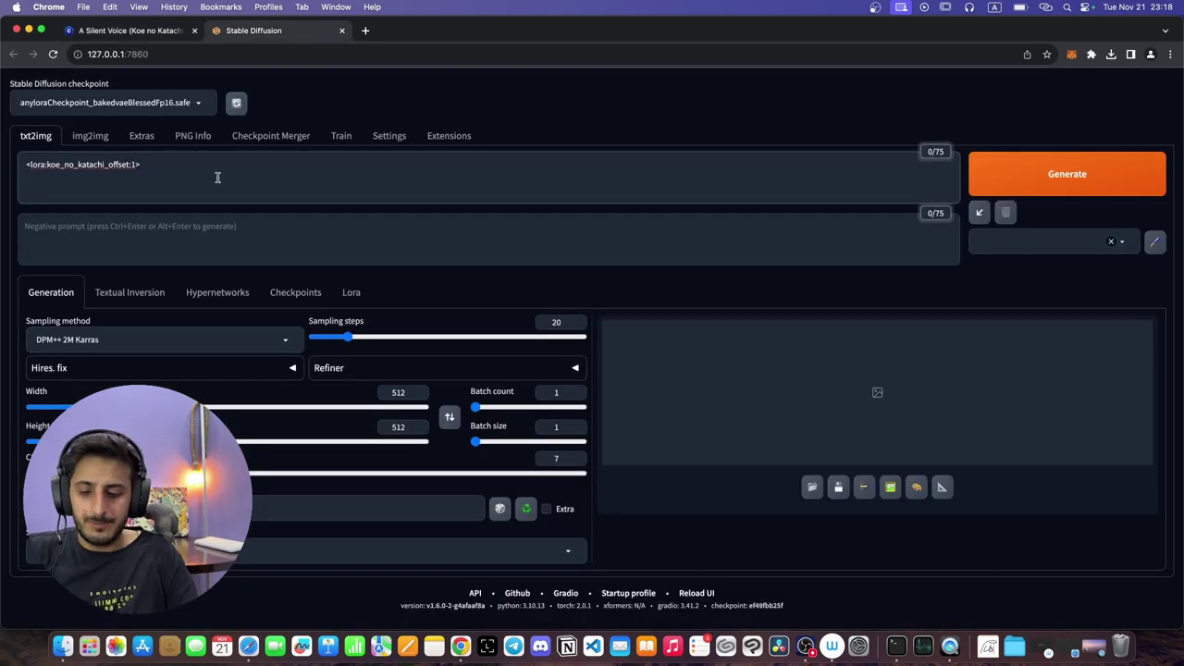
pyautogui.press('super+v')
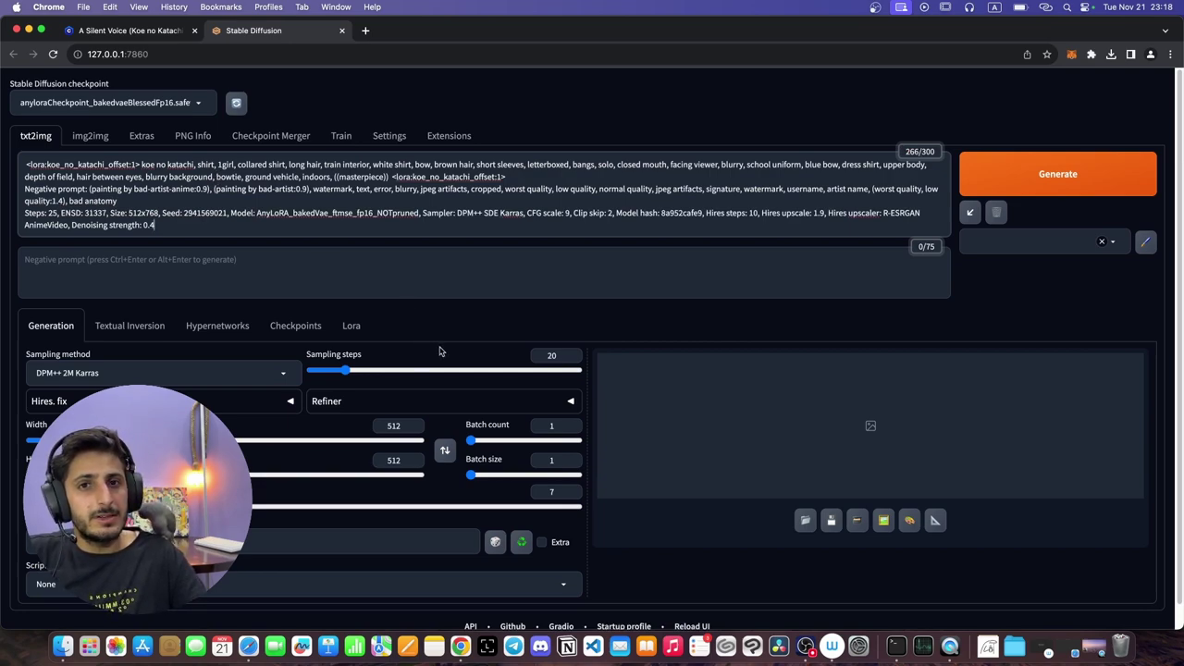
pyautogui.click(968, 214)
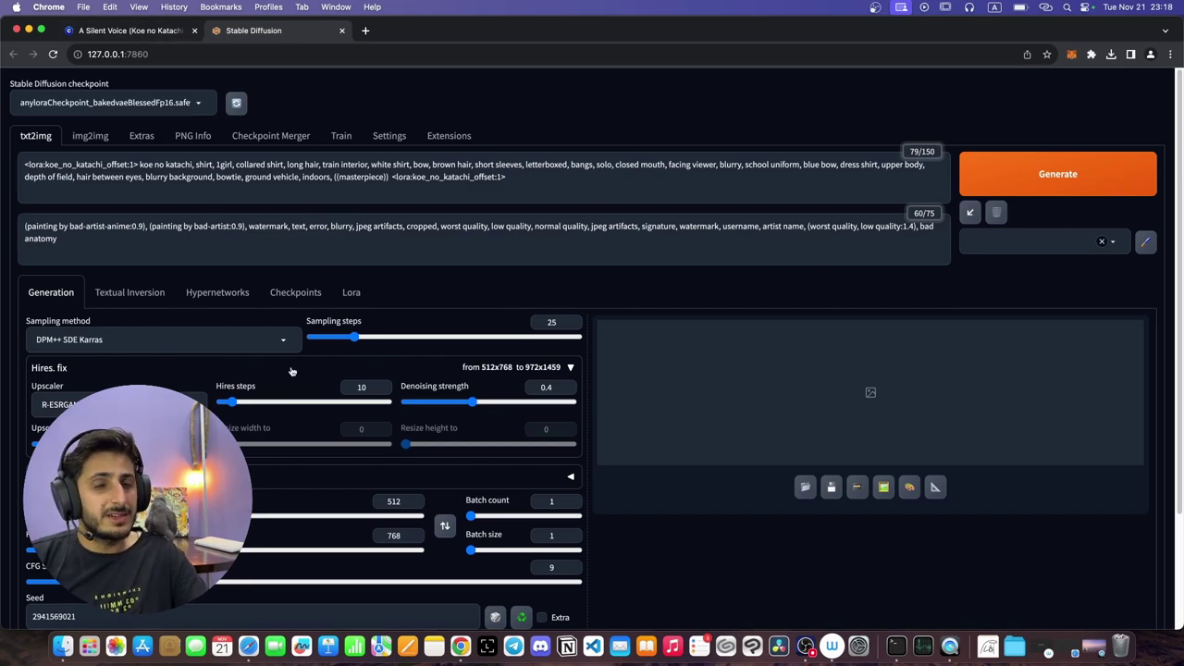
# - Set the Hires. fix upscaler to Latent and the upscale factor to 1
pyautogui.click(150, 35)
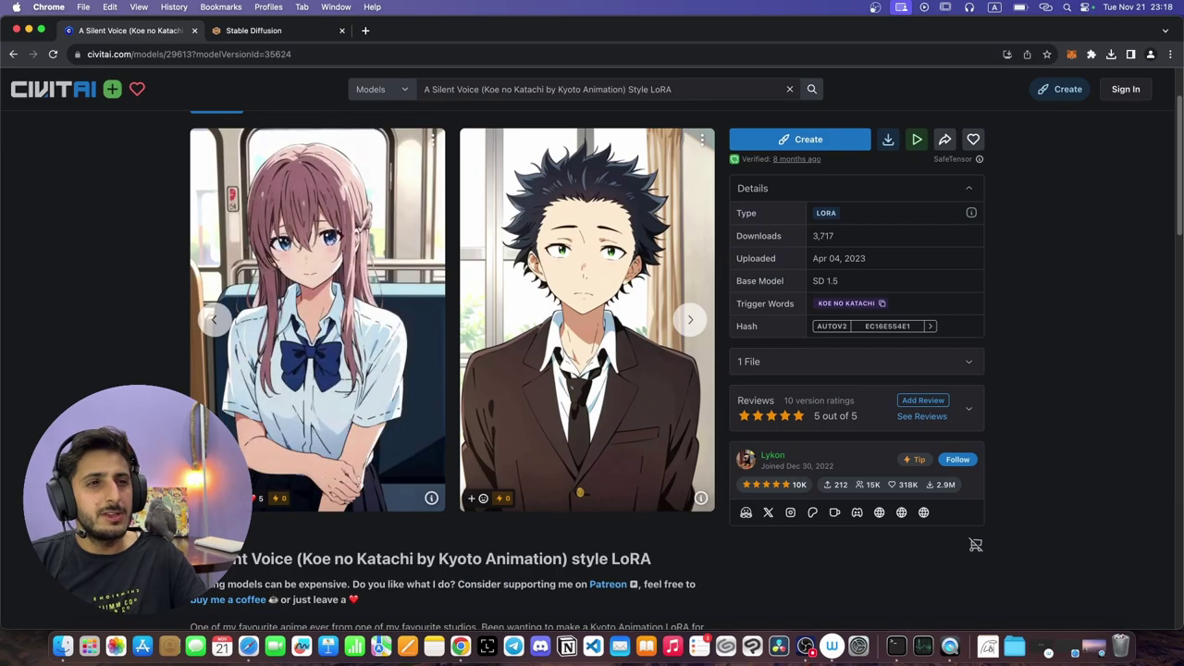
pyautogui.click(255, 34)
pyautogui.scroll(-3, 603, 333)
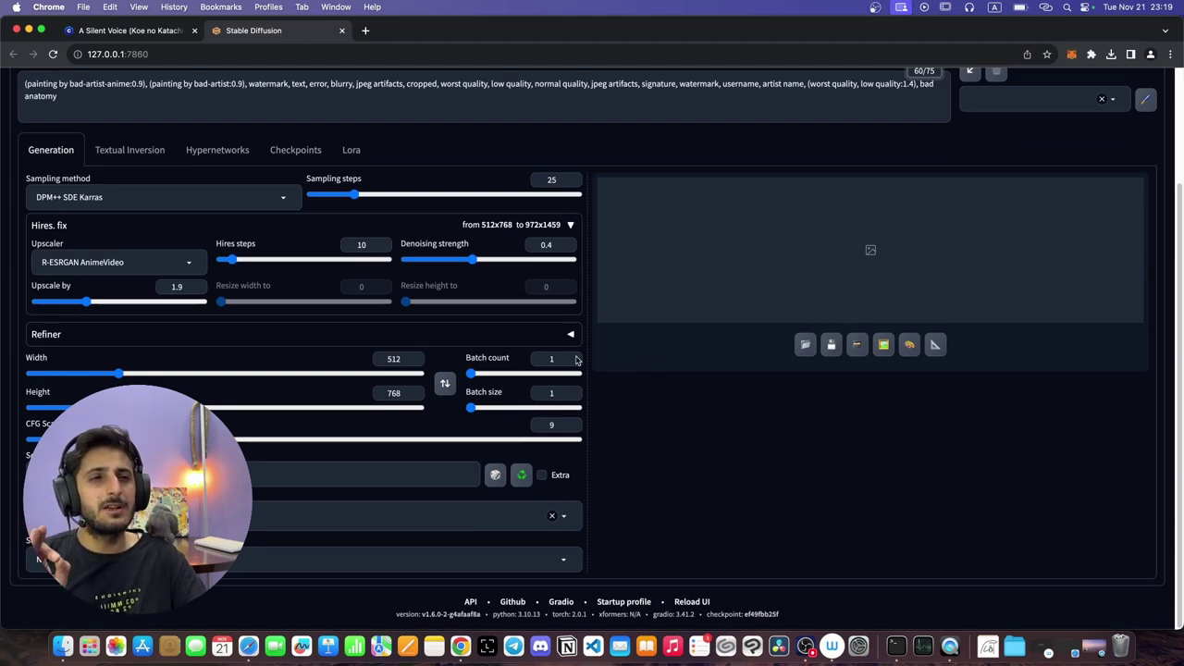
pyautogui.click(100, 263)
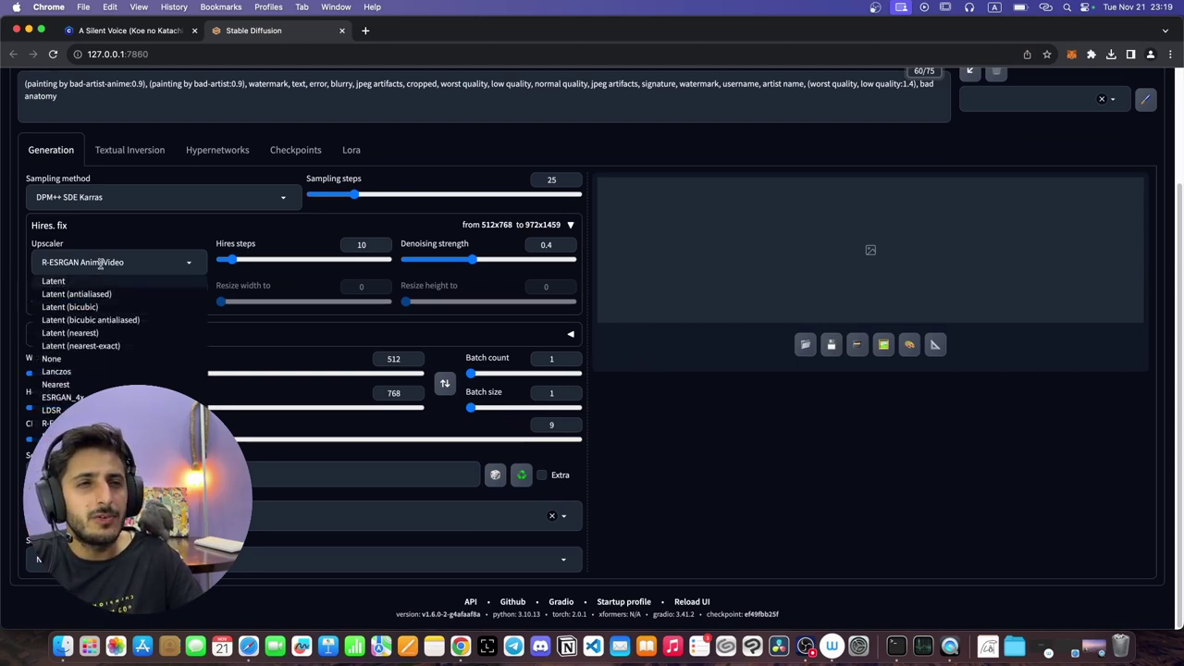
pyautogui.click(69, 281)
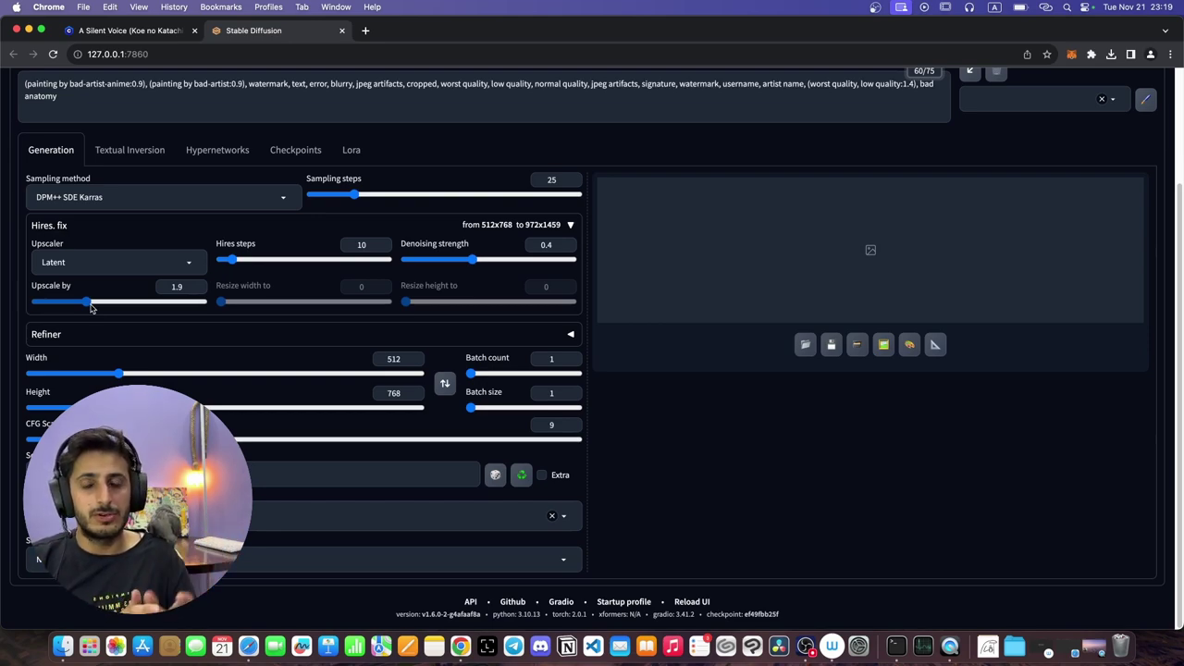
pyautogui.moveTo(90, 308); pyautogui.dragTo(35, 303)
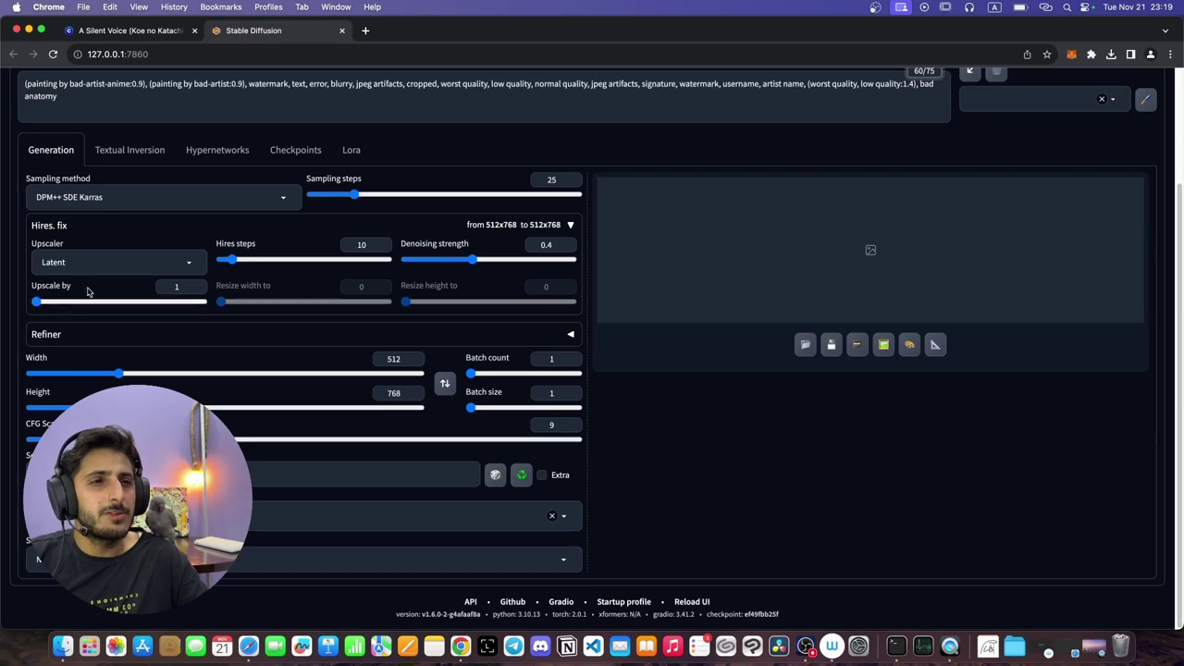
# - Generate the image with the copied settings, check the progress in Terminal and minimize the Terminal window
pyautogui.scroll(3, 143, 326)
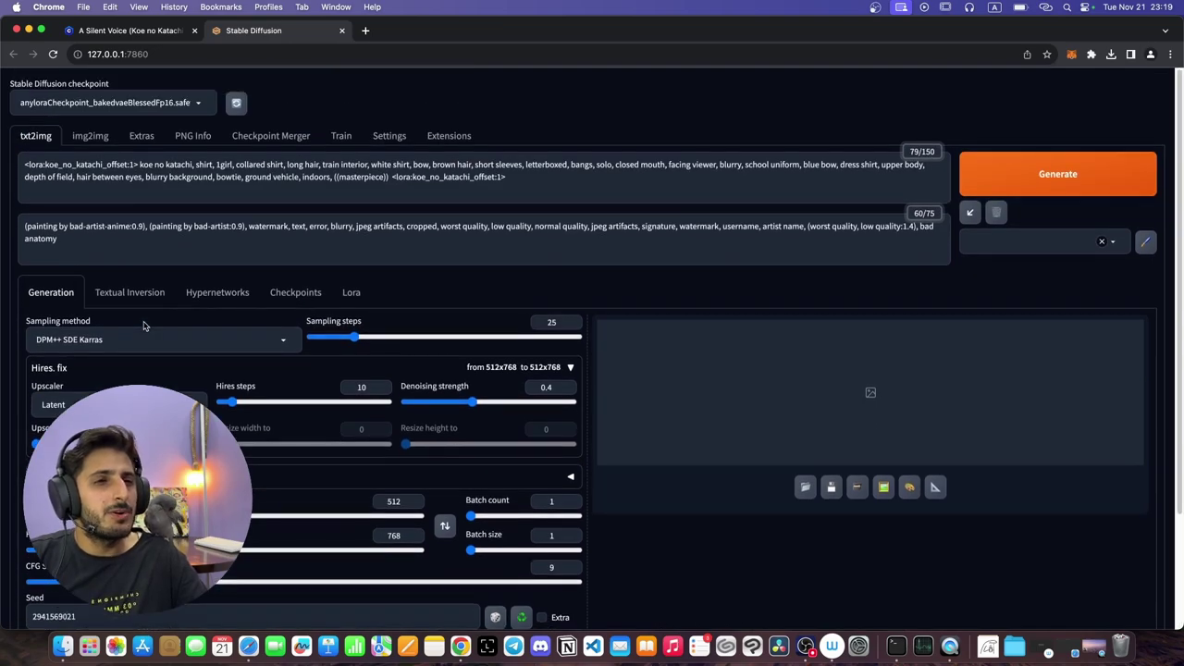
pyautogui.scroll(-5, 143, 325)
pyautogui.scroll(5, 167, 336)
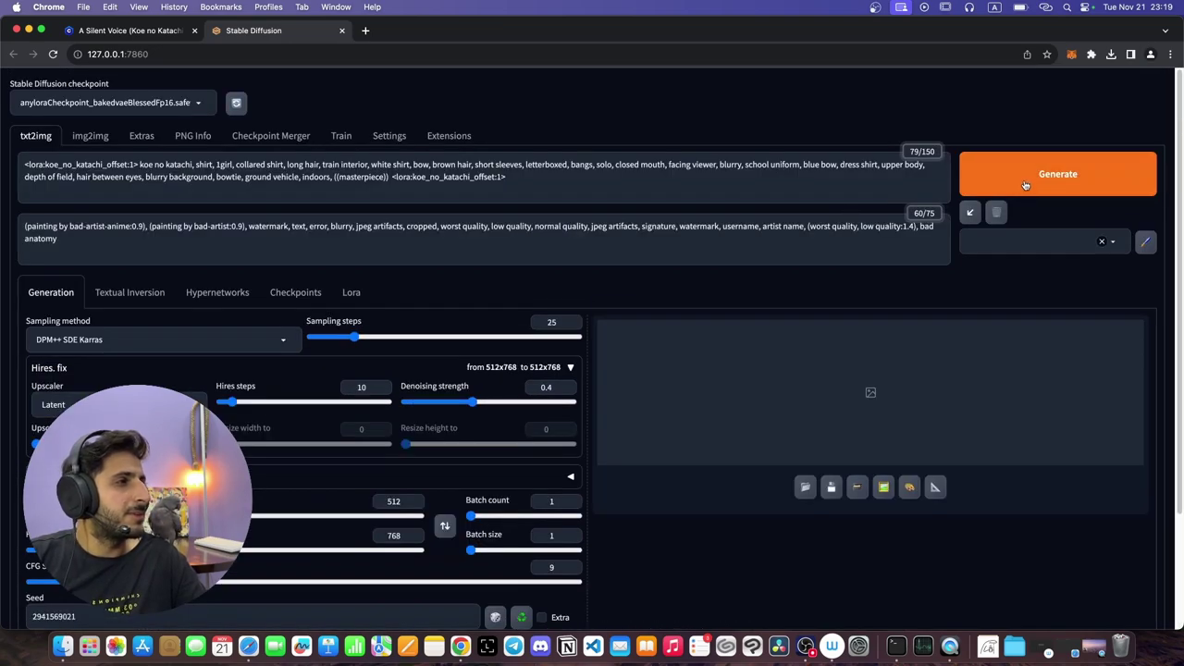
pyautogui.click(1025, 185)
pyautogui.press('super+Tab')
pyautogui.moveTo(699, 257); pyautogui.dragTo(437, 140)
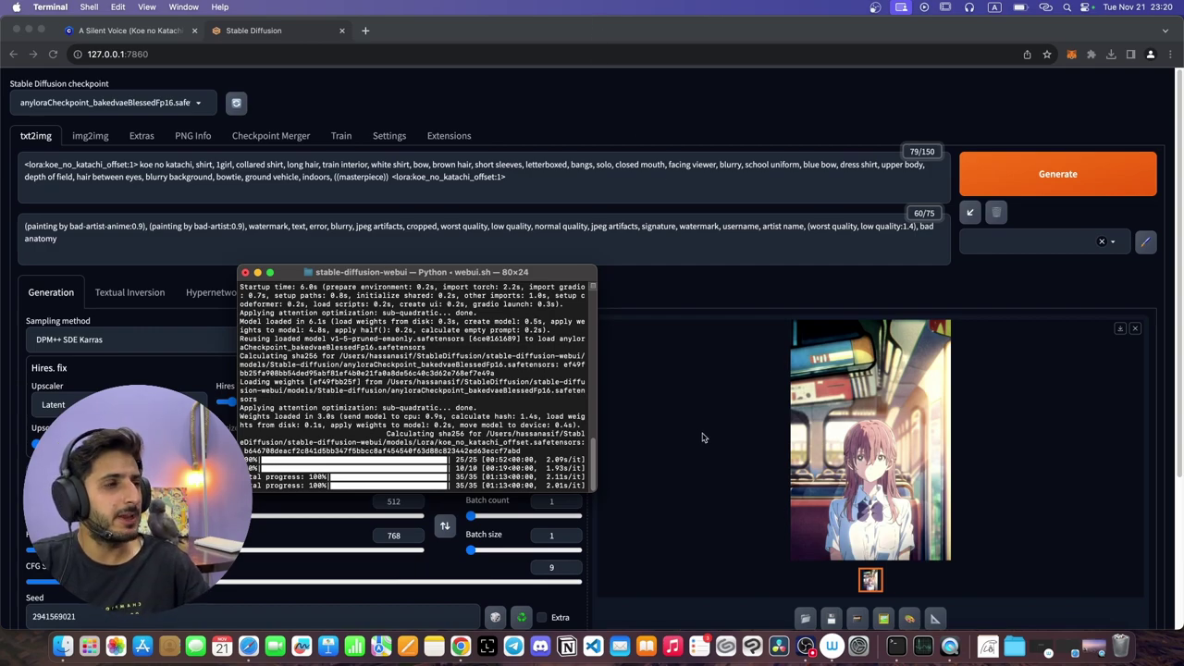
pyautogui.click(258, 272)
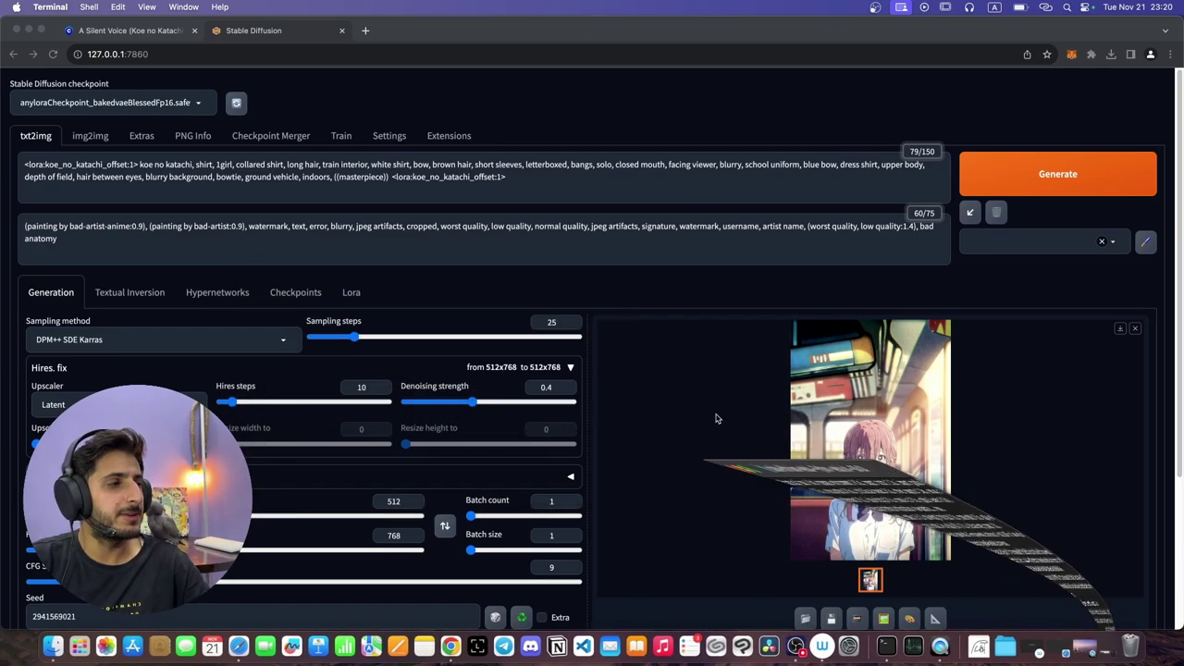
# - Open the generated train image at full size and examine the girl's face up close
pyautogui.click(874, 478)
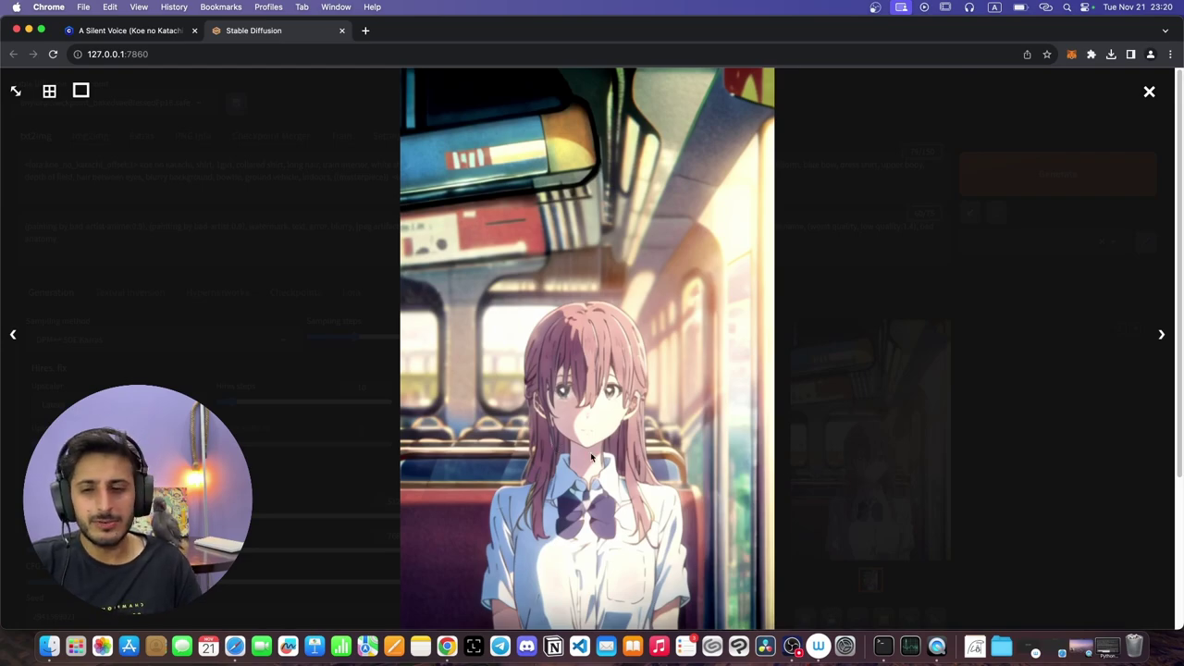
pyautogui.scroll(2, 592, 456)
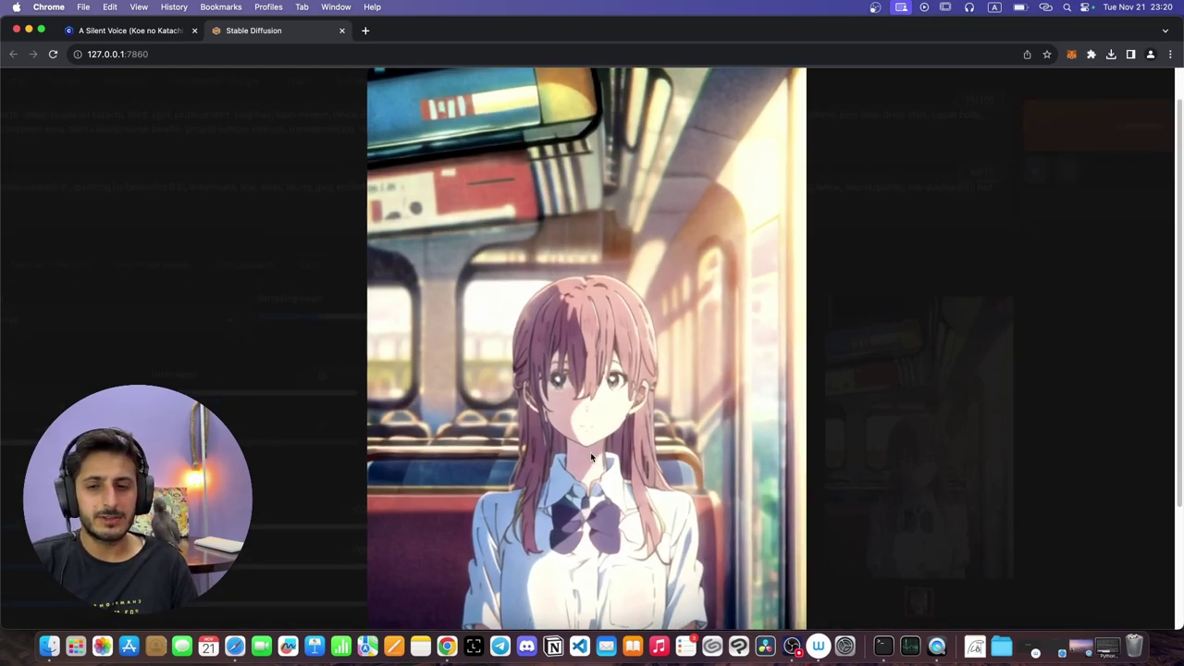
pyautogui.scroll(3, 592, 456)
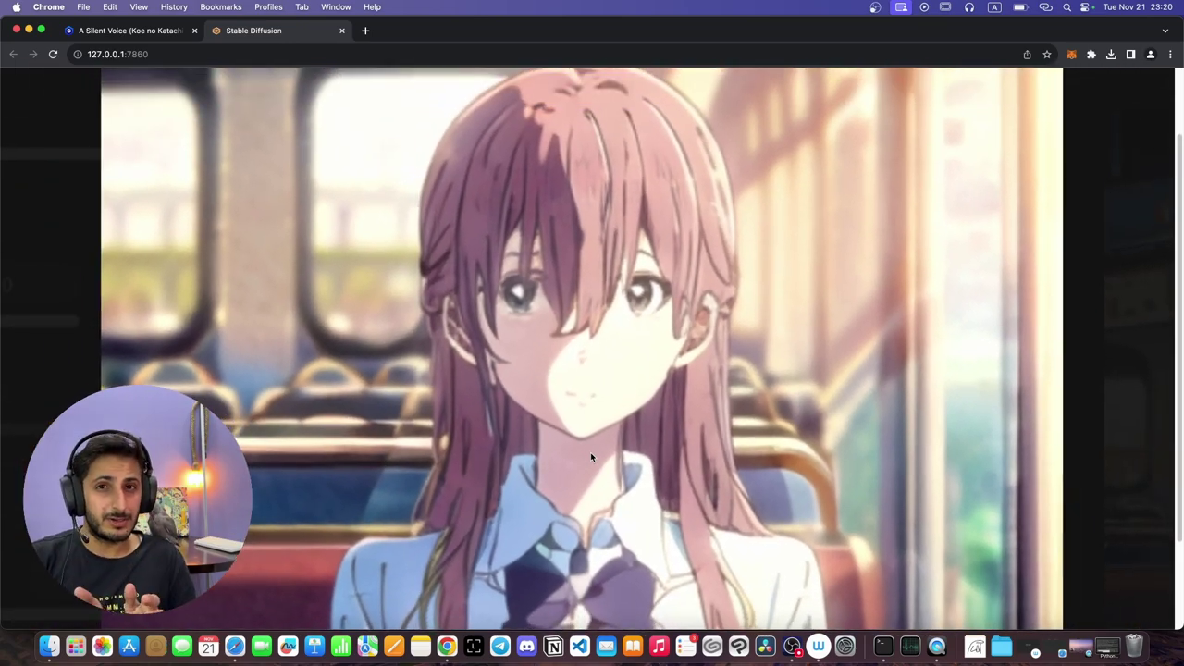
pyautogui.scroll(-5, 590, 451)
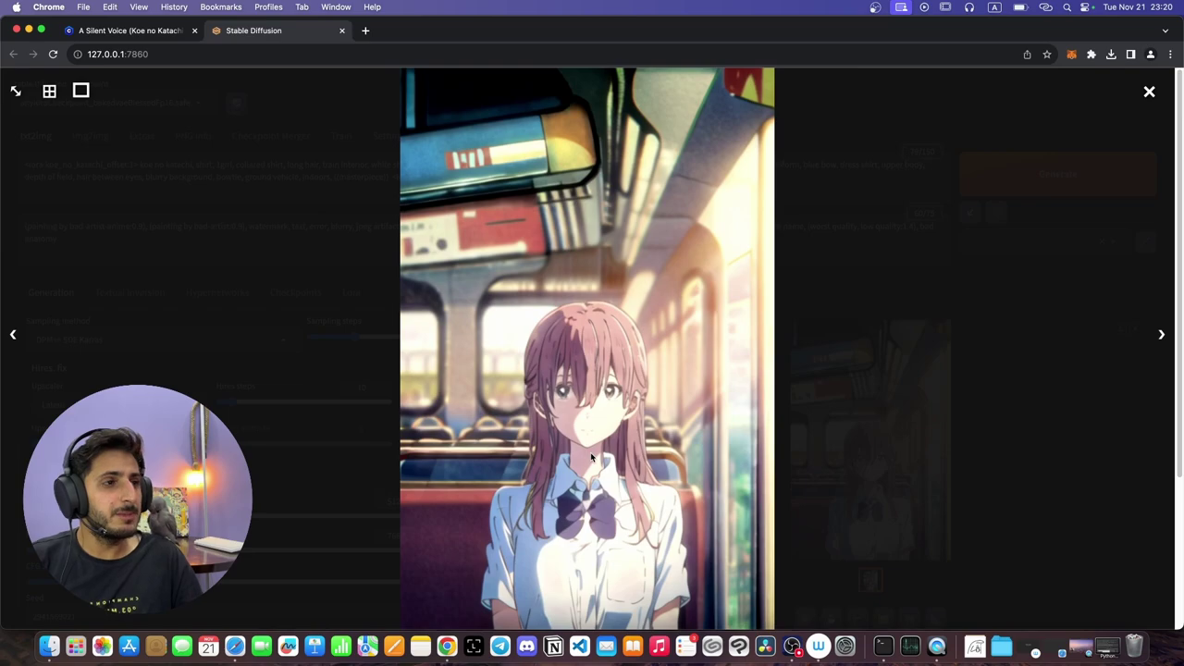
# - Compare the LoRA's trigger words on its Civitai page with the start of the WebUI prompt
pyautogui.click(130, 29)
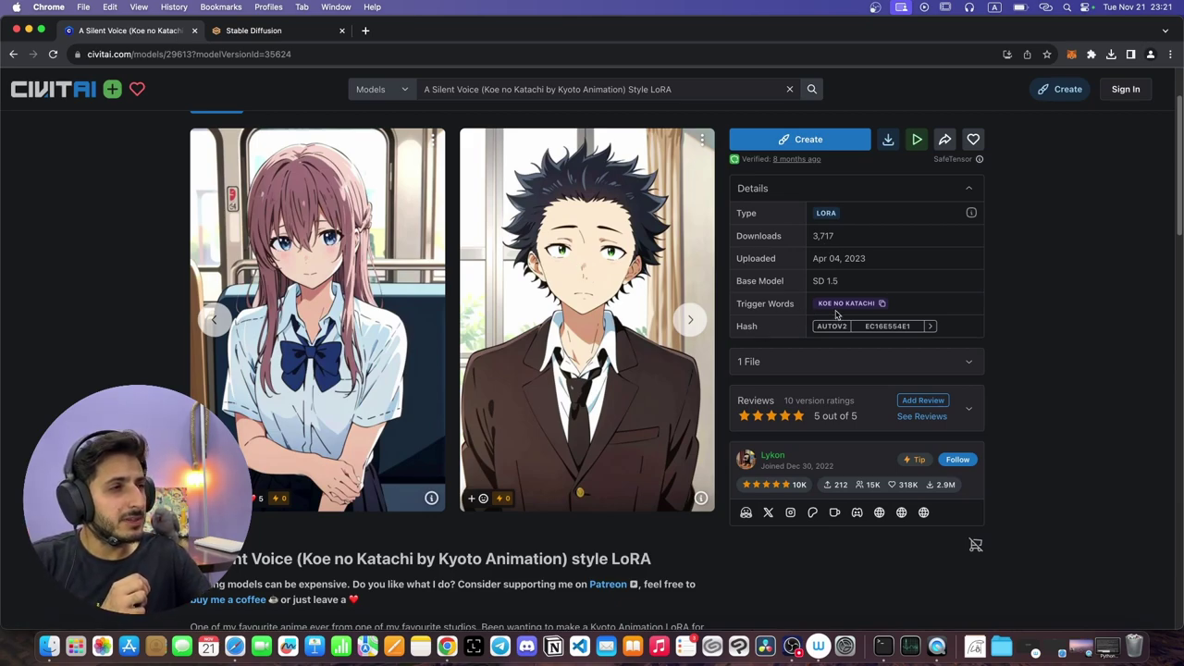
pyautogui.click(878, 308)
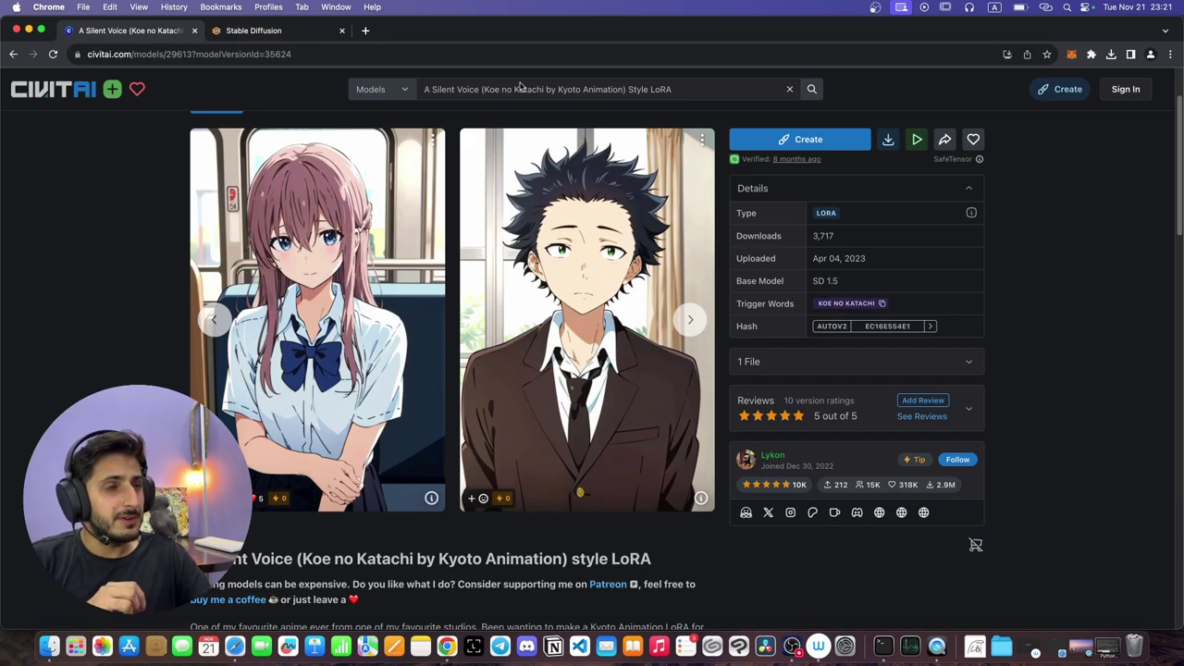
pyautogui.click(311, 31)
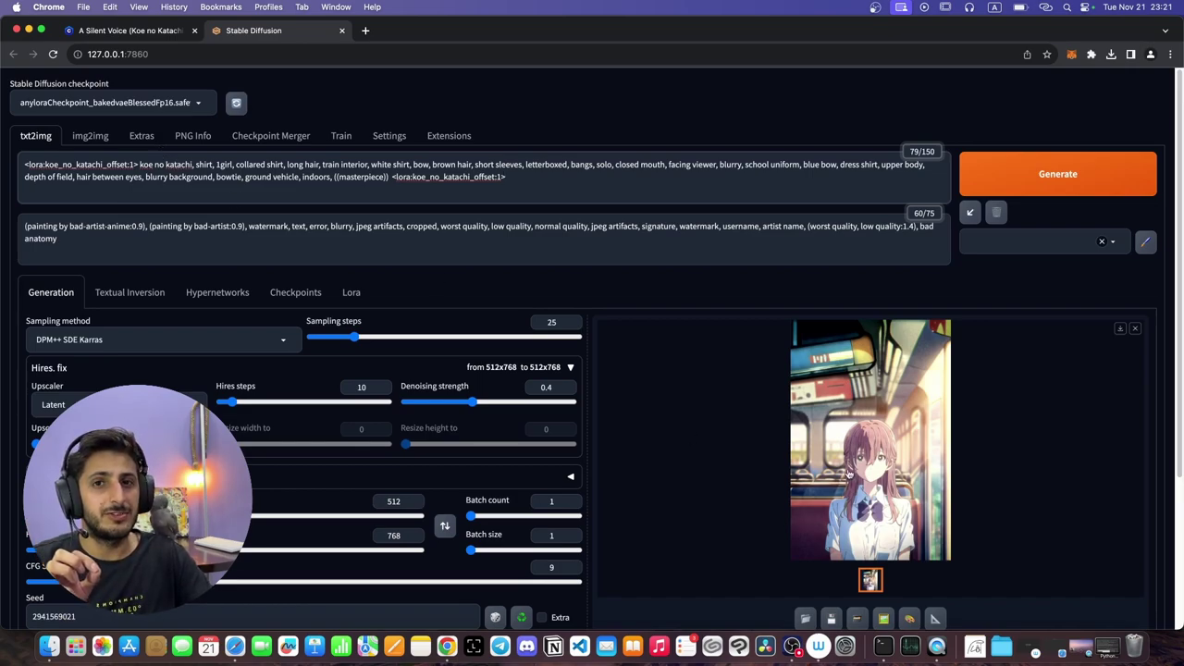
pyautogui.moveTo(194, 164); pyautogui.dragTo(137, 165)
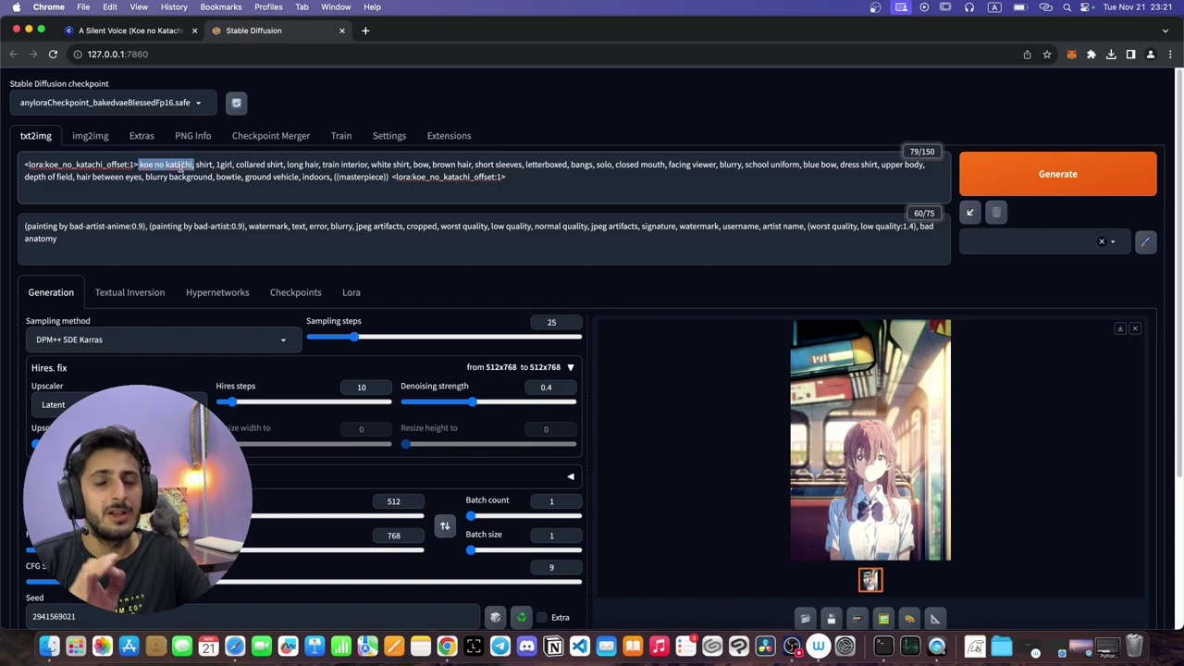
pyautogui.click(130, 31)
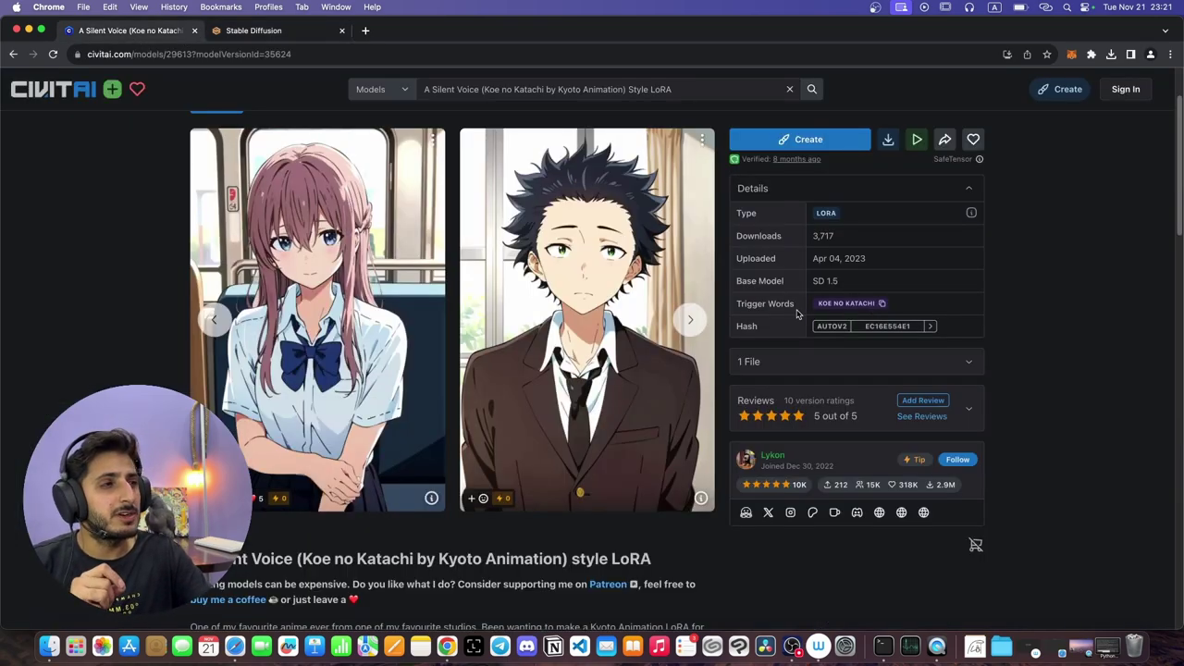
# - Return to the WebUI, generate an image from the blue t-shirt café prompt and follow its progress in Terminal
pyautogui.click(294, 33)
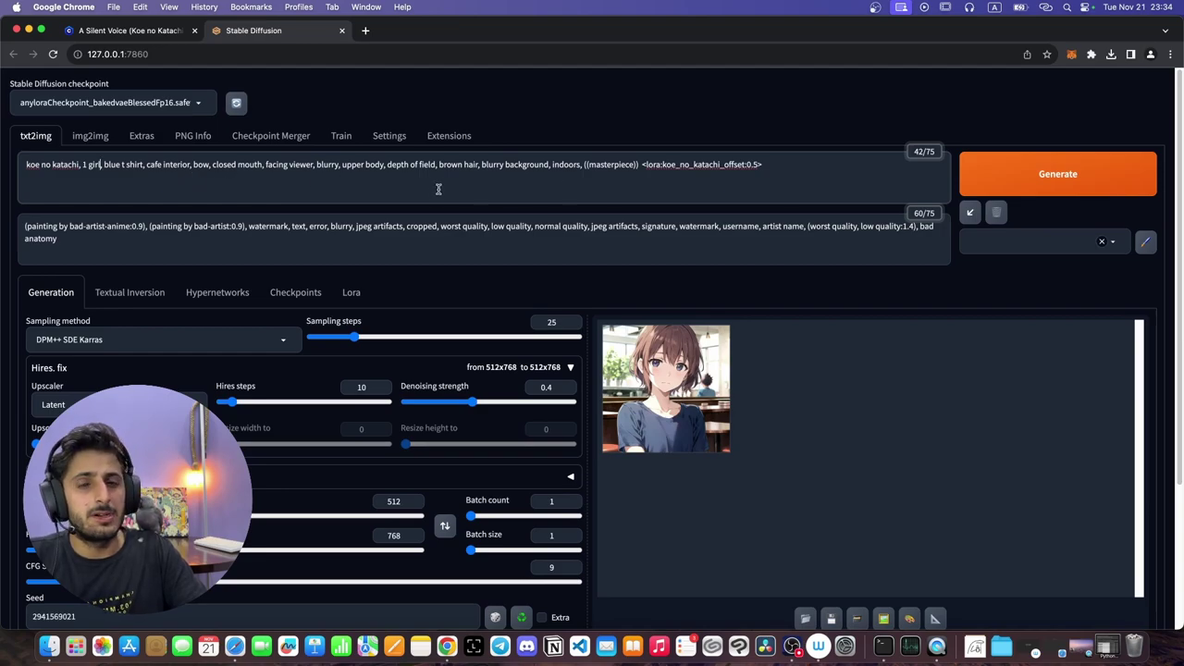
pyautogui.click(1032, 174)
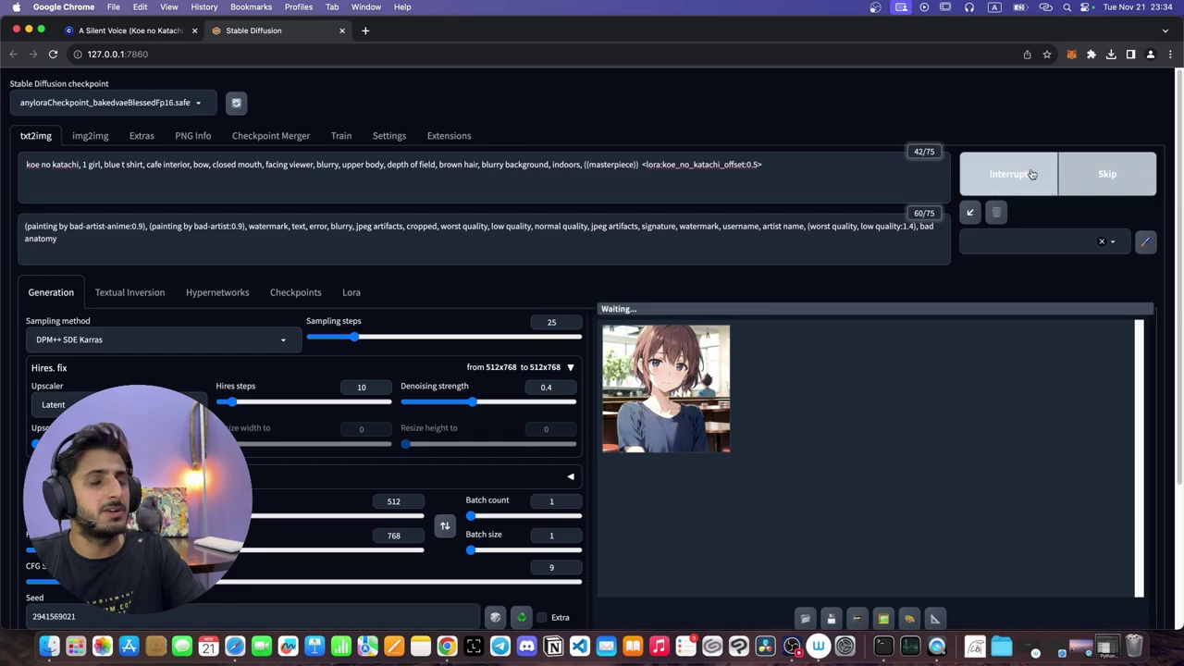
pyautogui.click(890, 649)
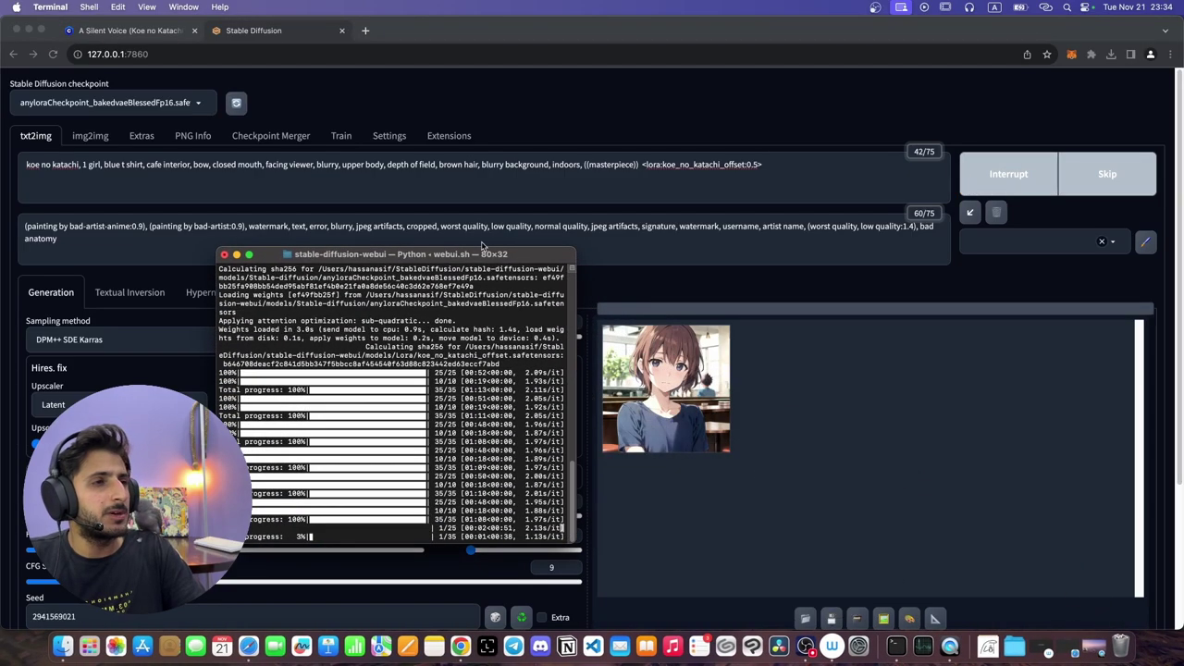
pyautogui.moveTo(555, 309); pyautogui.dragTo(728, 211)
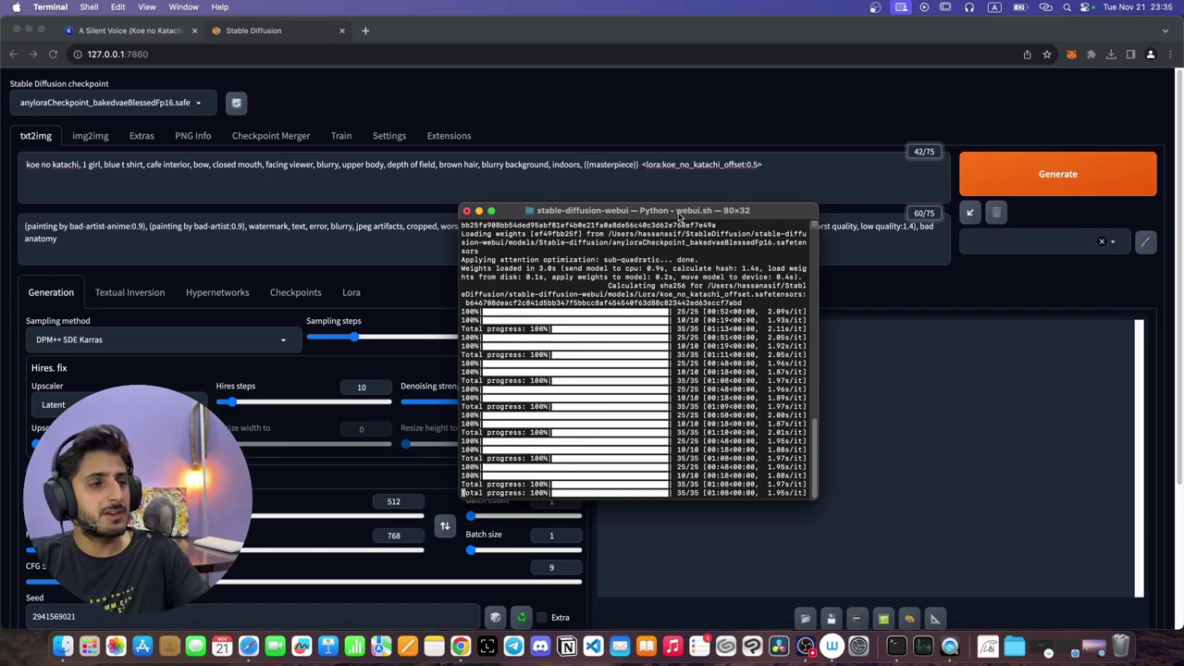
pyautogui.moveTo(679, 215); pyautogui.dragTo(430, 196)
pyautogui.click(673, 377)
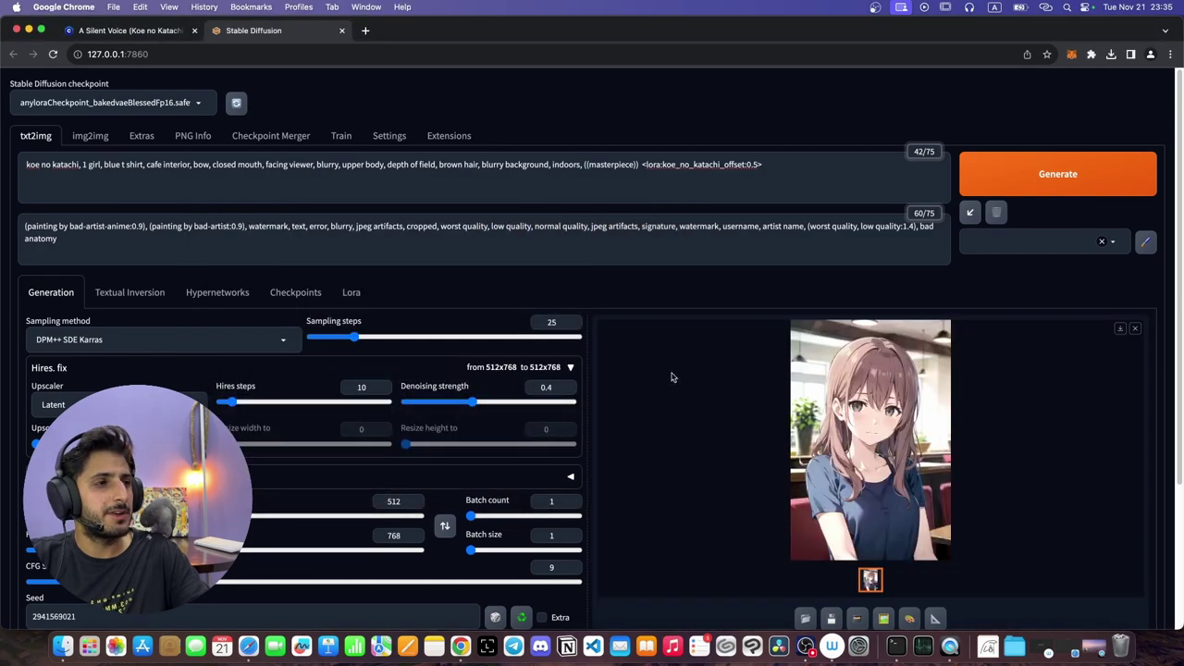
# - View the generated café image at full size and compare its style with the Civitai sample images
pyautogui.click(893, 443)
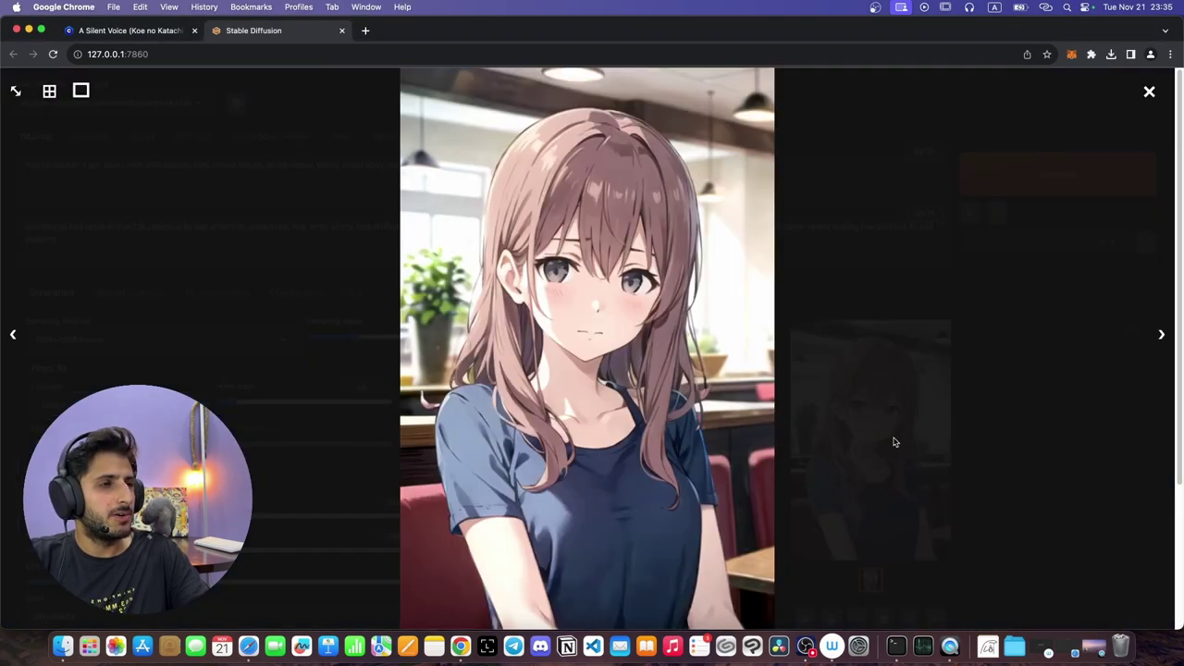
pyautogui.click(859, 309)
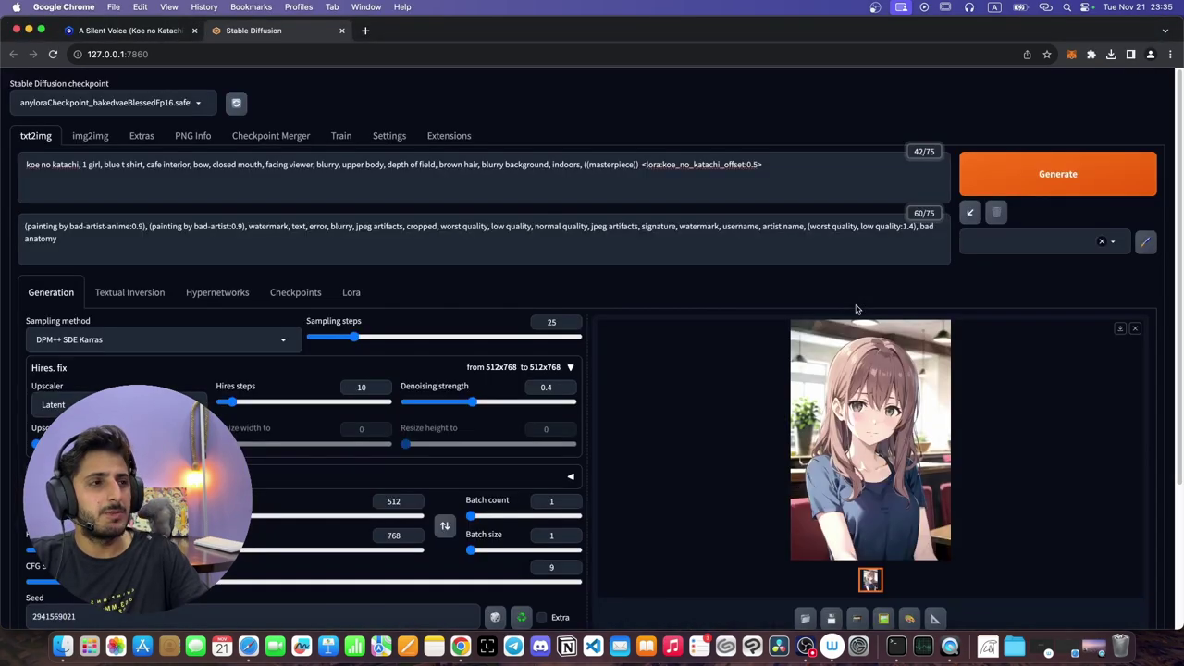
pyautogui.click(893, 418)
pyautogui.click(155, 33)
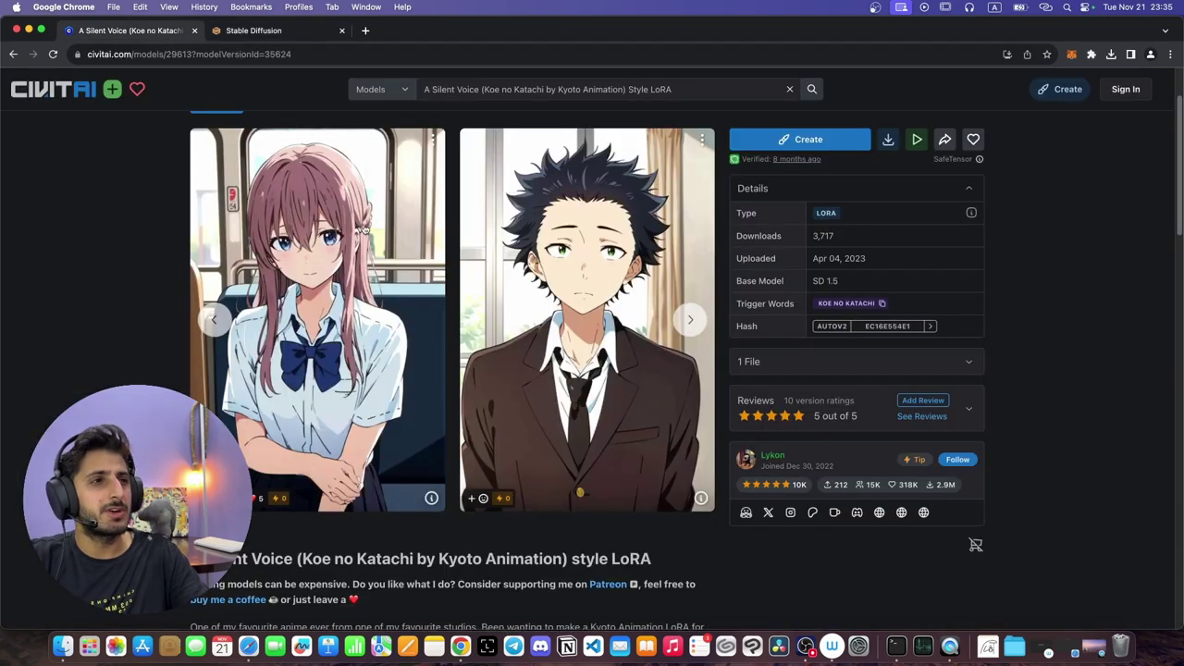
# - Return to the WebUI and load the list of available extensions from the default index URL
pyautogui.click(296, 32)
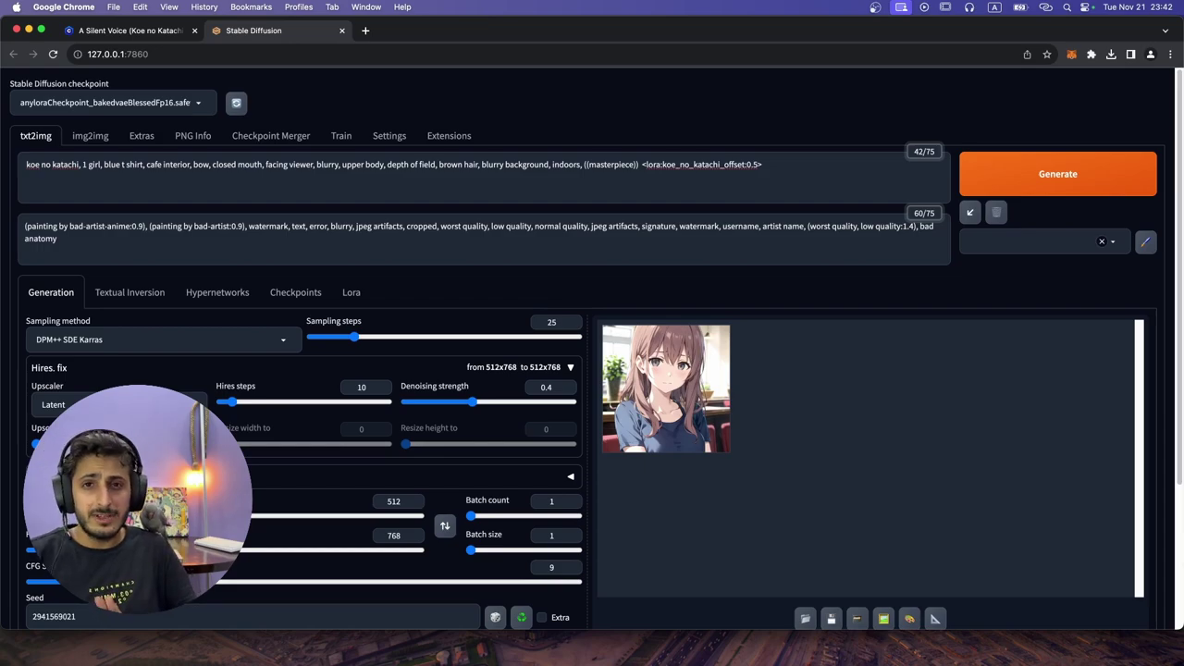
pyautogui.click(441, 138)
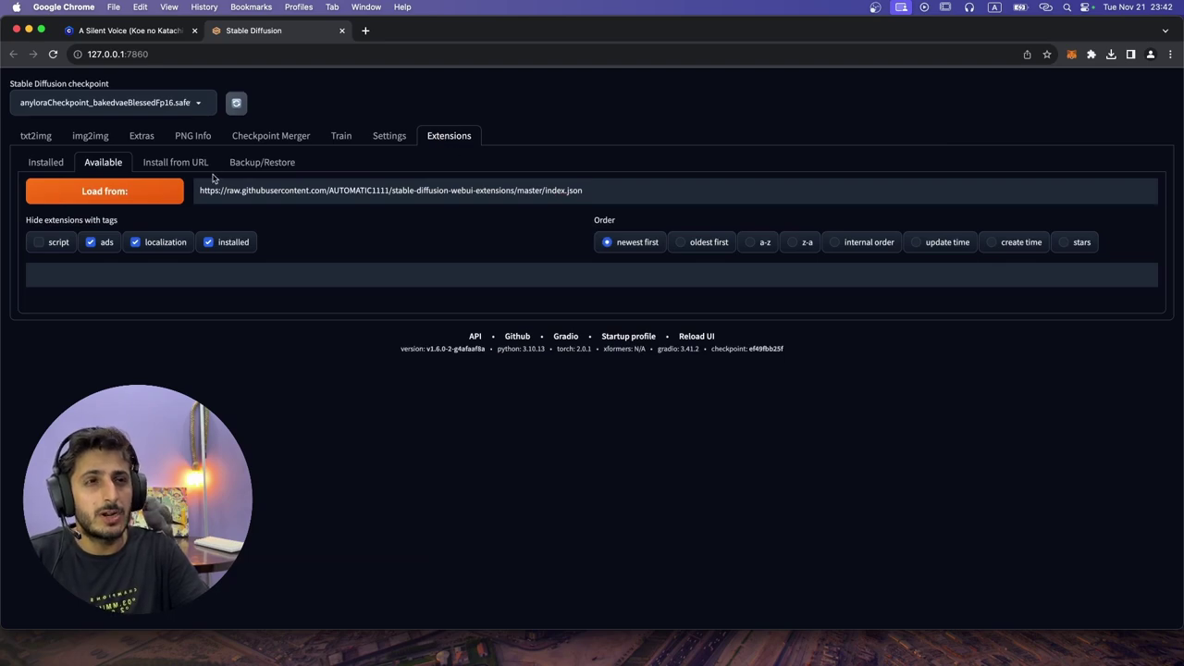
pyautogui.click(37, 163)
pyautogui.click(103, 163)
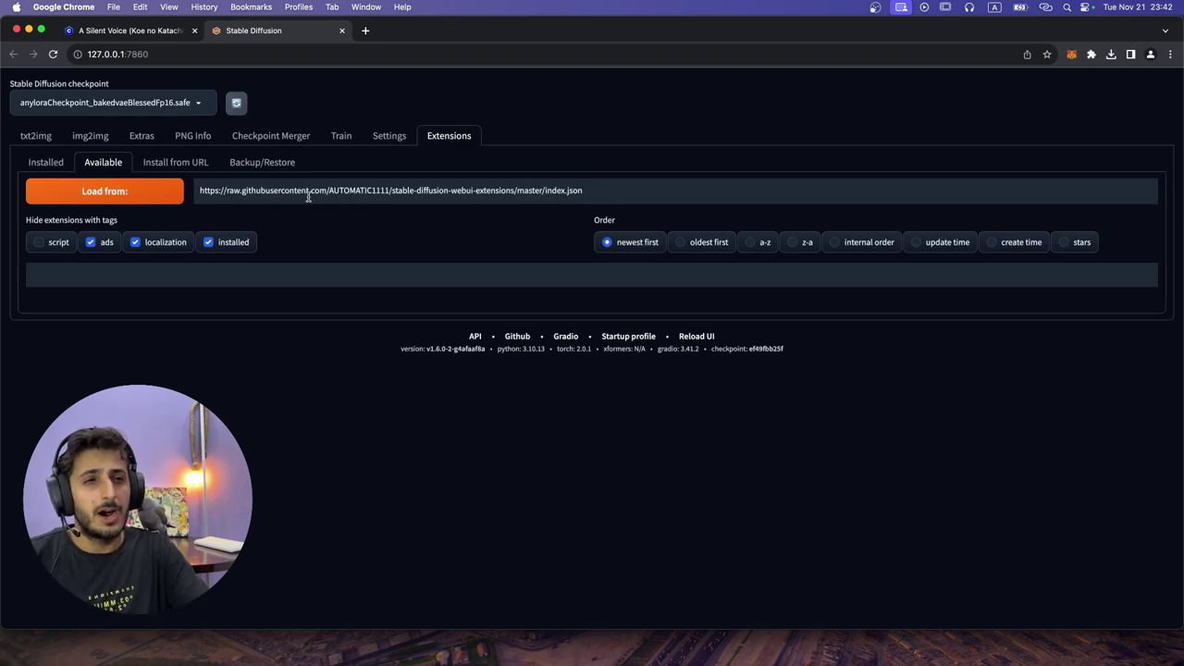
pyautogui.click(157, 193)
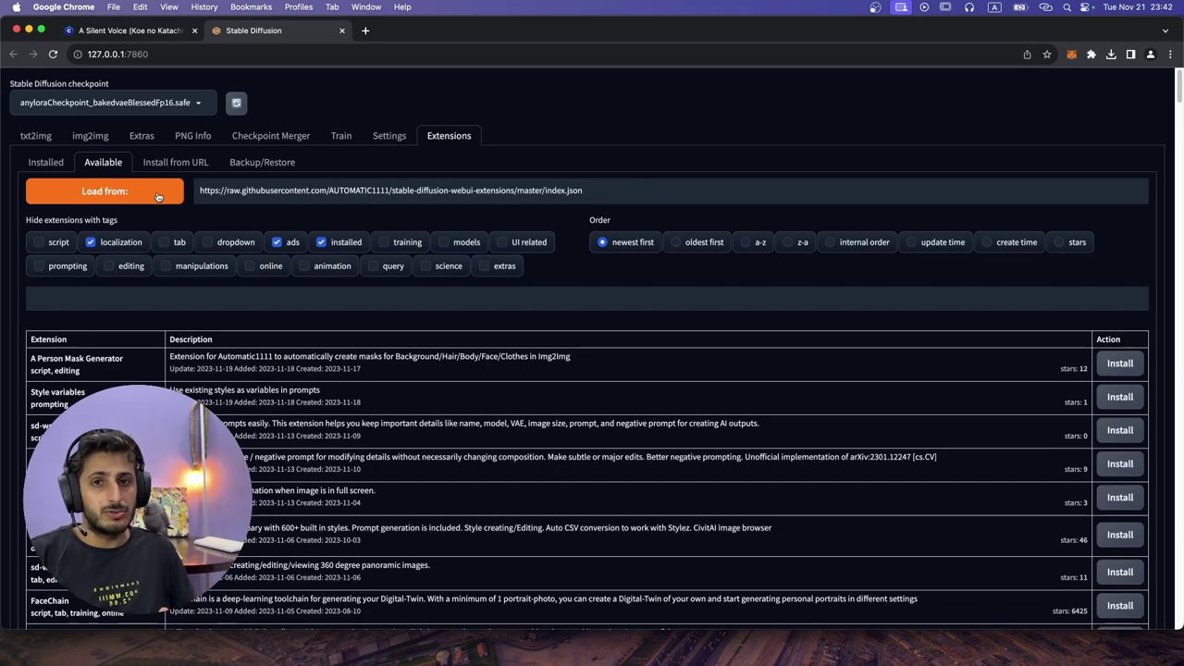
# - Search the available extensions for "controlnet" and install the sd-webui-controlnet extension
pyautogui.click(258, 307)
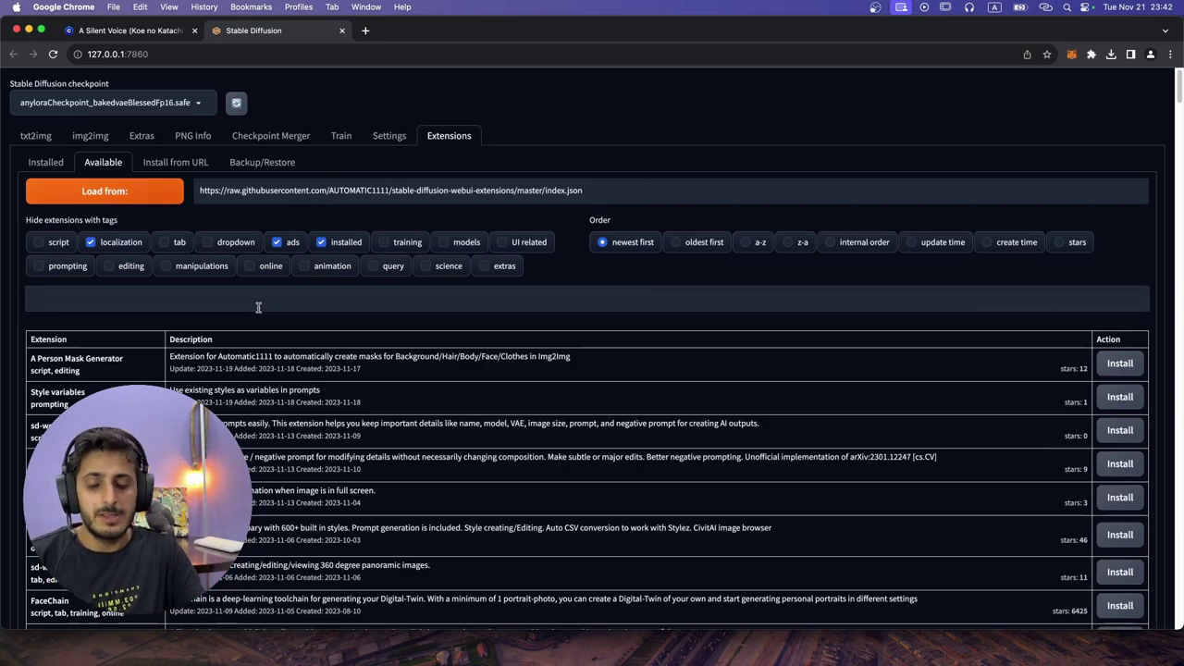
pyautogui.write('contr')
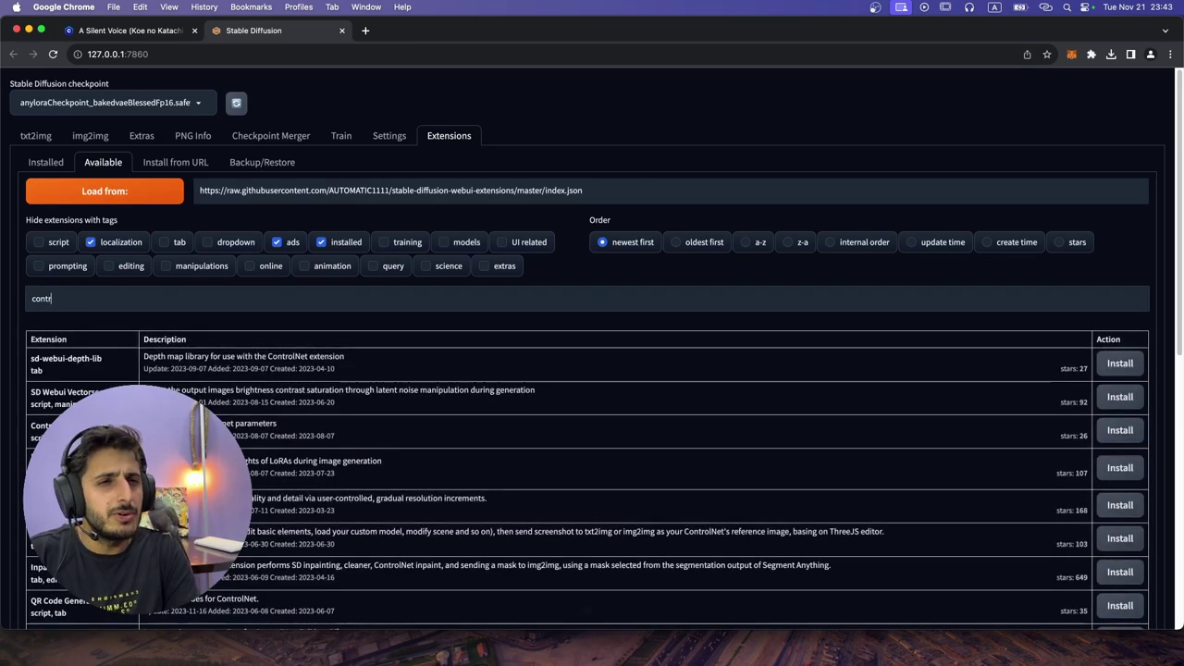
pyautogui.write('ol')
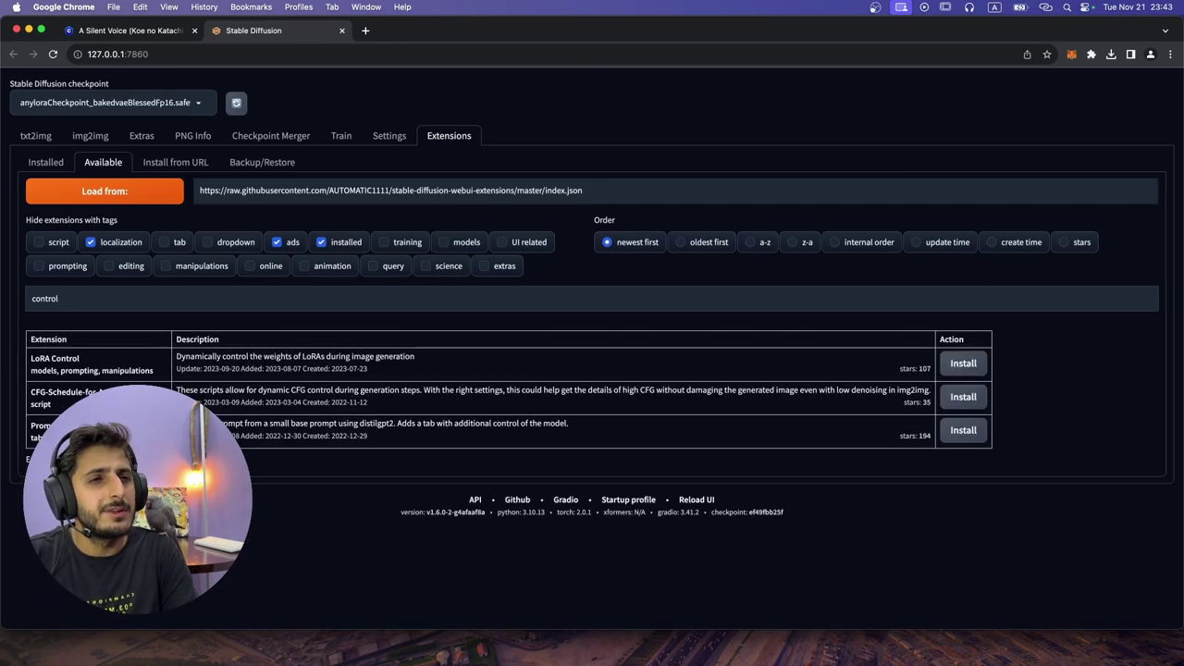
pyautogui.write('net')
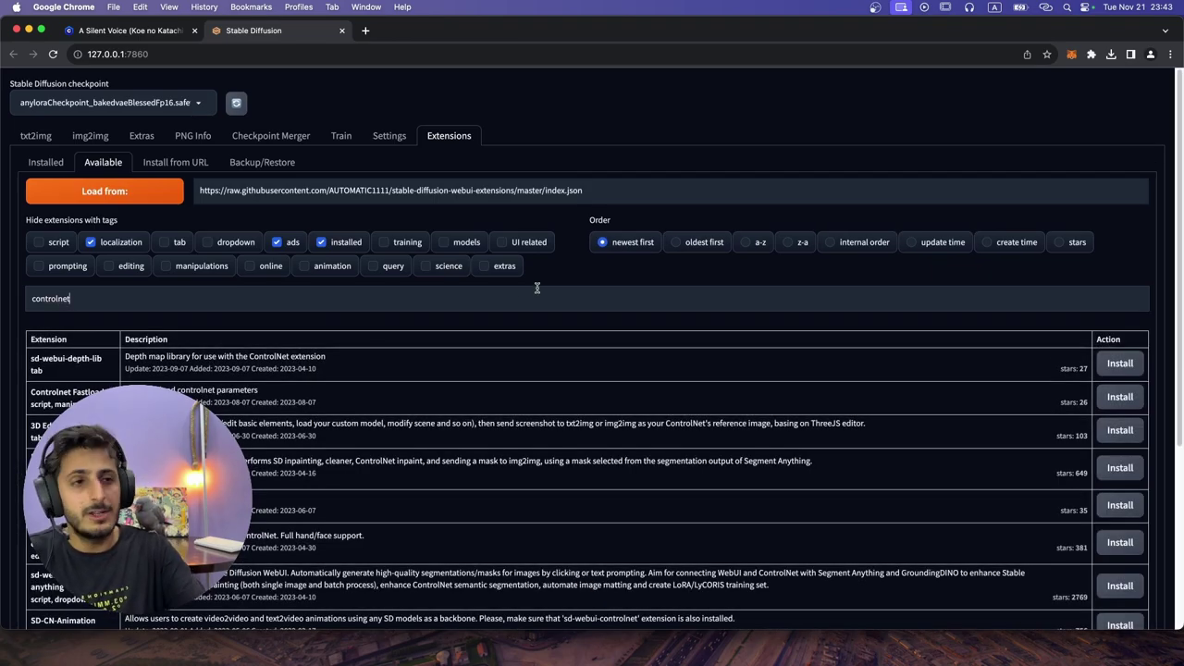
pyautogui.scroll(-5, 553, 292)
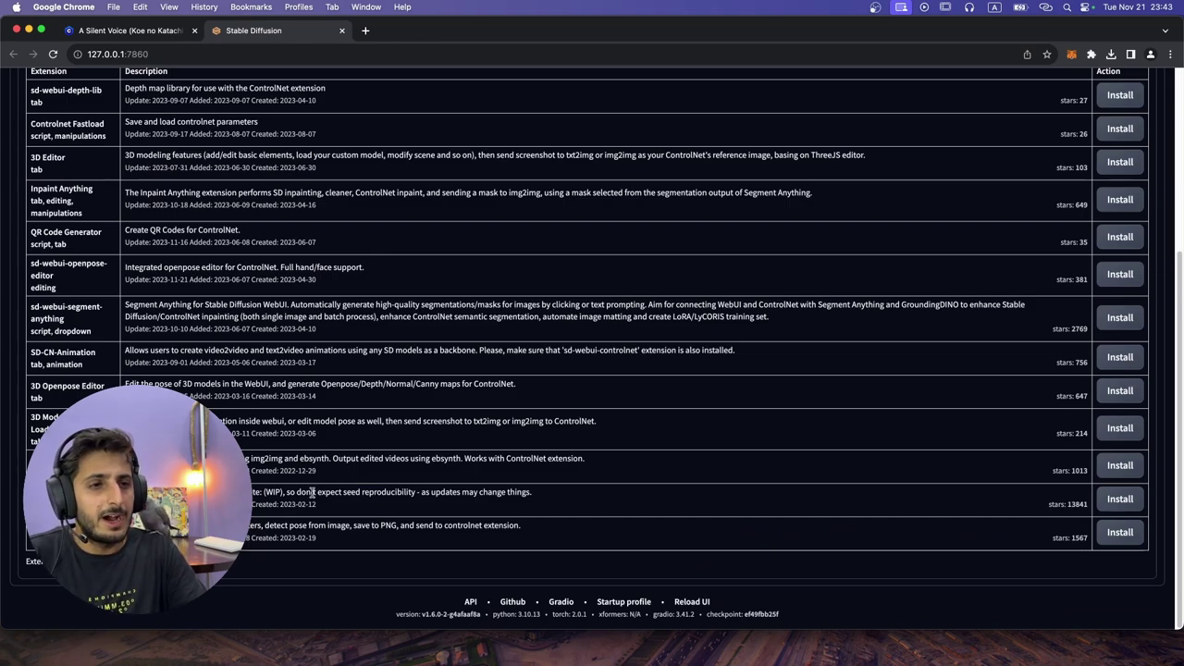
pyautogui.click(1129, 500)
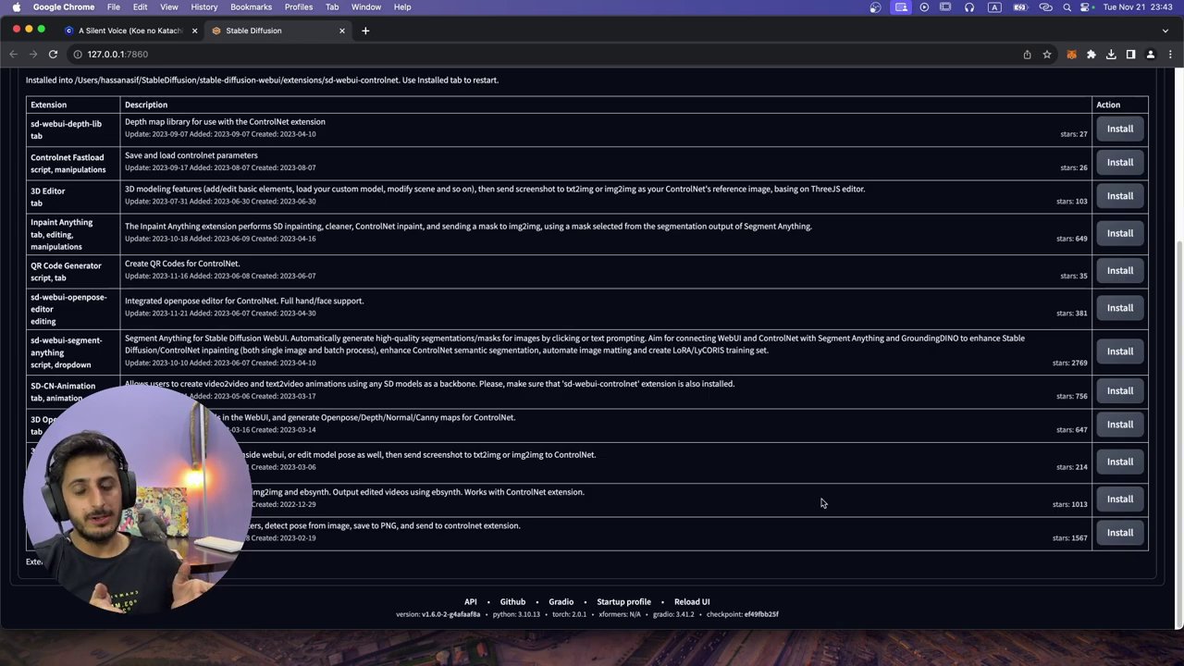
pyautogui.scroll(3, 467, 466)
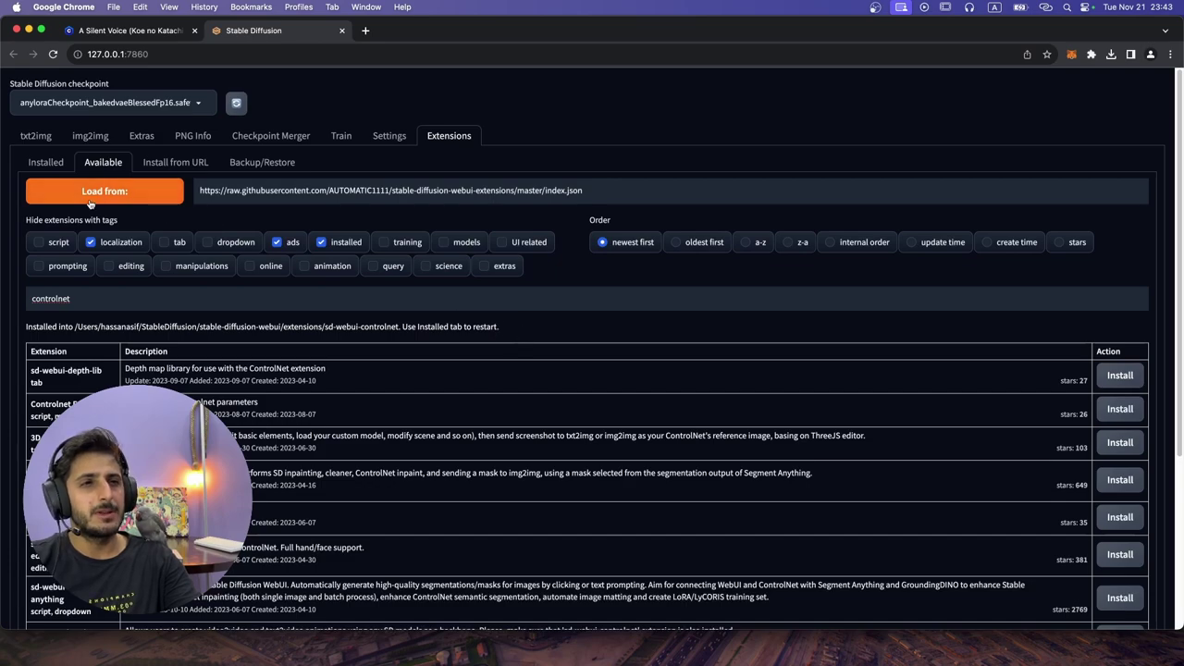
# - Keep sd-webui-controlnet enabled in the installed extensions, apply and restart the UI, then minimize the Terminal window
pyautogui.click(47, 163)
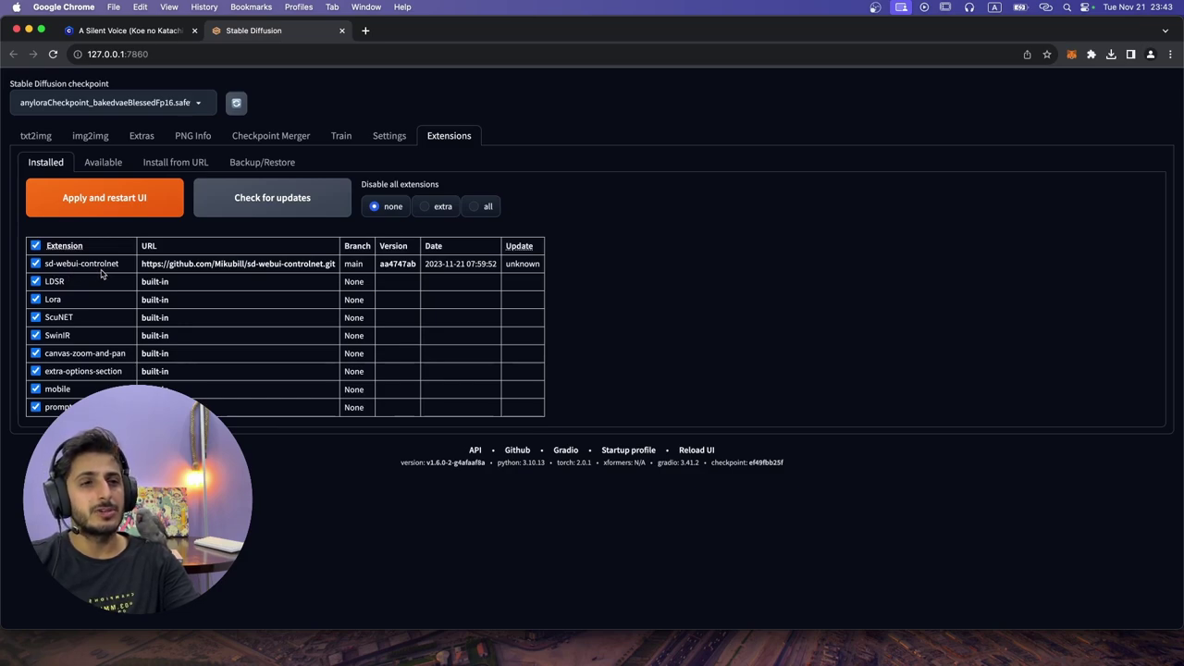
pyautogui.click(36, 264)
pyautogui.click(36, 264)
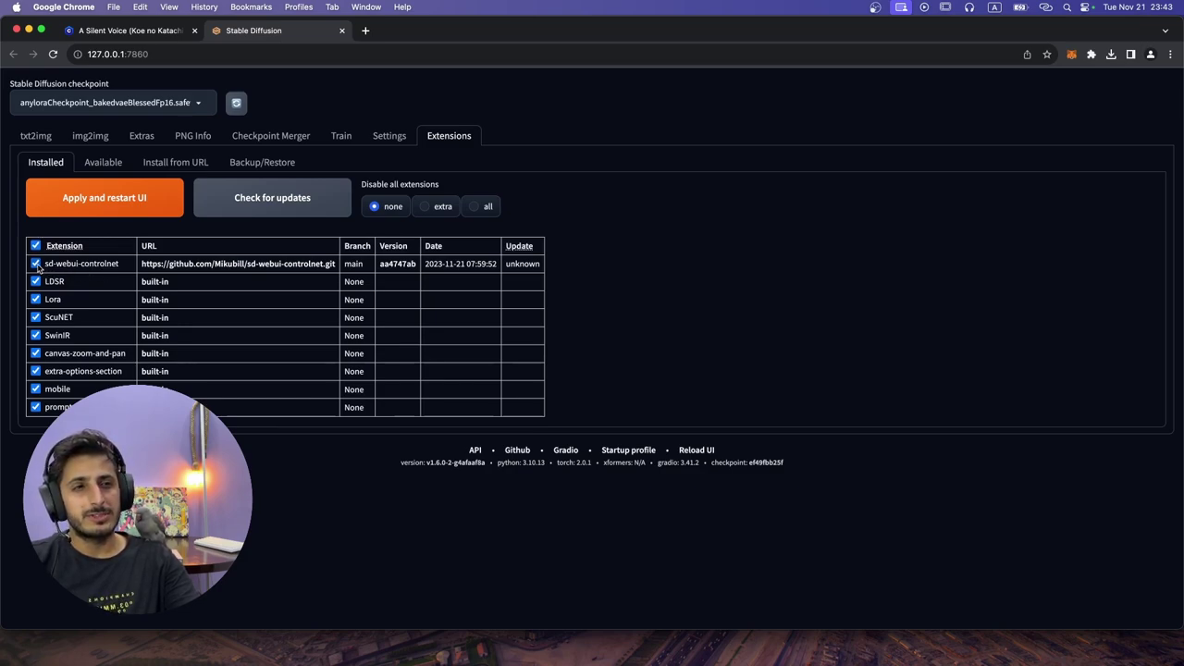
pyautogui.click(95, 209)
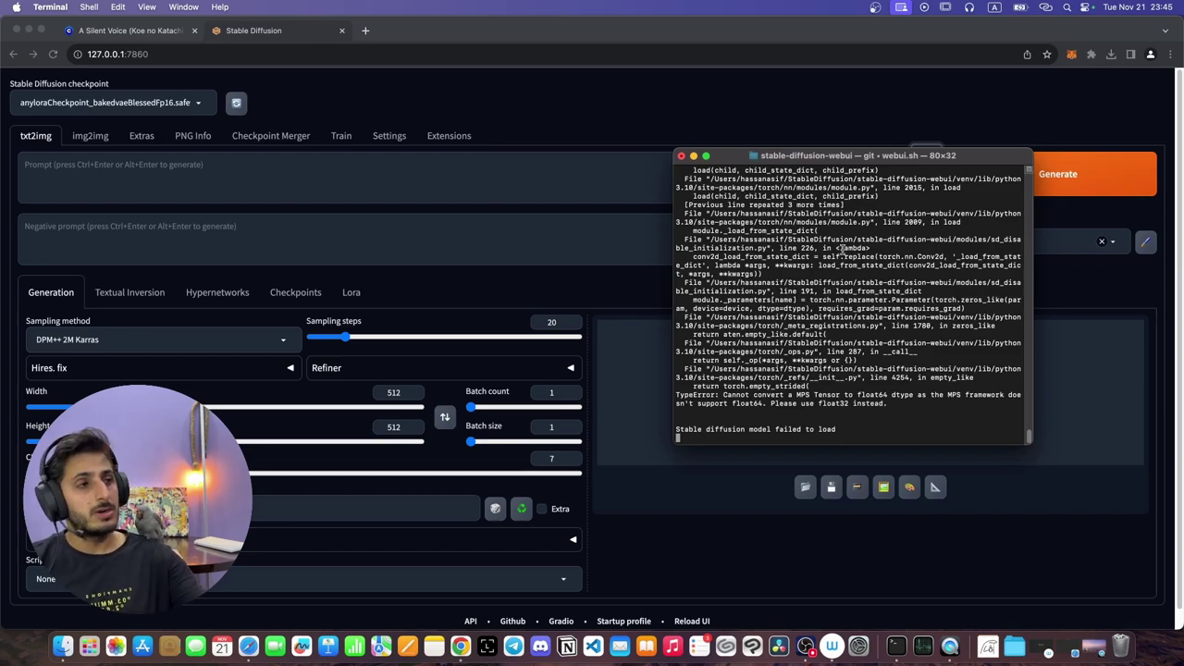
pyautogui.click(693, 155)
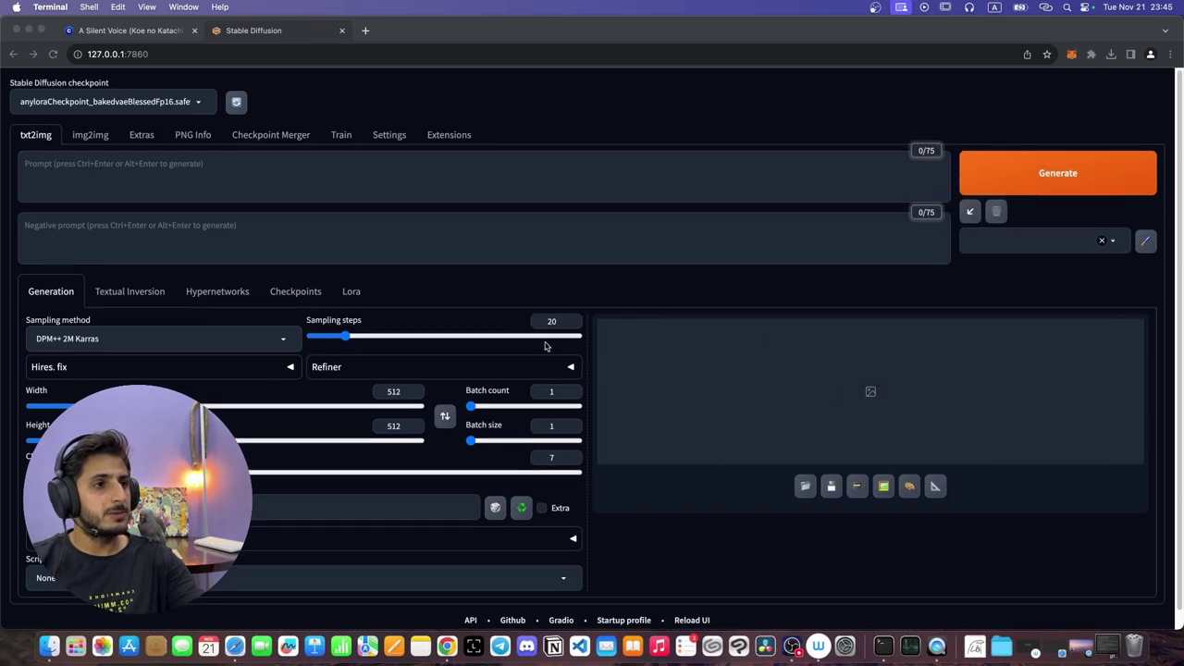
# - Expand the ControlNet section of txt2img and look over its image, control type, preprocessor and model options
pyautogui.scroll(-1, 583, 457)
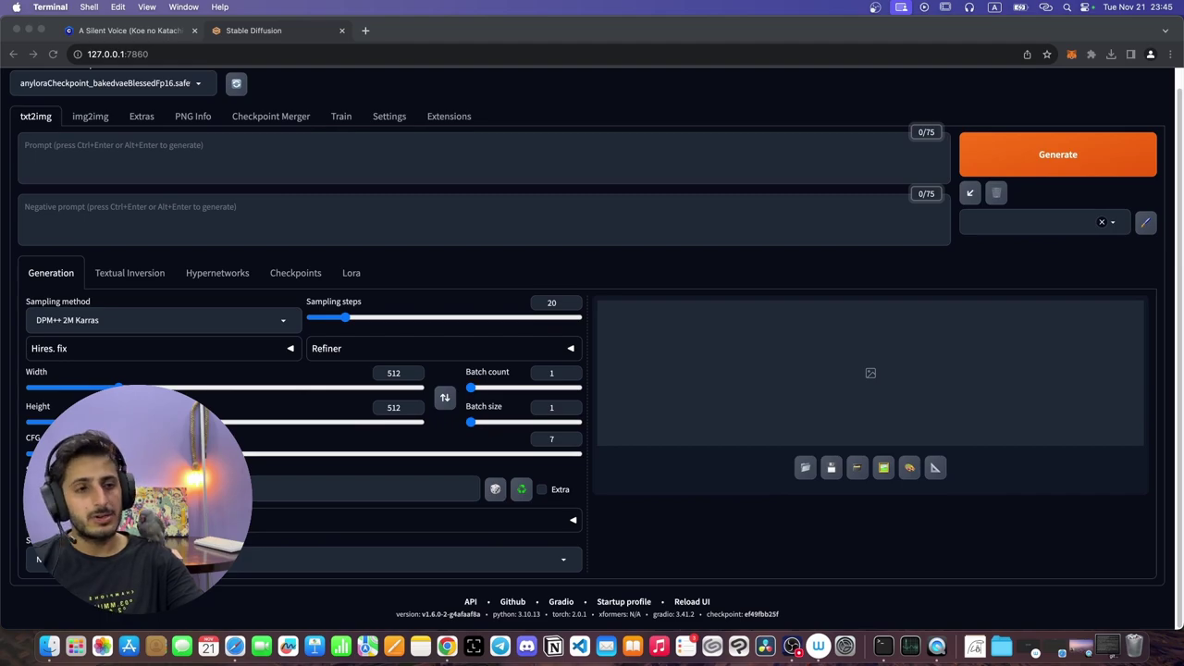
pyautogui.click(526, 530)
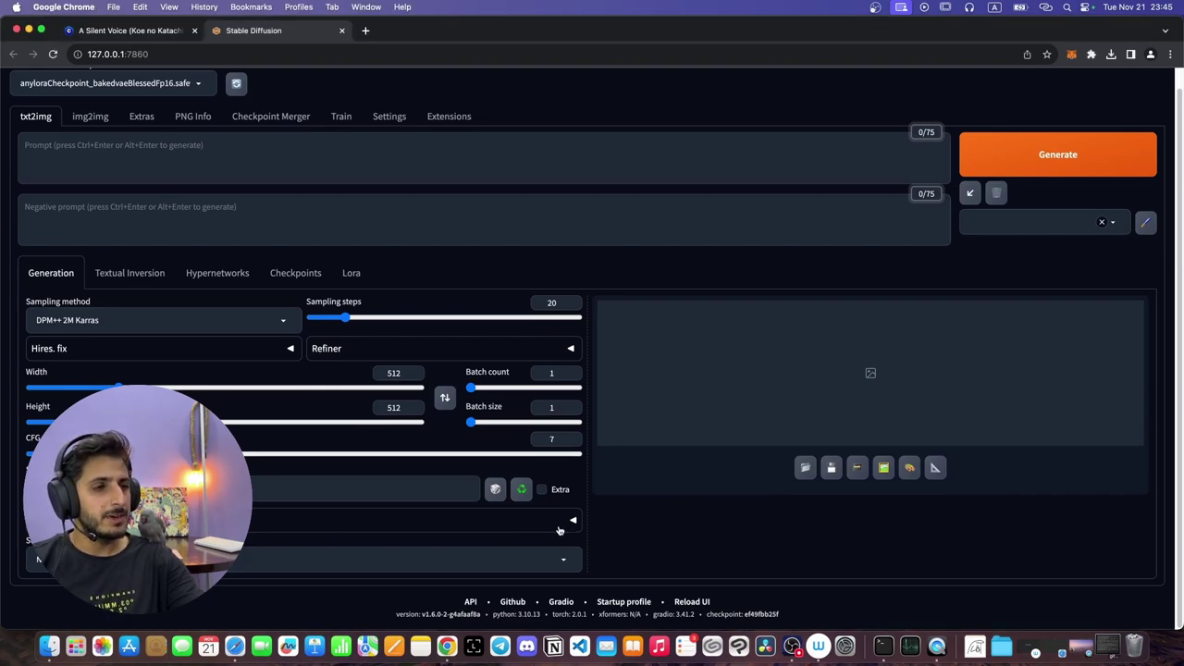
pyautogui.click(559, 530)
pyautogui.scroll(-6, 561, 425)
pyautogui.scroll(4, 561, 426)
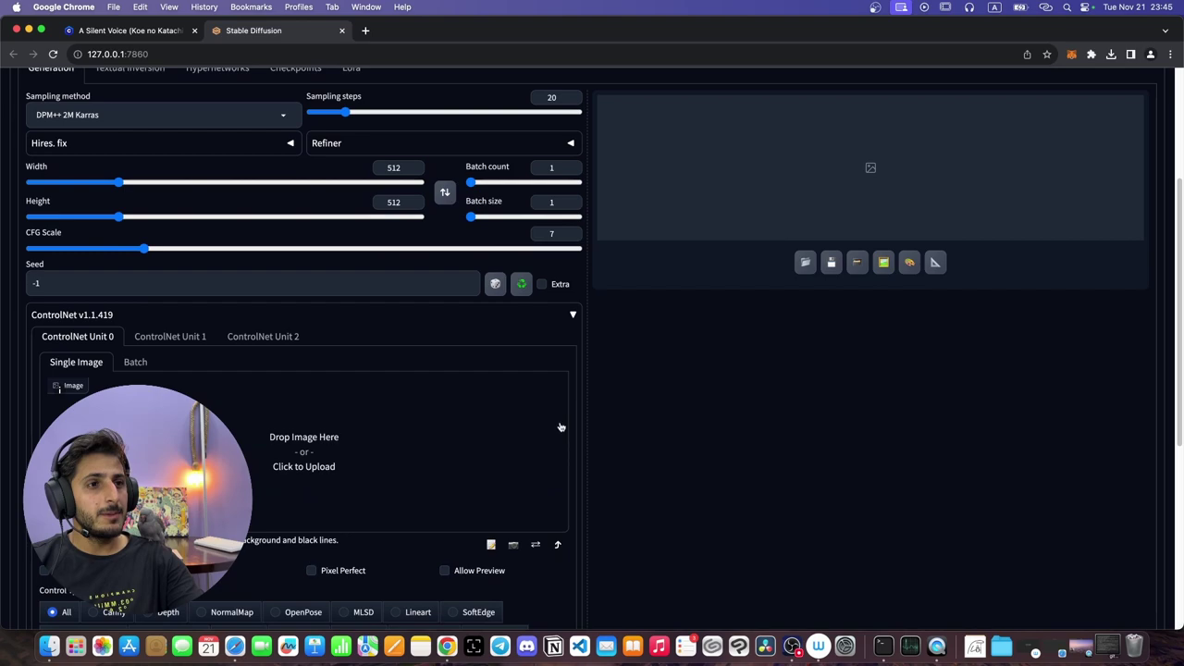
pyautogui.scroll(-1, 561, 427)
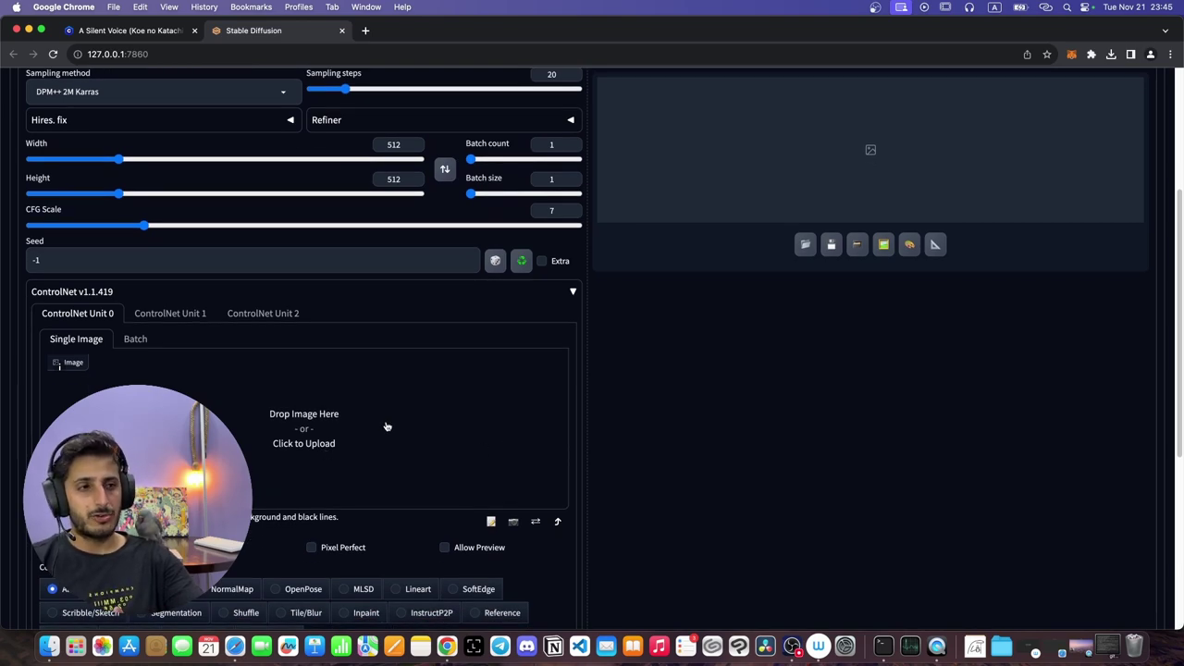
pyautogui.scroll(-5, 385, 423)
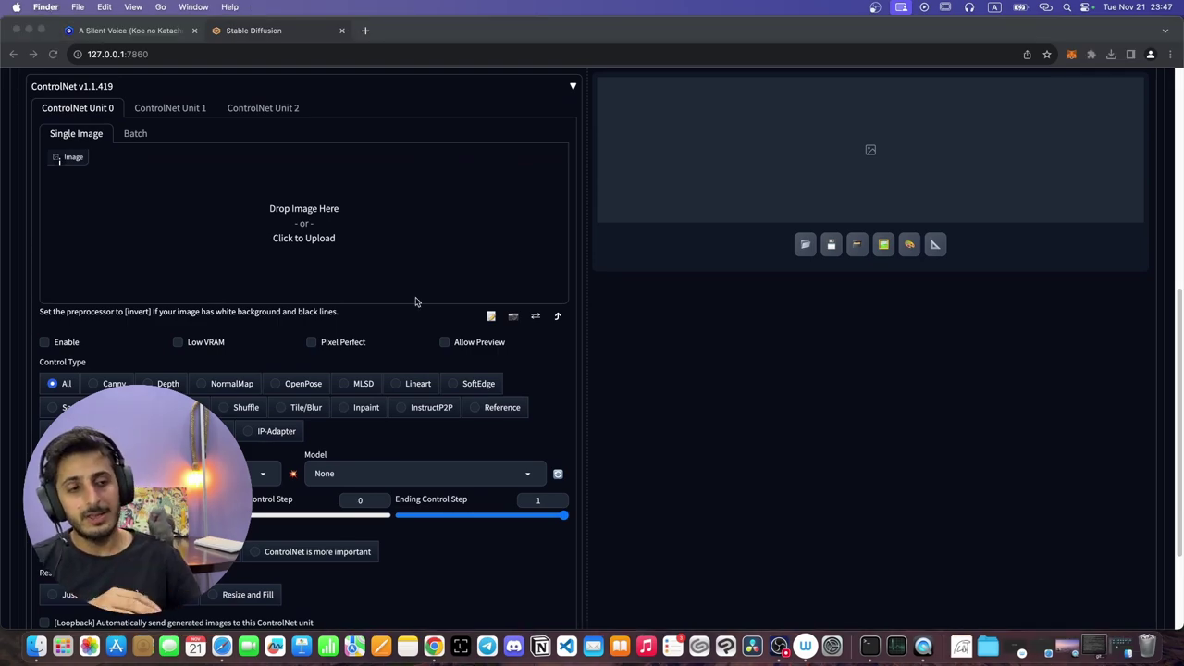
# - Switch to Finder and place control_v11p_sd15_scribble.pth in the models folder of the sd-webui-controlnet extension
pyautogui.click(37, 645)
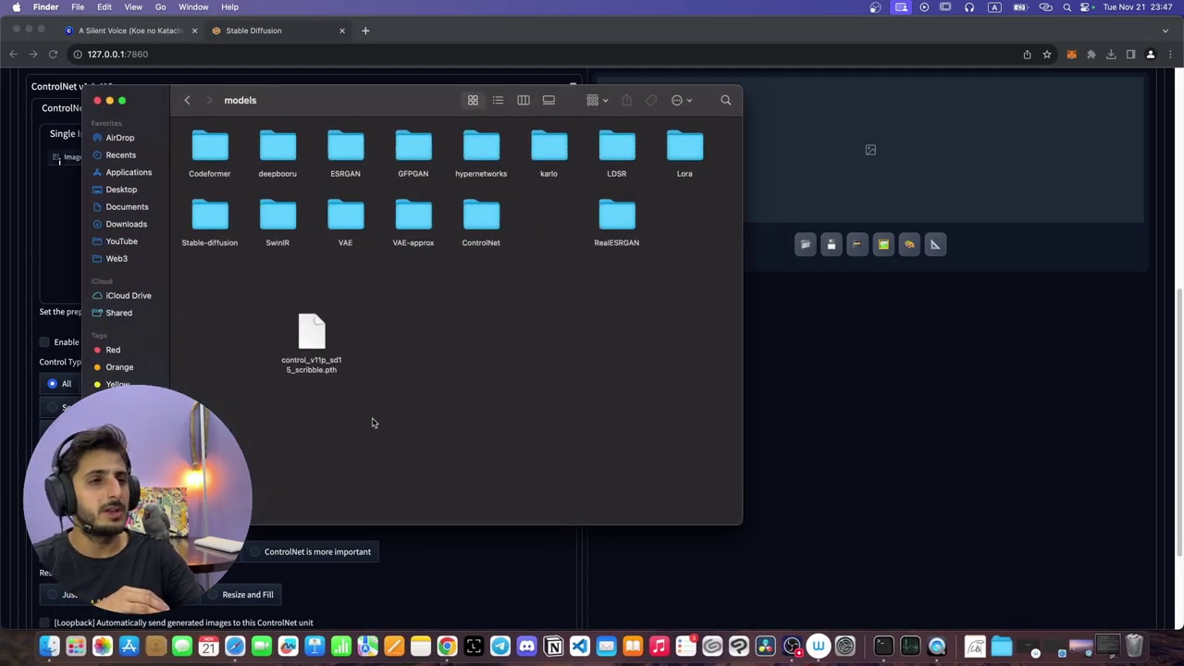
pyautogui.moveTo(400, 423); pyautogui.dragTo(235, 305)
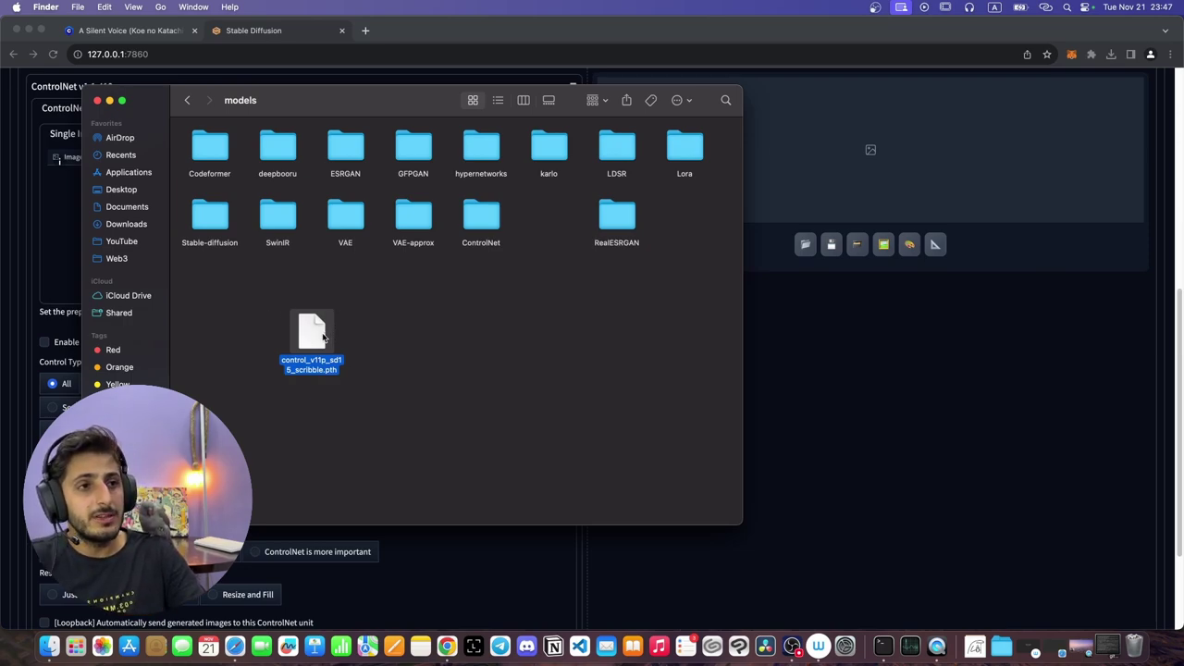
pyautogui.moveTo(319, 341); pyautogui.dragTo(490, 241)
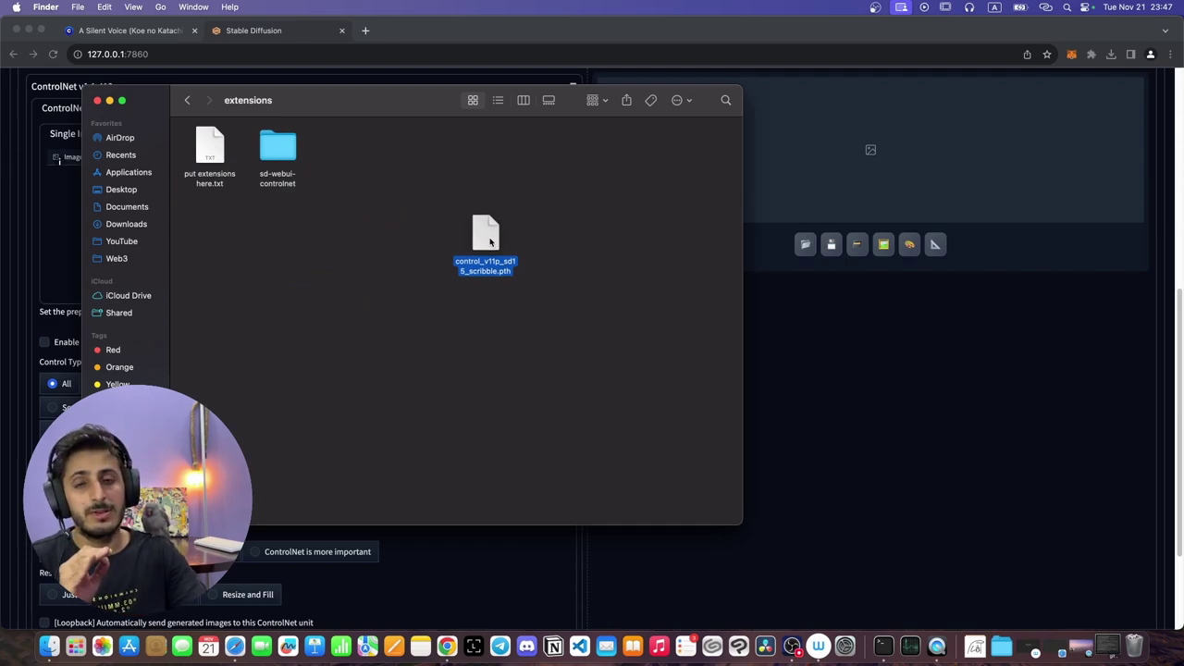
pyautogui.moveTo(490, 240); pyautogui.dragTo(342, 166)
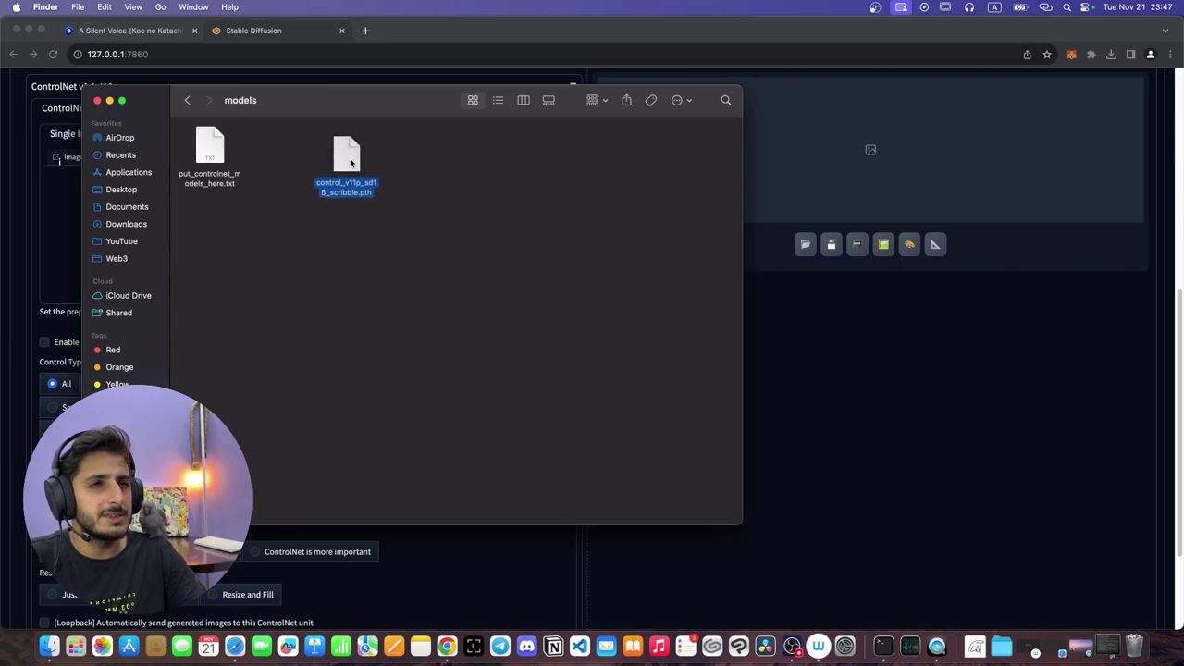
pyautogui.click(417, 268)
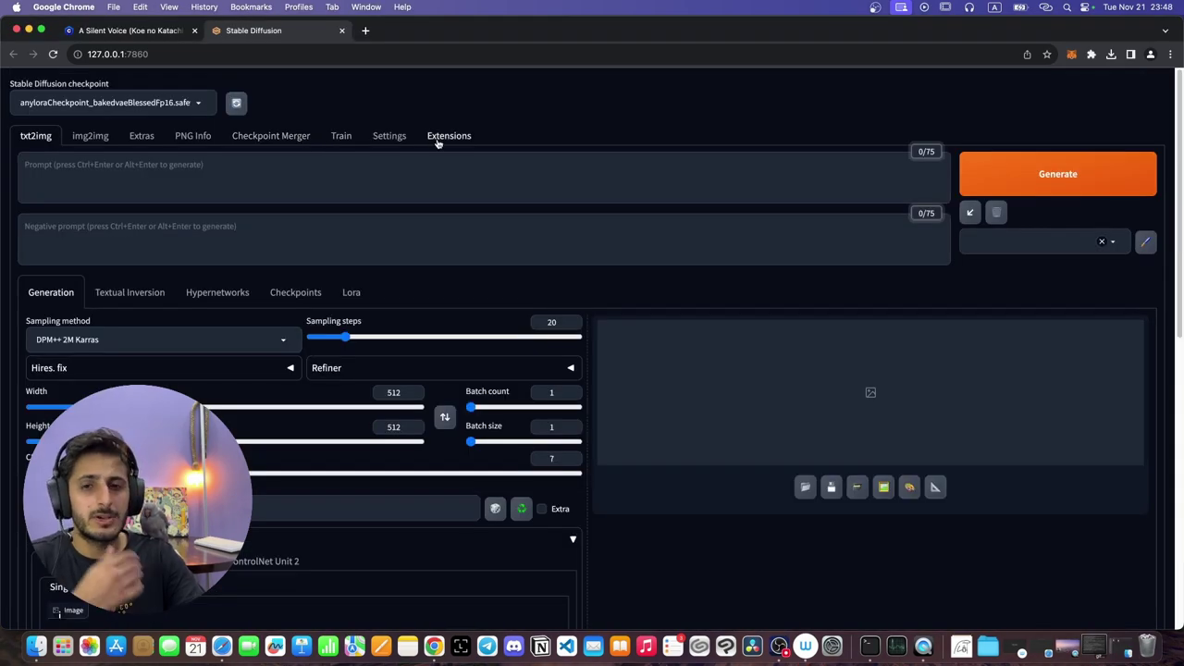
# - Apply and restart the UI from the WebUI's installed extensions and check the reload in Terminal
pyautogui.click(438, 139)
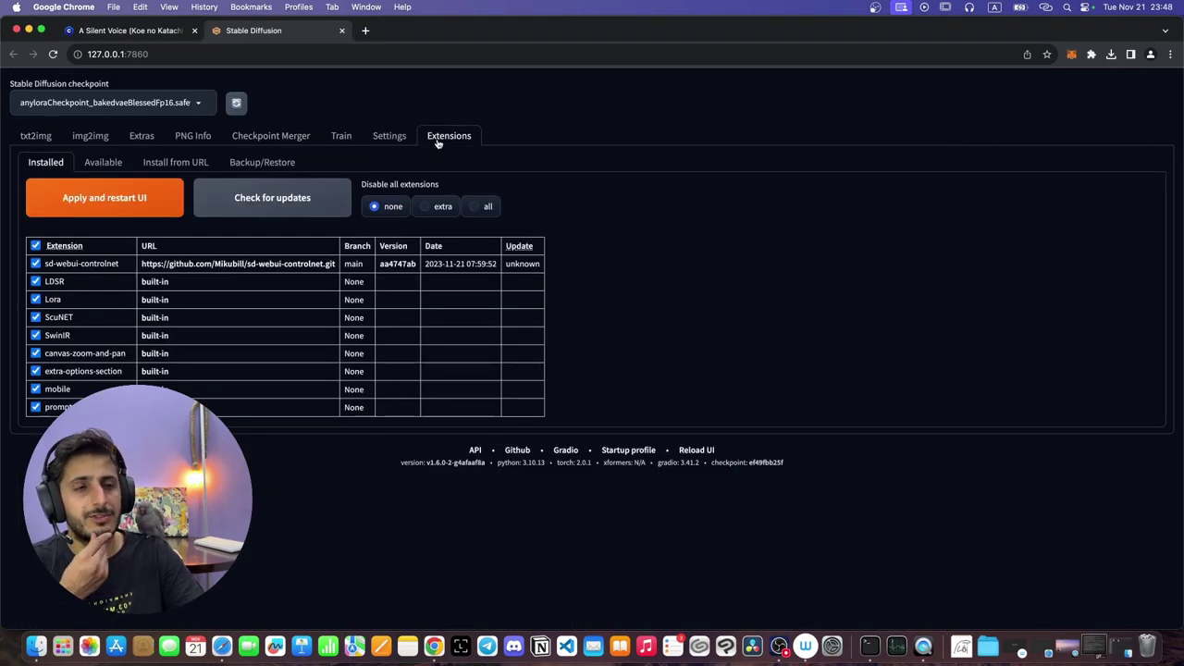
pyautogui.click(102, 208)
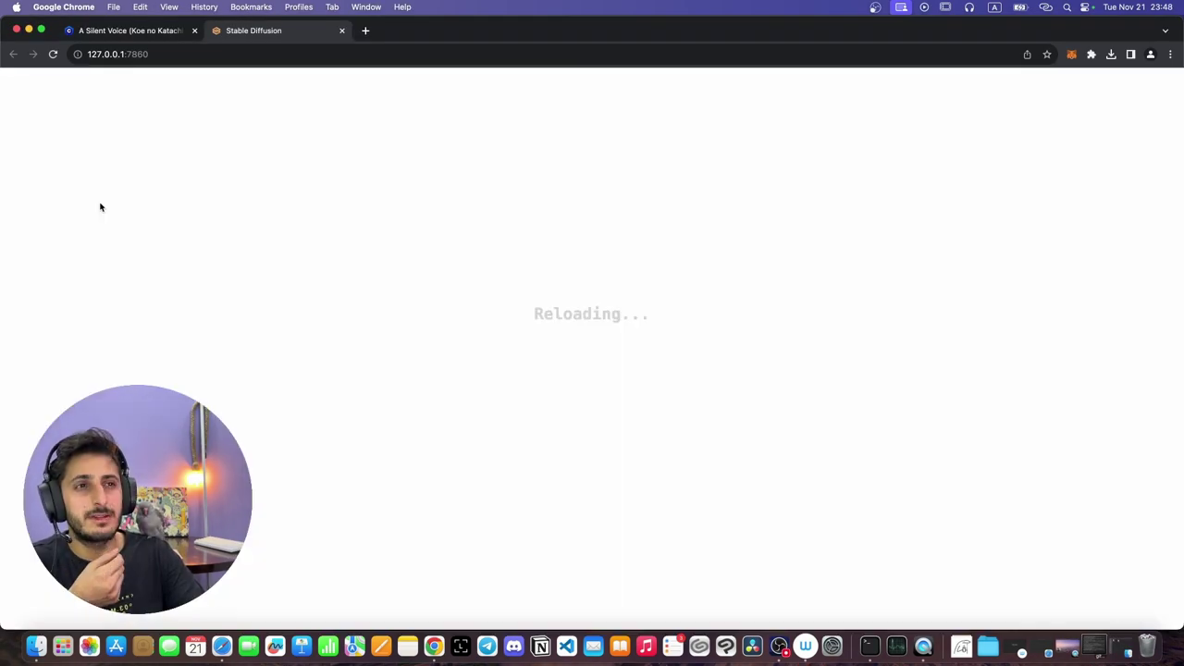
pyautogui.click(870, 645)
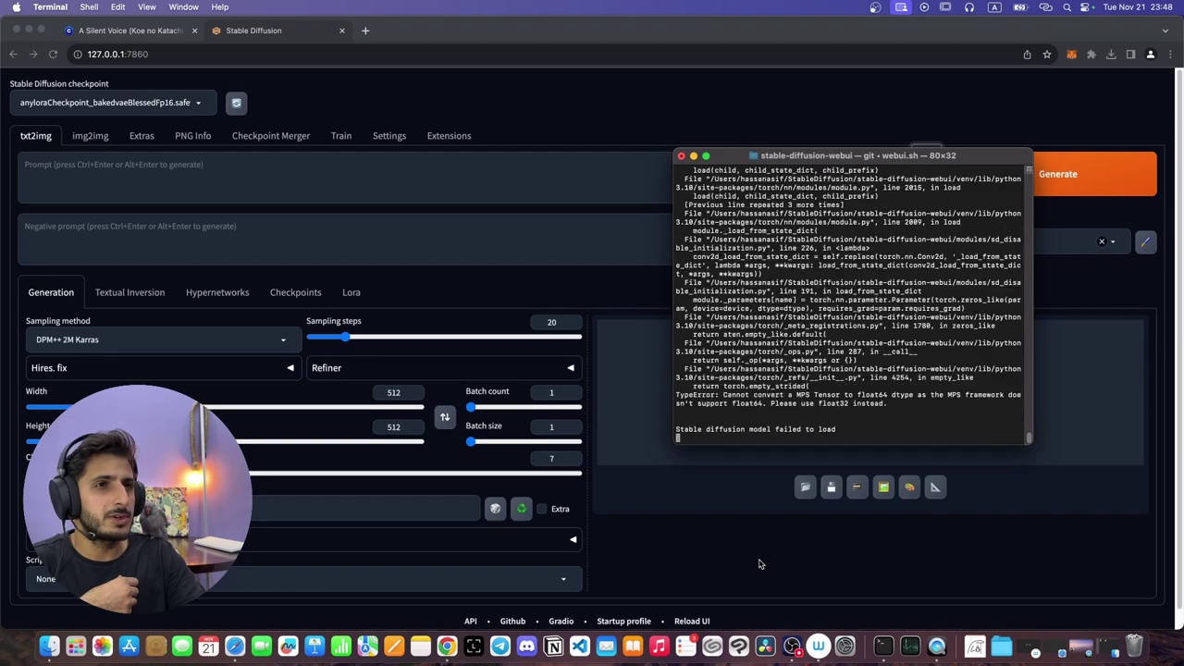
pyautogui.click(760, 561)
# - Expand the ControlNet section and set its model to control_v11p_sd15_scribble [d4ba51ff]
pyautogui.scroll(-1, 610, 482)
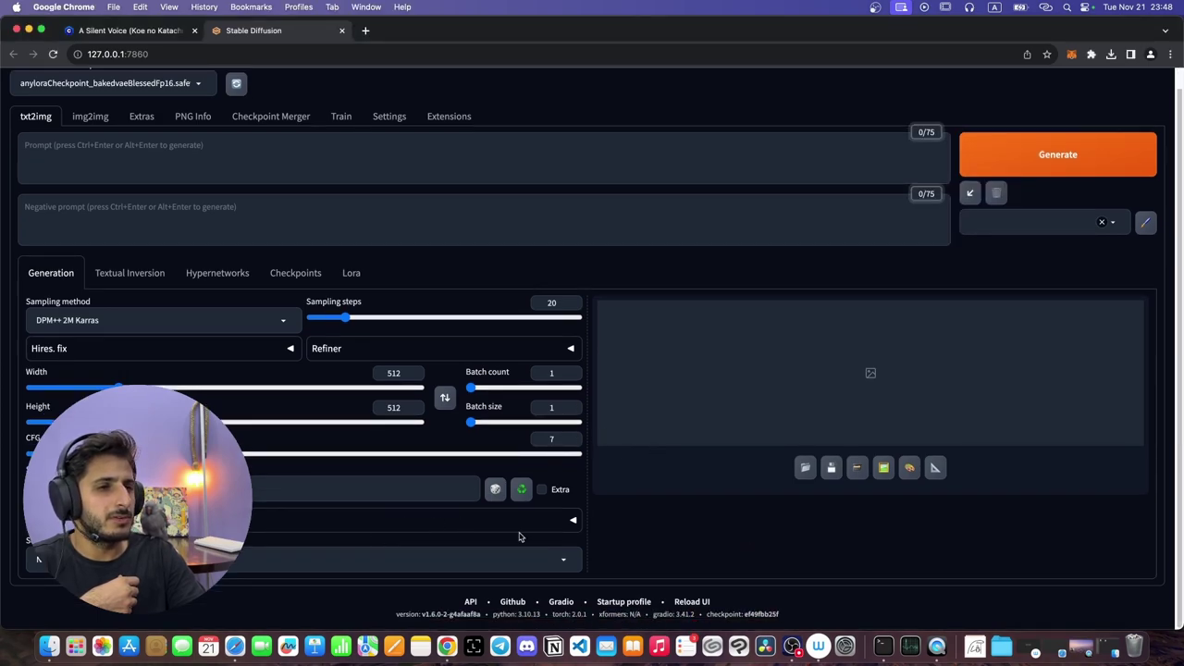
pyautogui.click(571, 522)
pyautogui.scroll(-10, 629, 475)
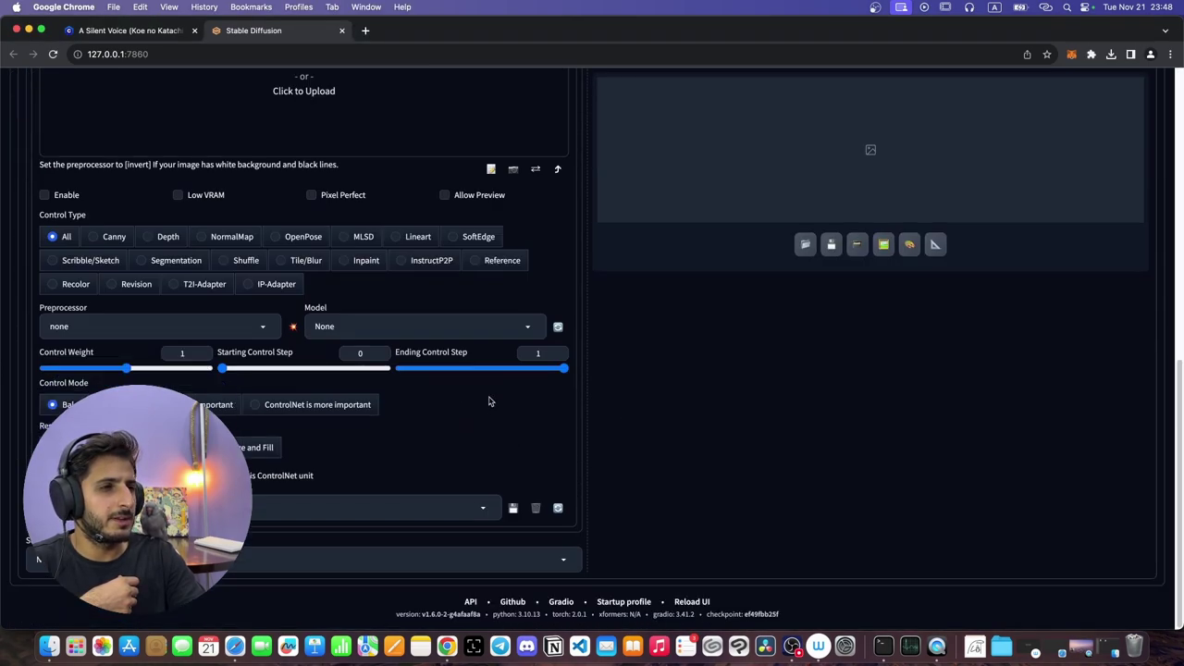
pyautogui.scroll(2, 435, 426)
pyautogui.click(392, 431)
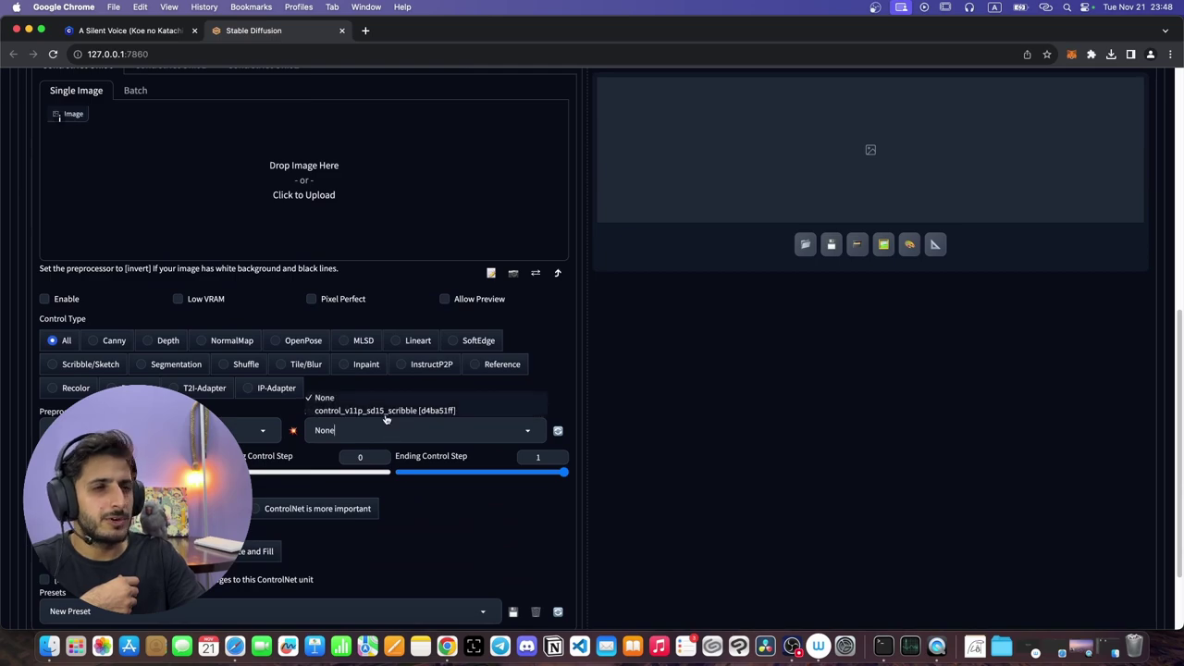
pyautogui.click(369, 412)
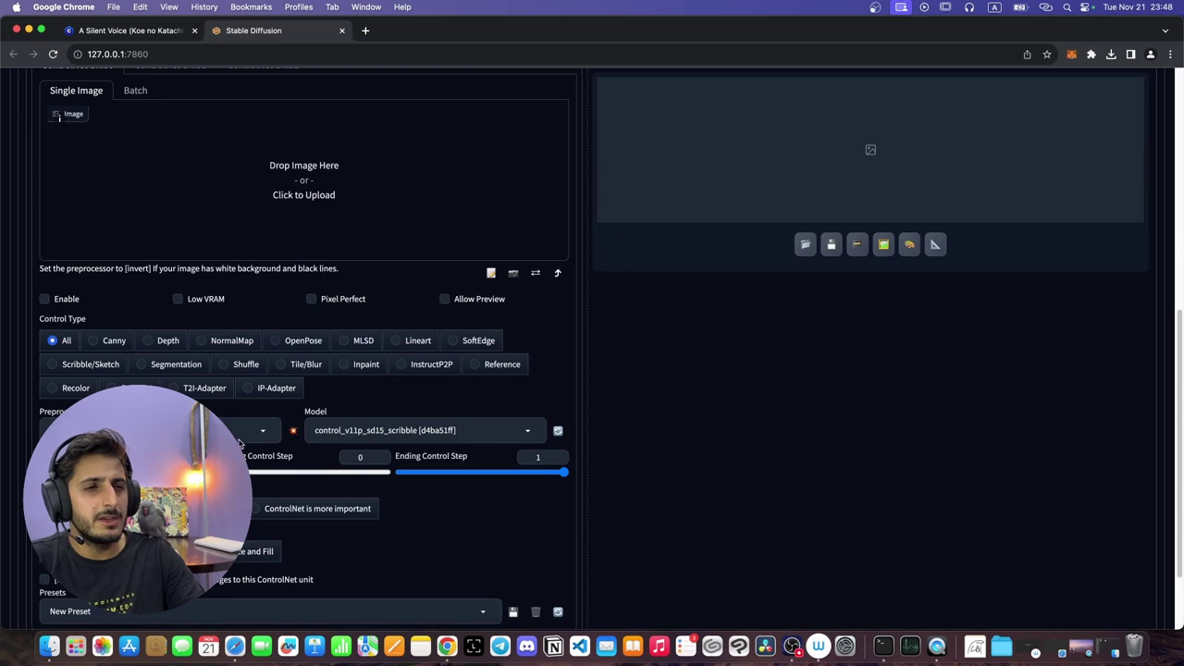
# - Set the ControlNet preprocessor to scribble_xdog and the control type to Scribble/Sketch
pyautogui.click(265, 433)
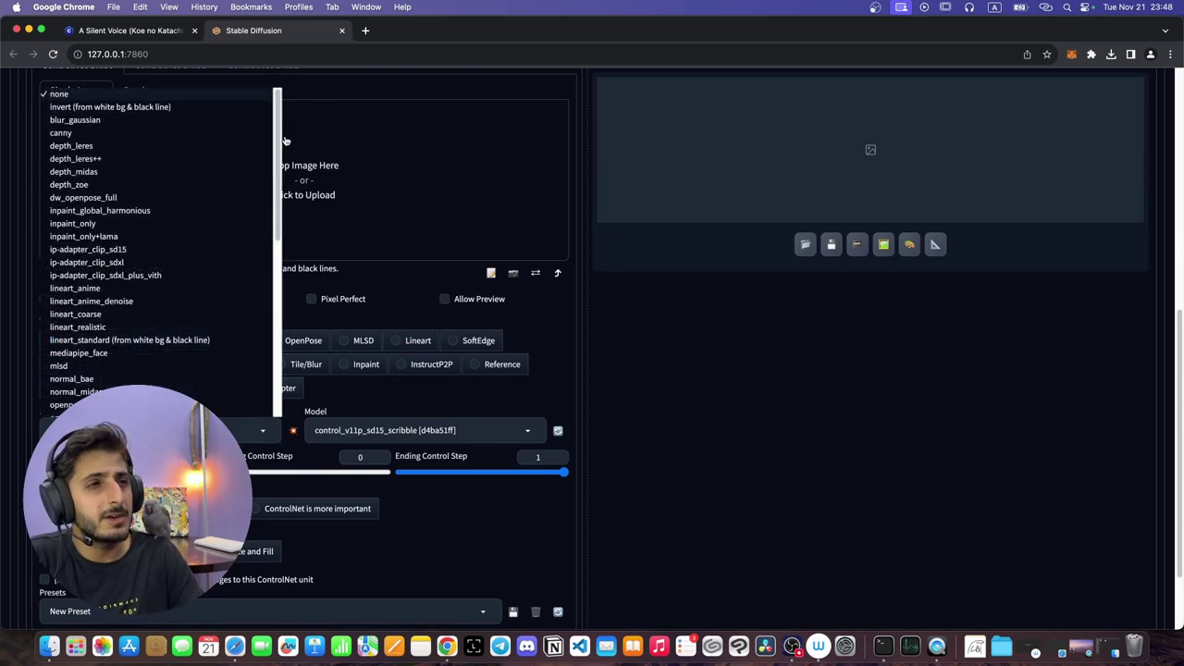
pyautogui.scroll(-1, 279, 146)
pyautogui.moveTo(280, 146); pyautogui.dragTo(263, 316)
pyautogui.scroll(2, 90, 333)
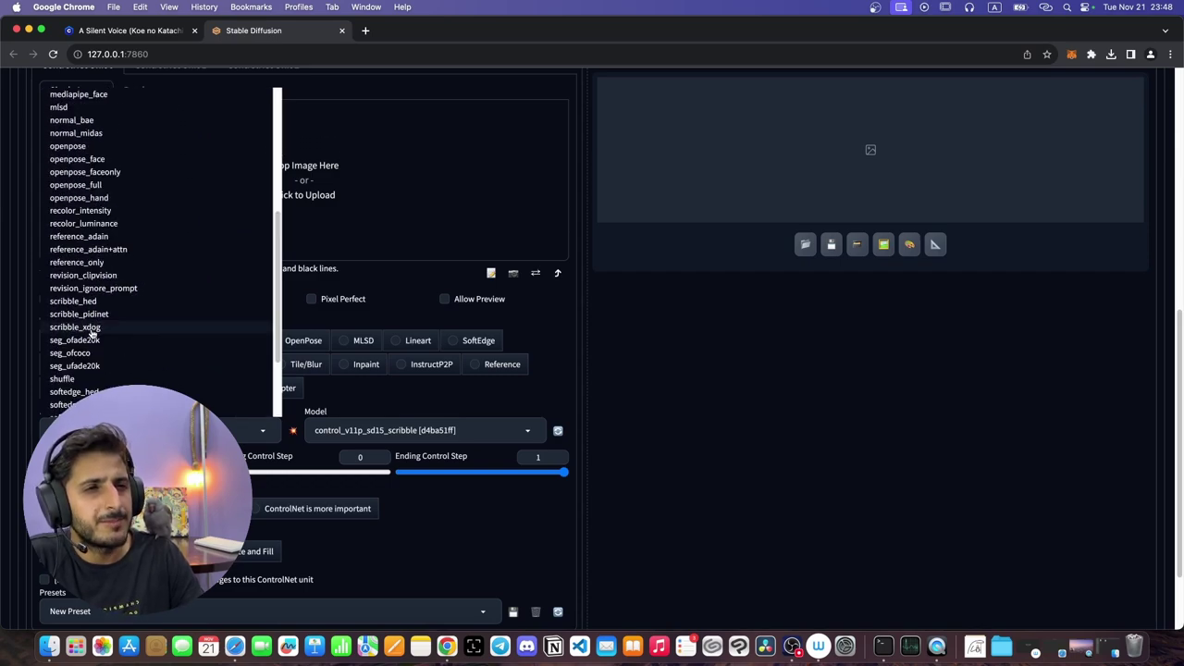
pyautogui.click(92, 329)
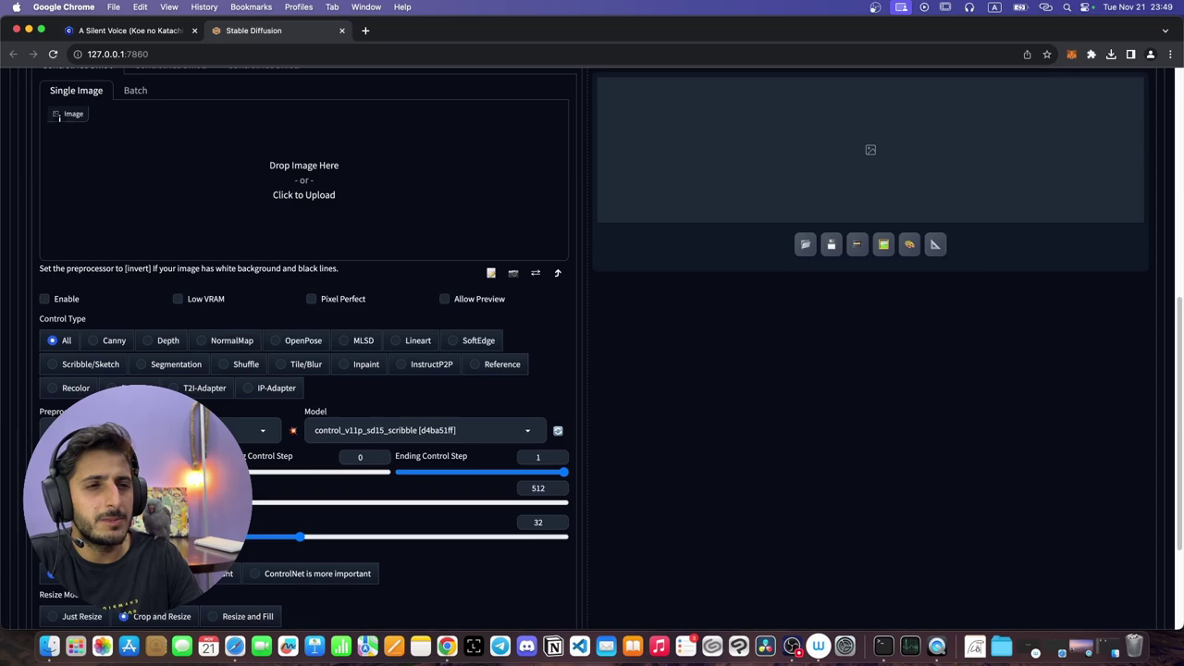
pyautogui.scroll(-3, 684, 362)
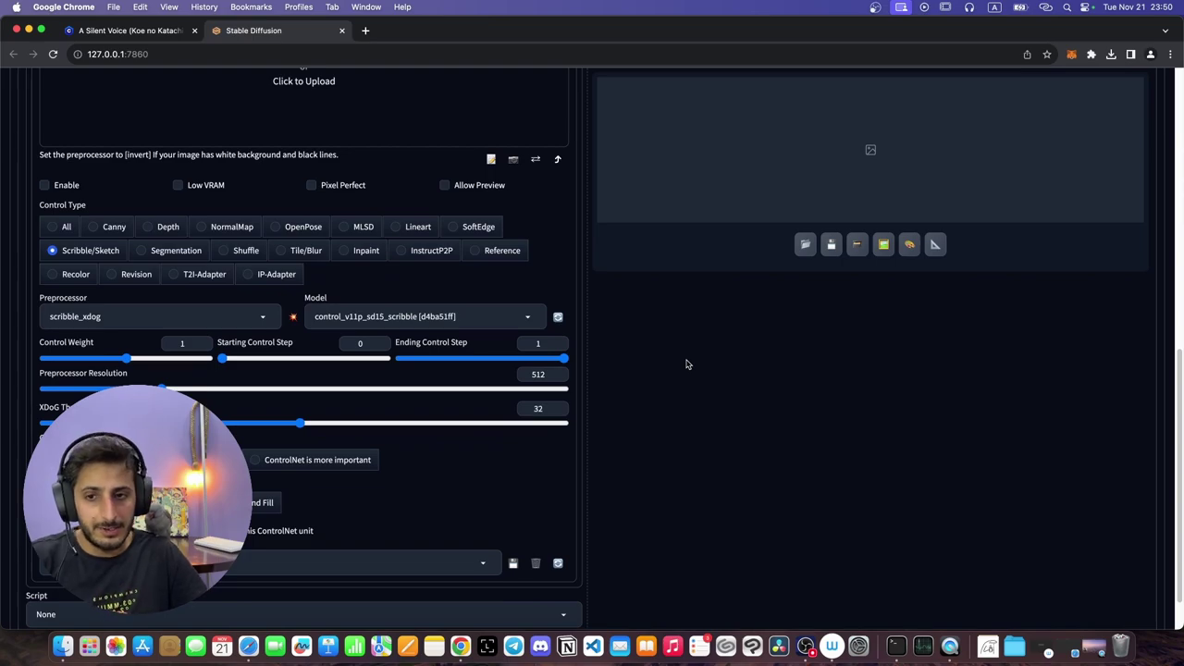
pyautogui.scroll(8, 694, 383)
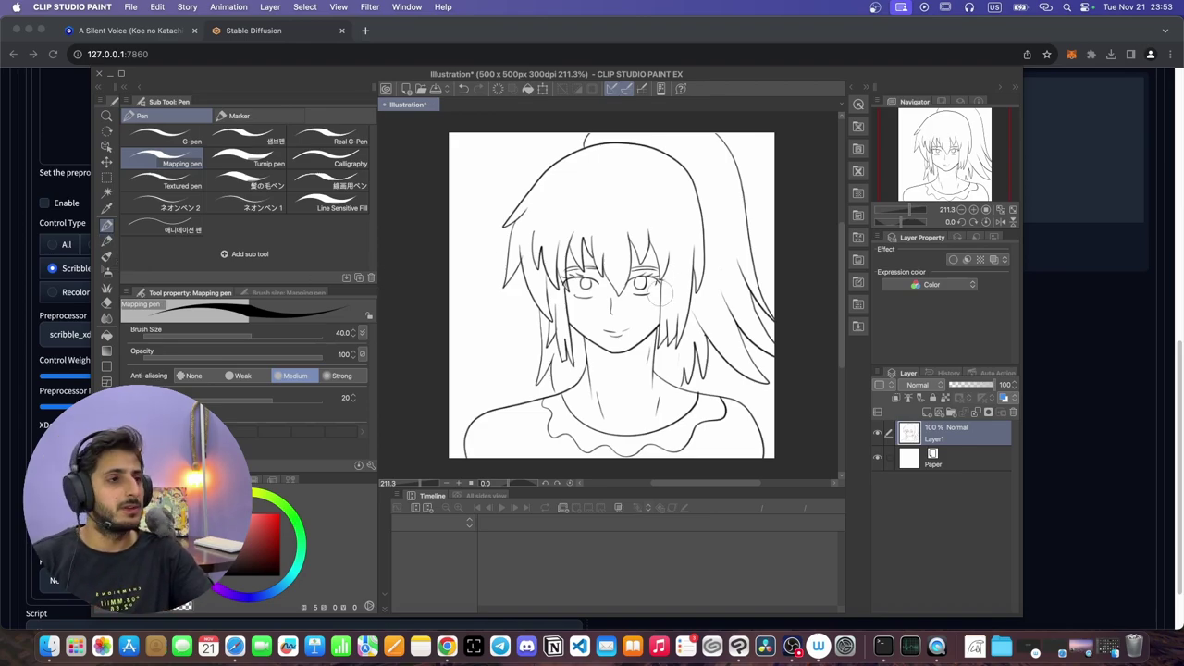
# - Switch to Clip Studio Paint and export the line drawing of the long-haired character as a single-layer PNG
pyautogui.click(132, 8)
pyautogui.moveTo(212, 161)
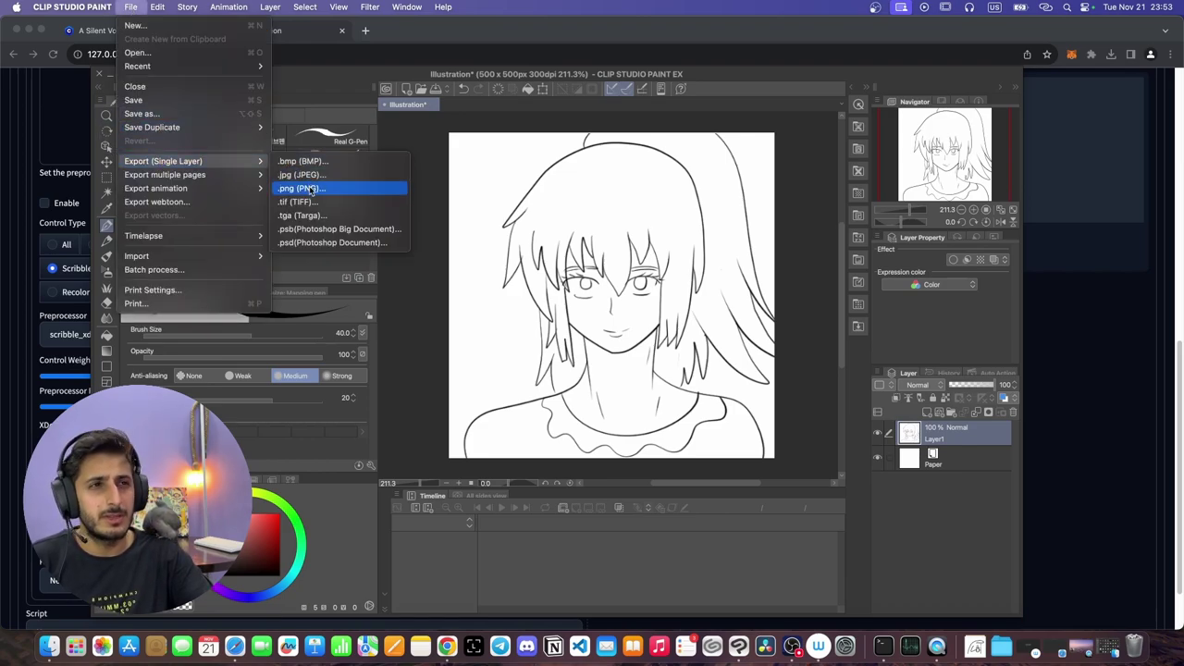
pyautogui.click(310, 189)
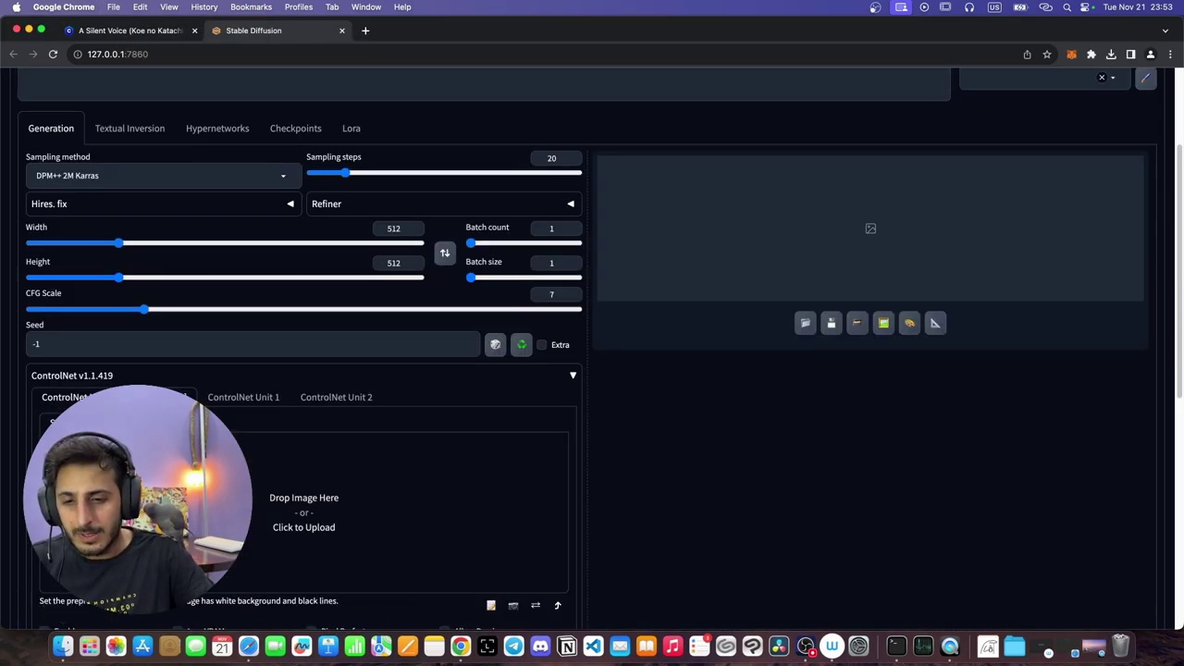
# - Load the exported line drawing as the ControlNet Unit 0 image and set the output width and height to 500
pyautogui.moveTo(116, 196); pyautogui.dragTo(325, 485)
pyautogui.scroll(-2, 458, 421)
pyautogui.scroll(3, 716, 469)
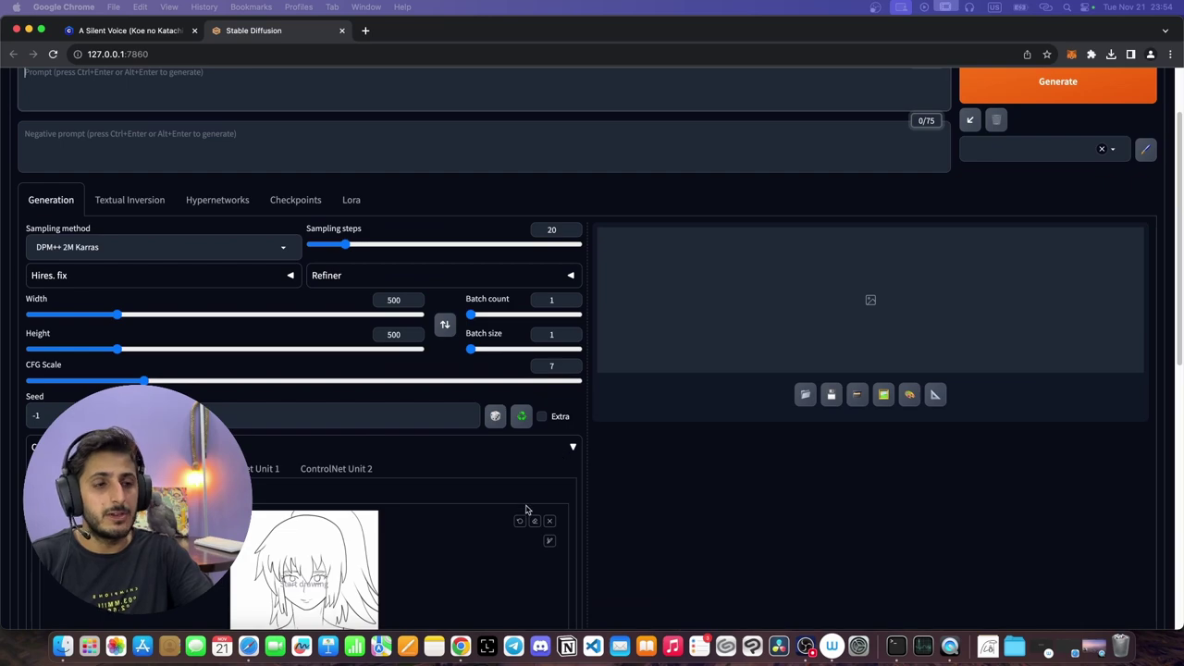
pyautogui.scroll(-2, 524, 510)
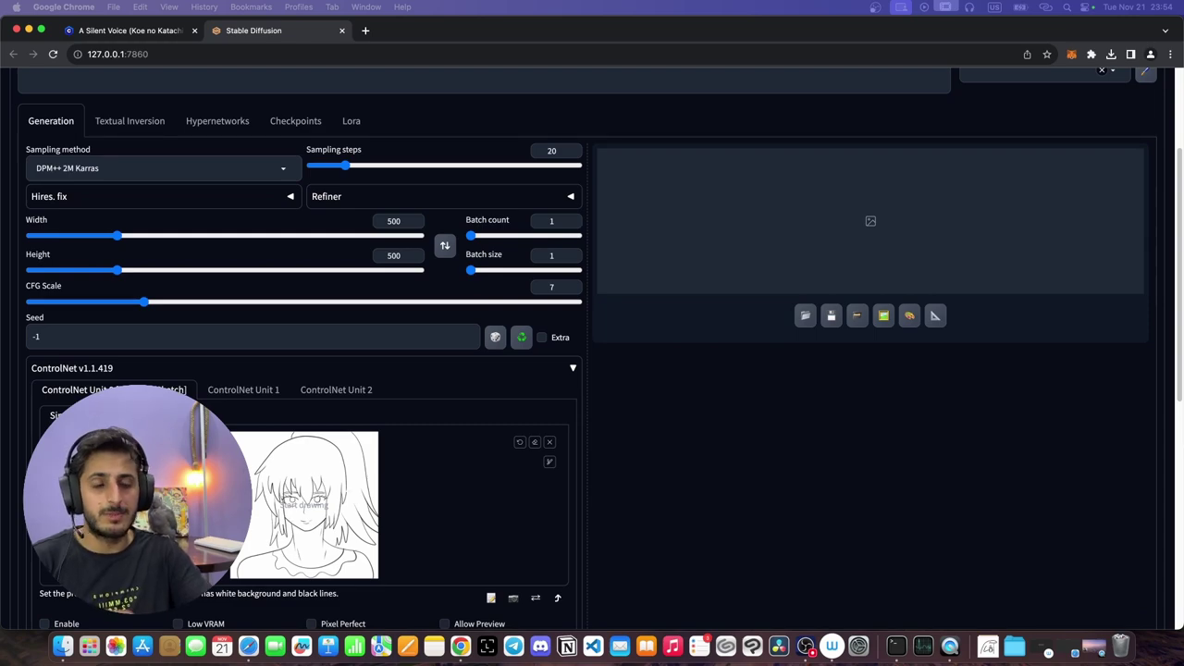
pyautogui.scroll(5, 346, 492)
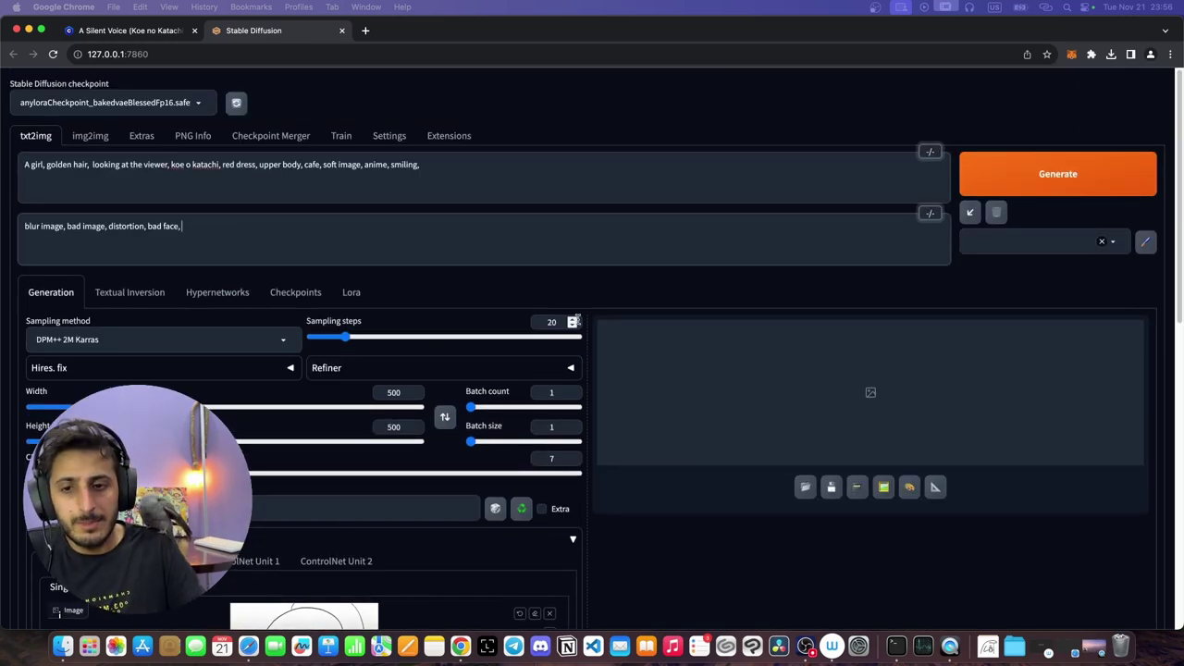
pyautogui.scroll(-5, 396, 218)
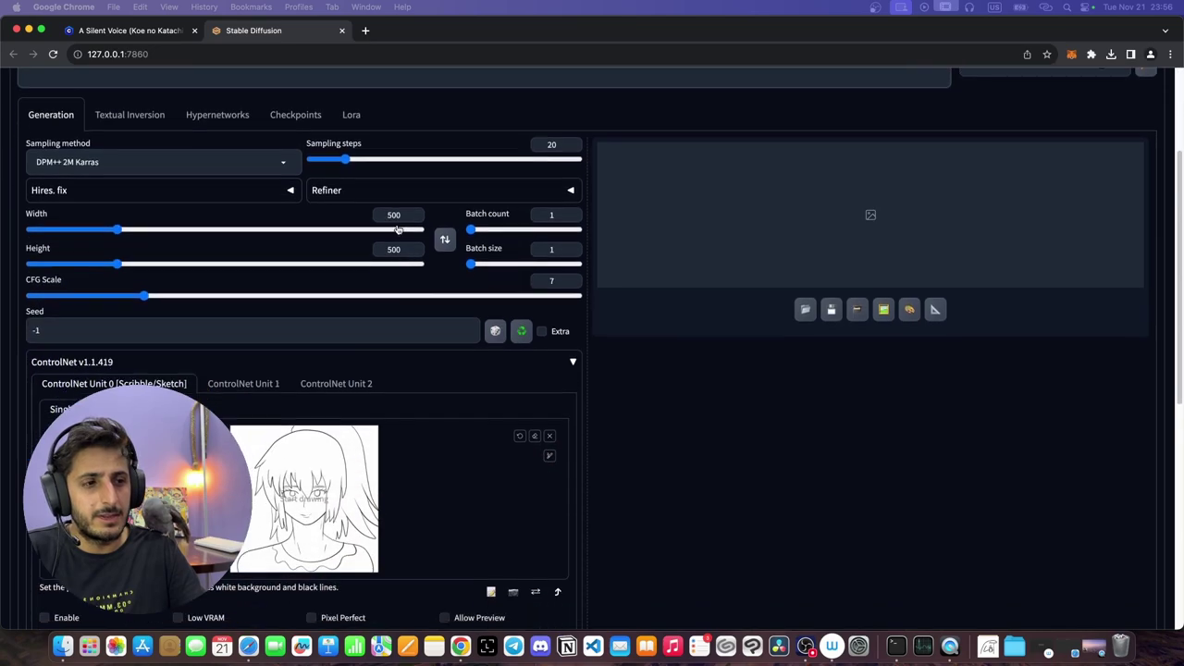
pyautogui.scroll(5, 58, 348)
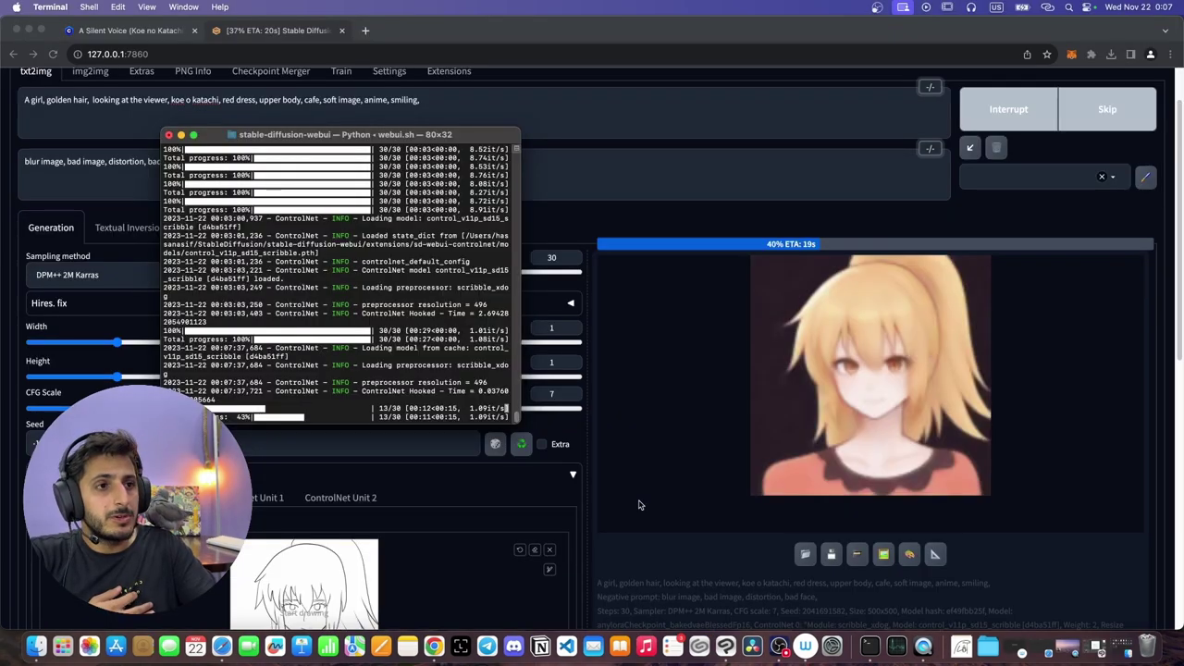
# - Examine the image being generated alongside the source sketch and prompts, and bring the WebUI in front of Terminal
pyautogui.scroll(-2, 638, 518)
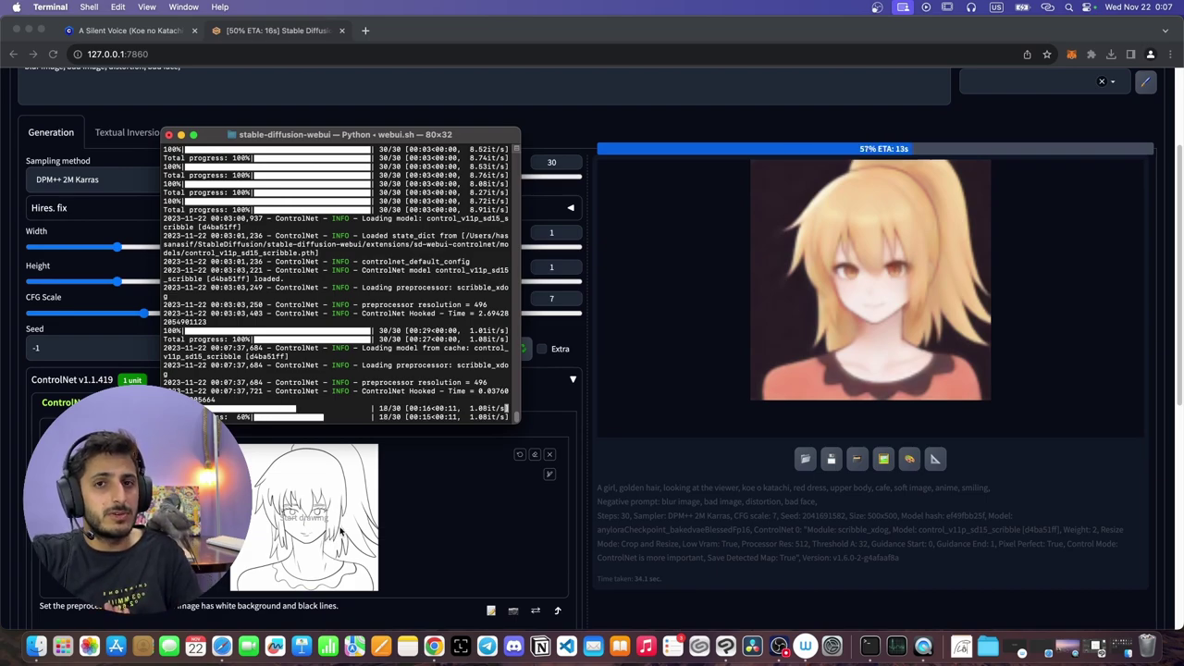
pyautogui.scroll(2, 490, 458)
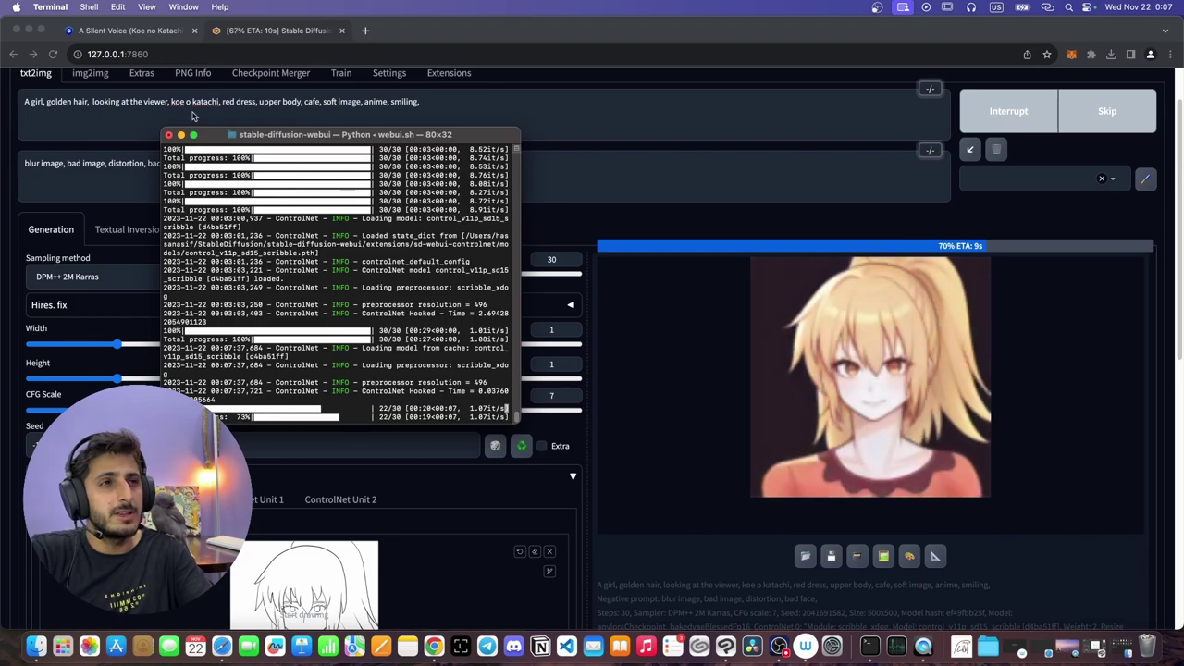
pyautogui.click(713, 195)
pyautogui.scroll(2, 1070, 464)
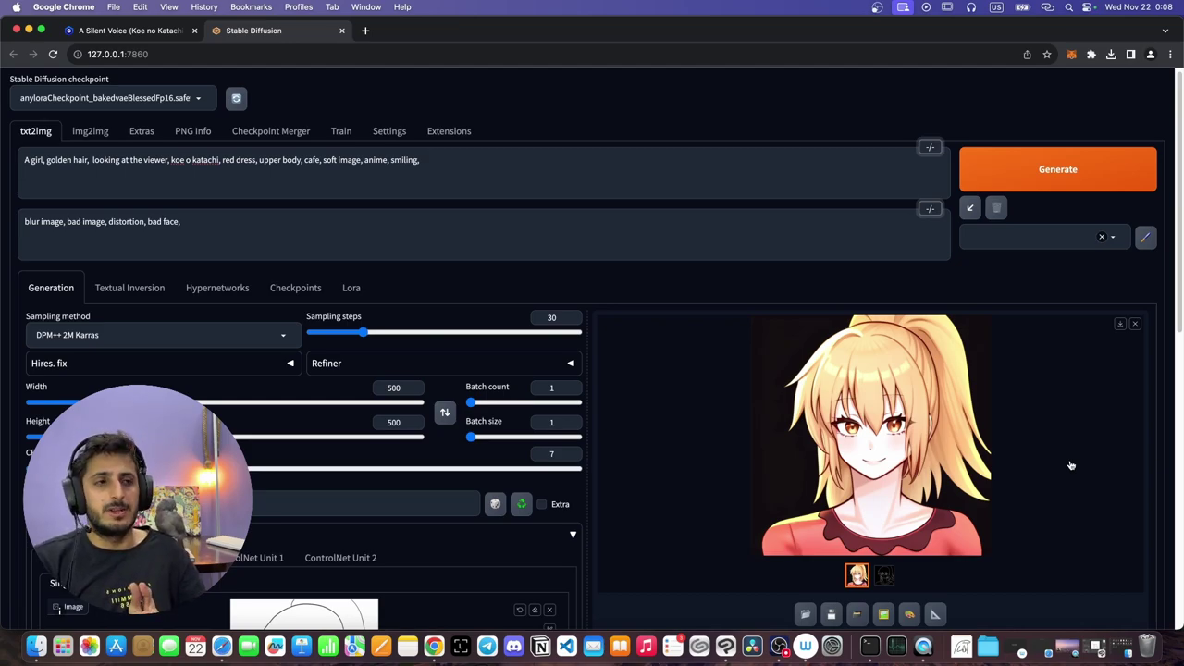
# - Append the koe_no_katachi_offset LoRA to the positive prompt and generate a new image, following its progress in Terminal
pyautogui.click(555, 174)
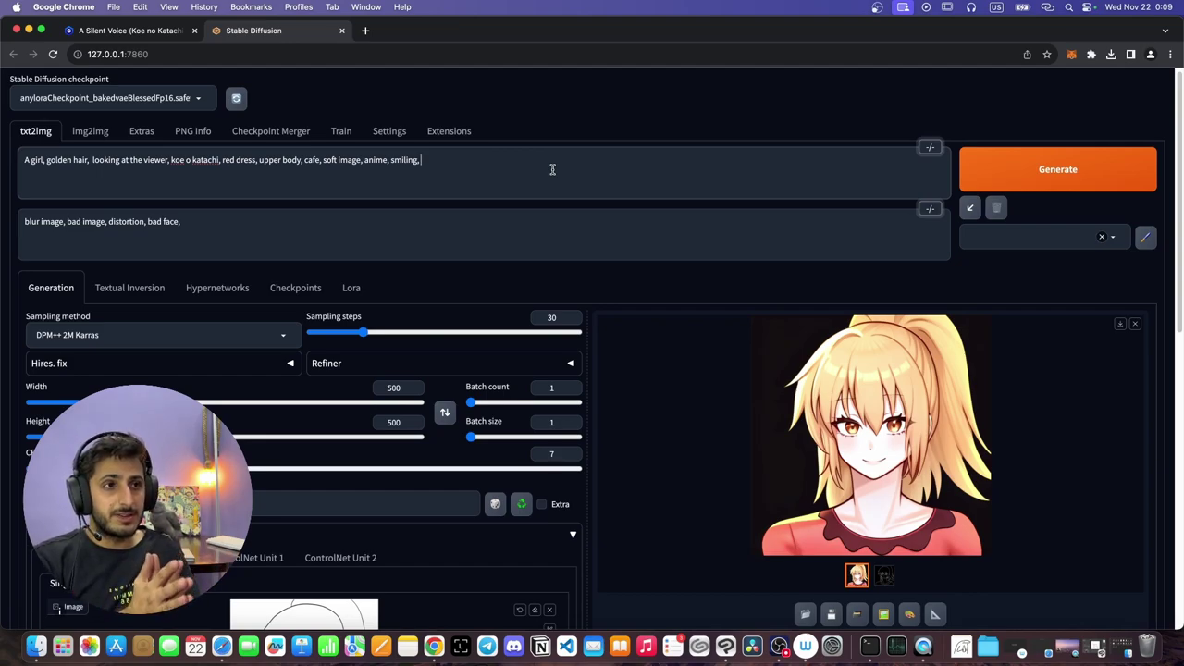
pyautogui.click(350, 287)
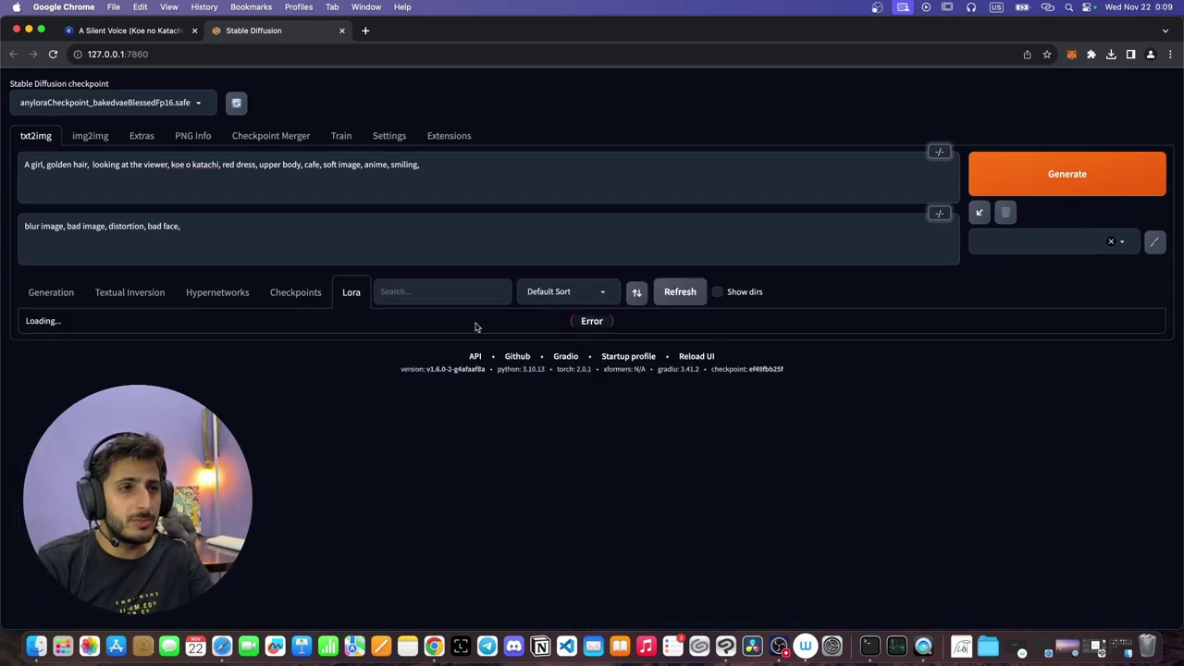
pyautogui.click(686, 294)
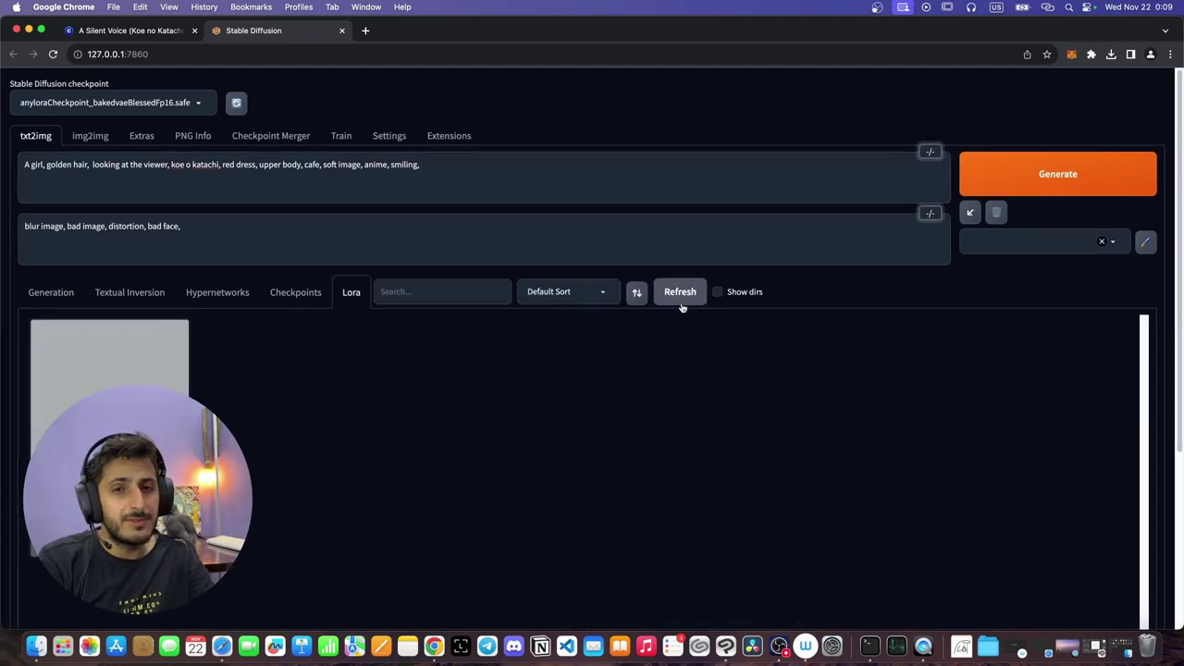
pyautogui.click(111, 356)
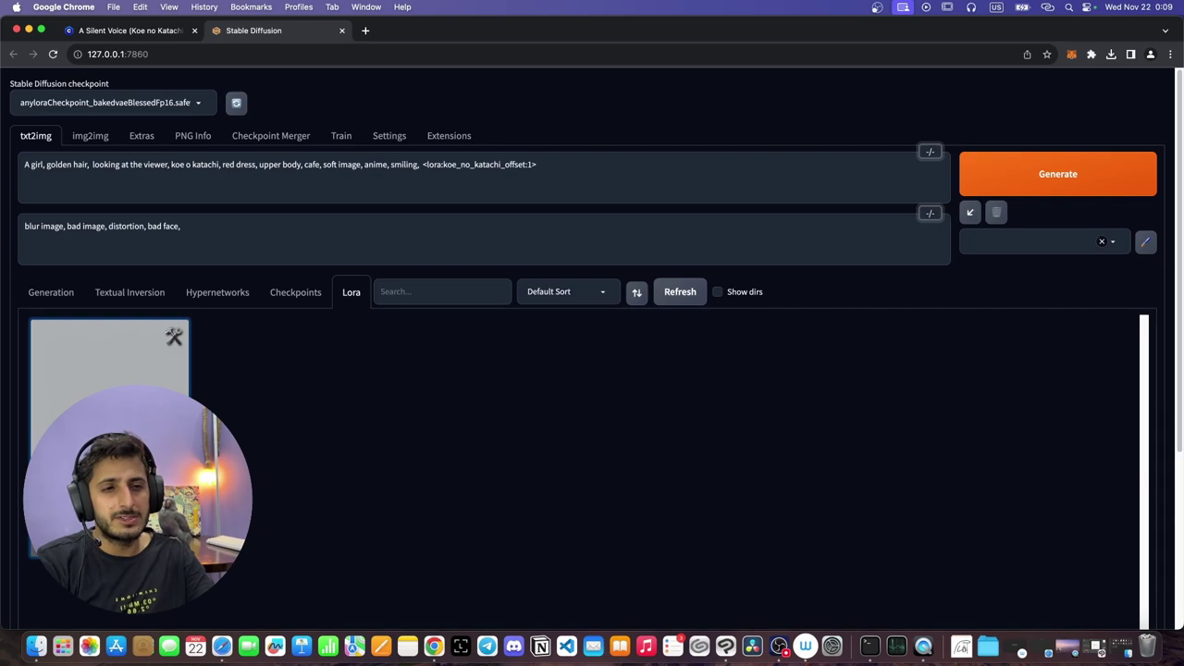
pyautogui.click(66, 296)
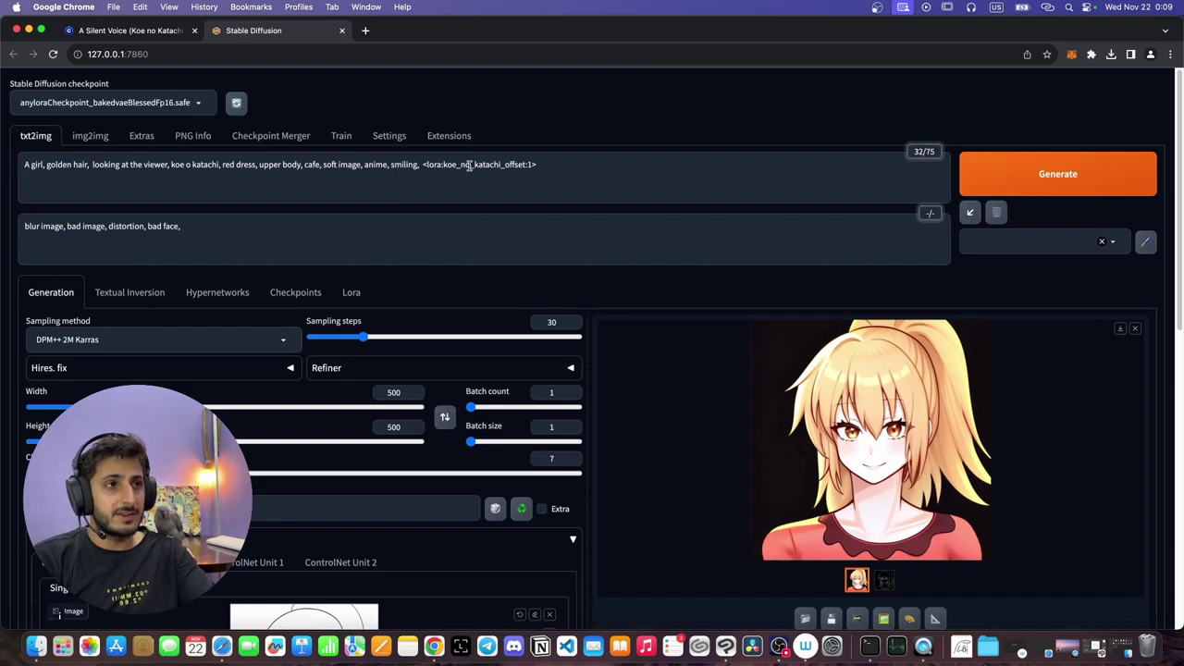
pyautogui.click(973, 164)
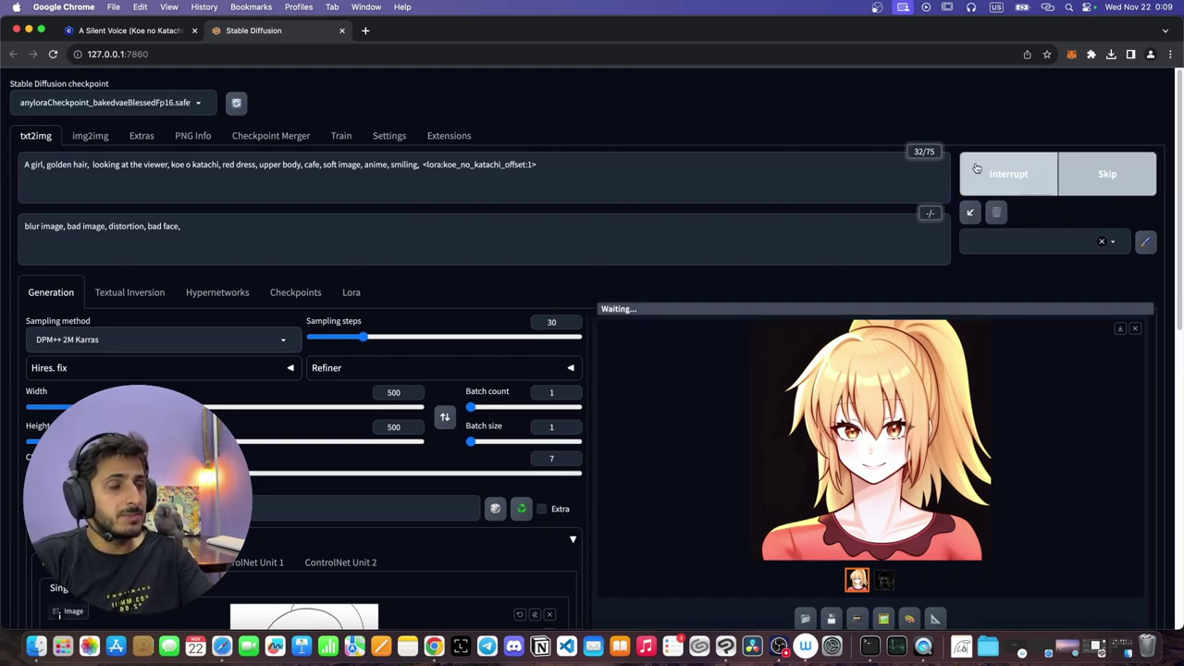
pyautogui.click(869, 645)
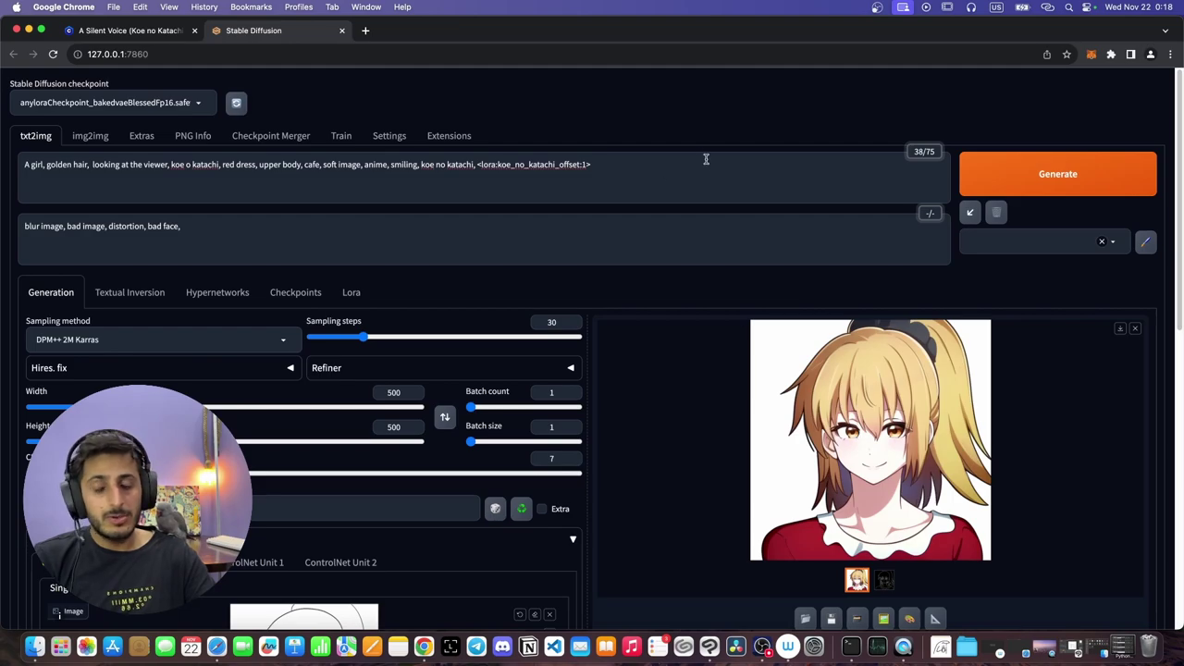
# - Review the LoRA tag in the prompt and compare the generated girl's style with the sample images on the Civitai page
pyautogui.click(586, 164)
pyautogui.moveTo(586, 164); pyautogui.dragTo(479, 165)
pyautogui.click(689, 177)
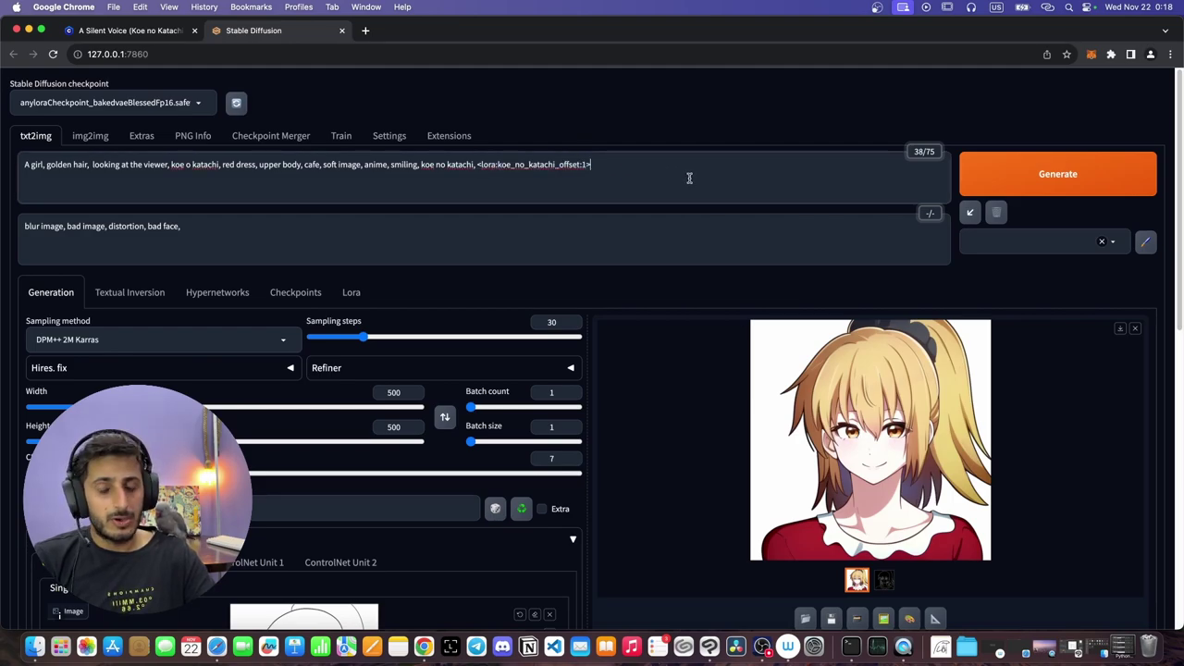
pyautogui.click(806, 381)
pyautogui.click(952, 357)
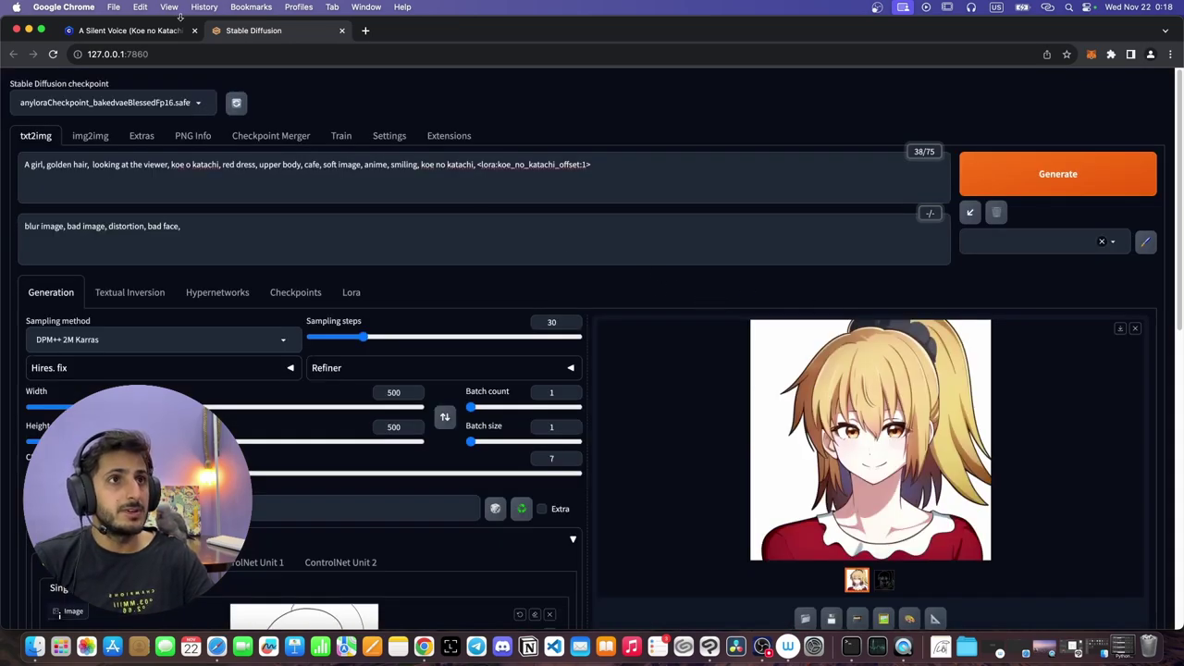
pyautogui.click(148, 30)
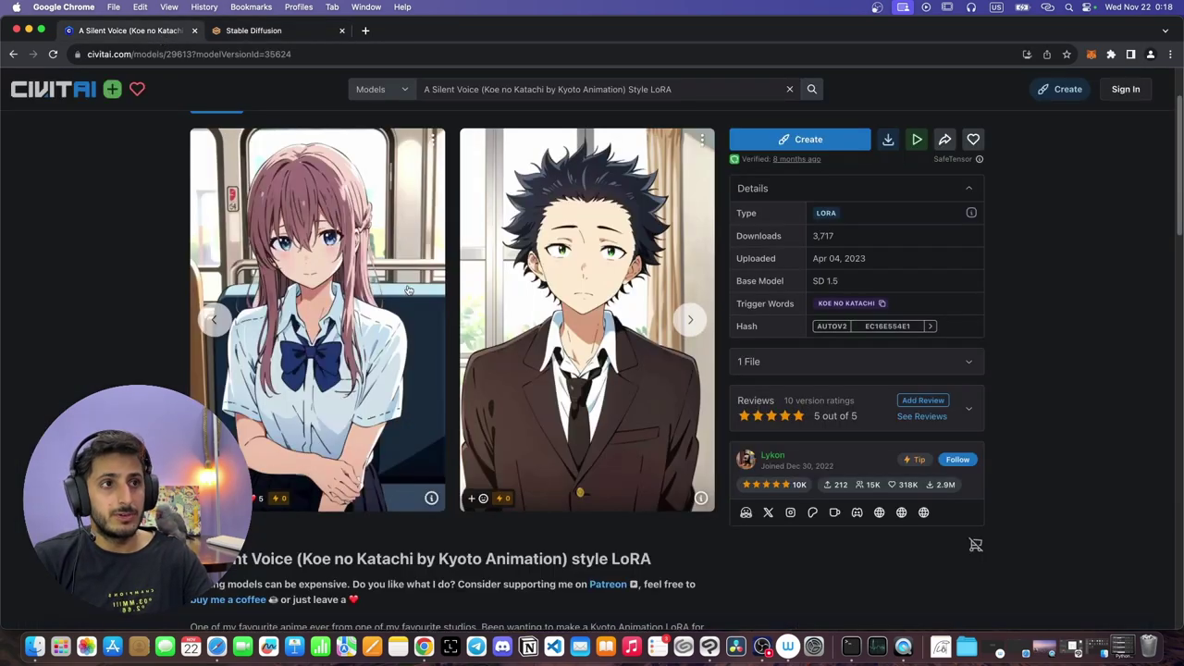
pyautogui.click(314, 31)
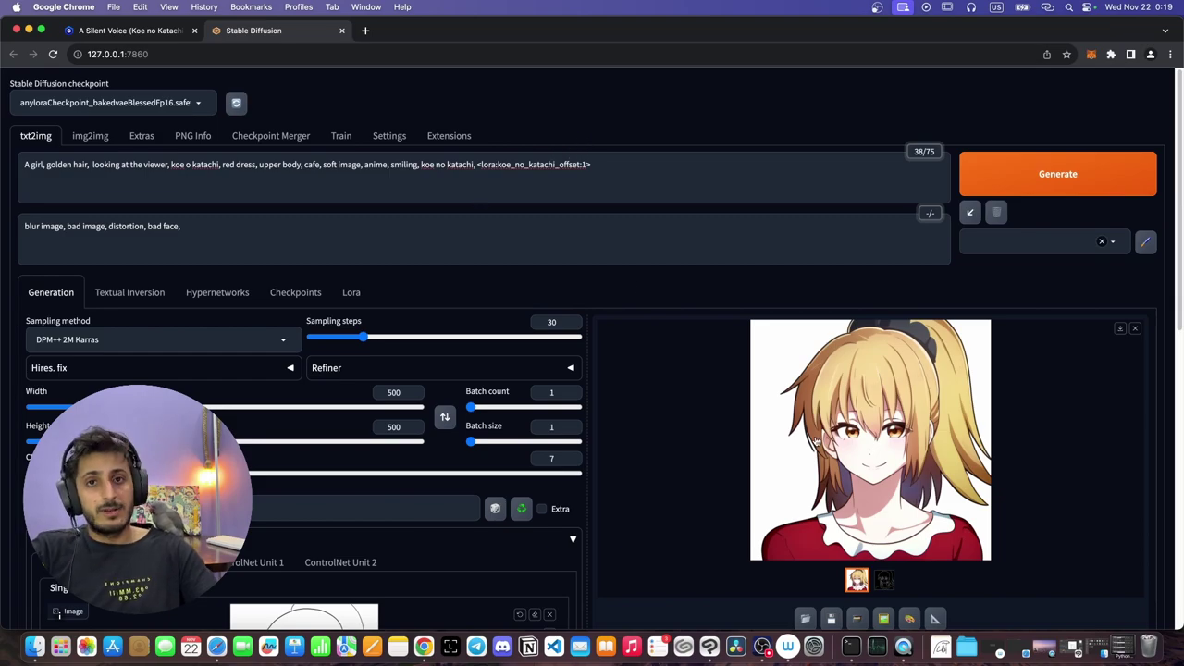
# - Close the generated image preview, switch to Clip Studio Paint and start drawing with the Mapping pen on the blank Illustration2 canvas
pyautogui.click(1134, 329)
pyautogui.press('super+Tab')
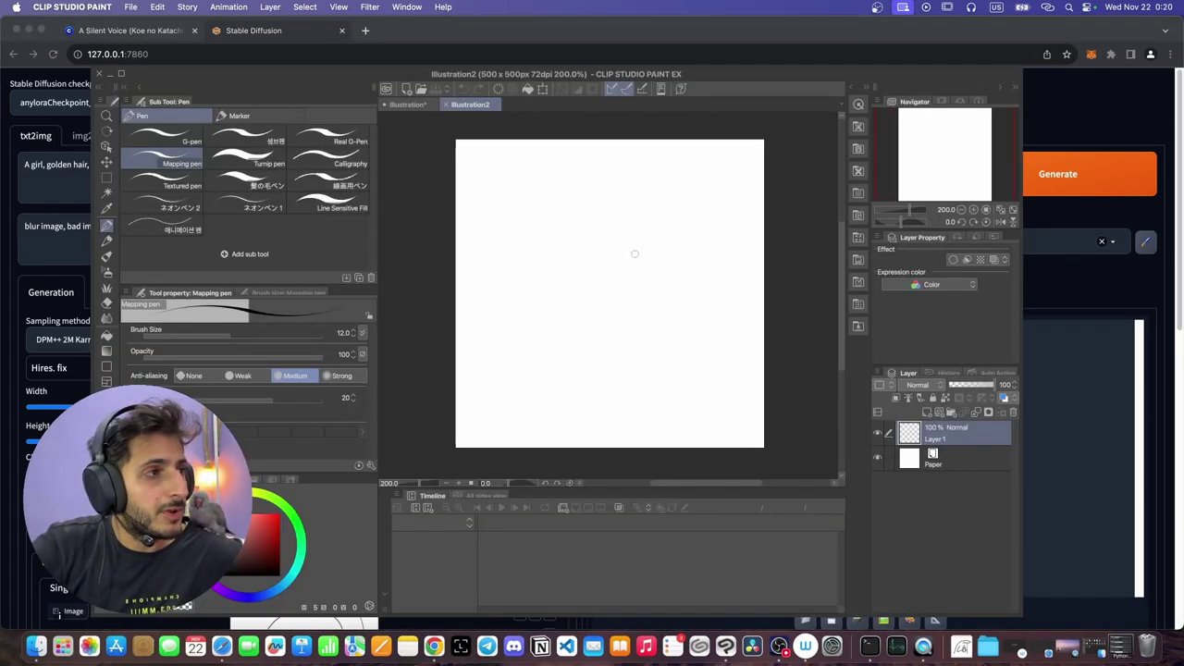
pyautogui.moveTo(635, 253)
pyautogui.mouseDown()
pyautogui.moveTo(592, 289)
pyautogui.moveTo(660, 273)
pyautogui.mouseUp()
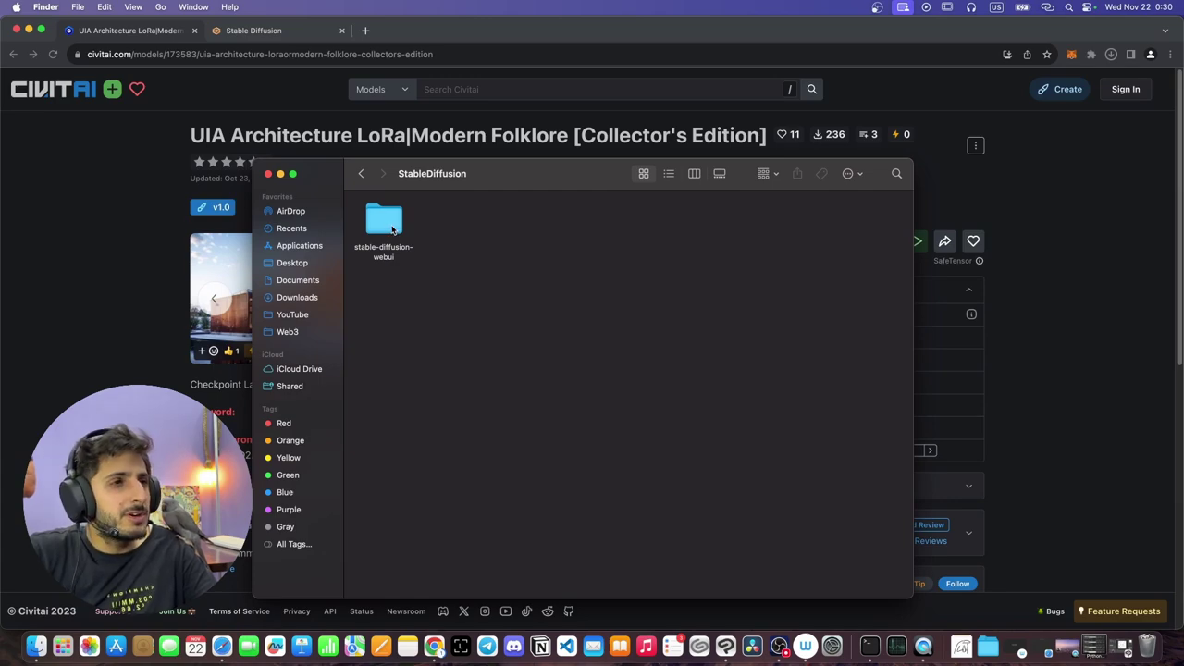
# - In Finder, place UIAXD2.0.safetensors in the stable-diffusion-webui/models/Lora folder and minimize the window
pyautogui.doubleClick(389, 227)
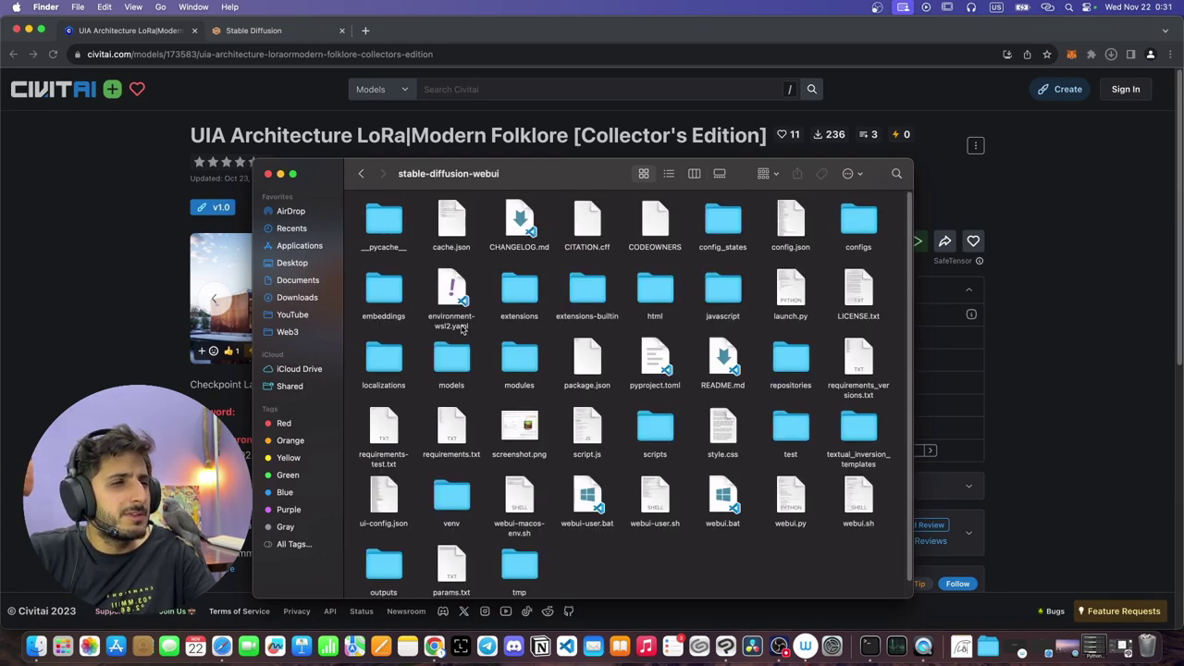
pyautogui.doubleClick(447, 366)
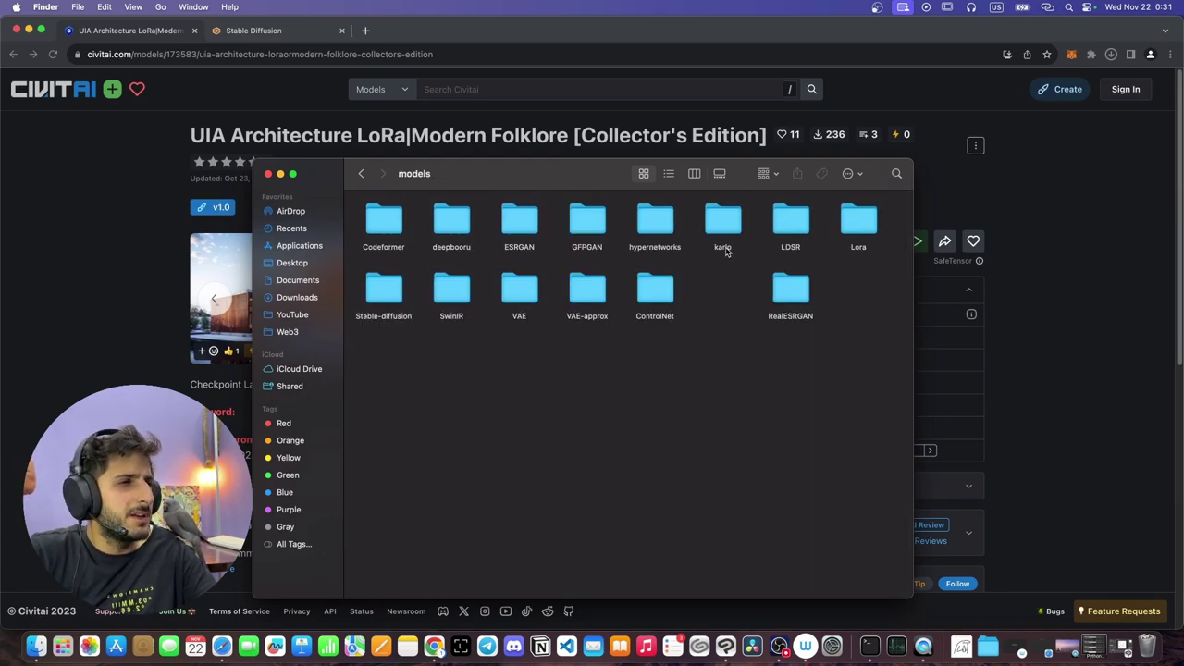
pyautogui.doubleClick(858, 222)
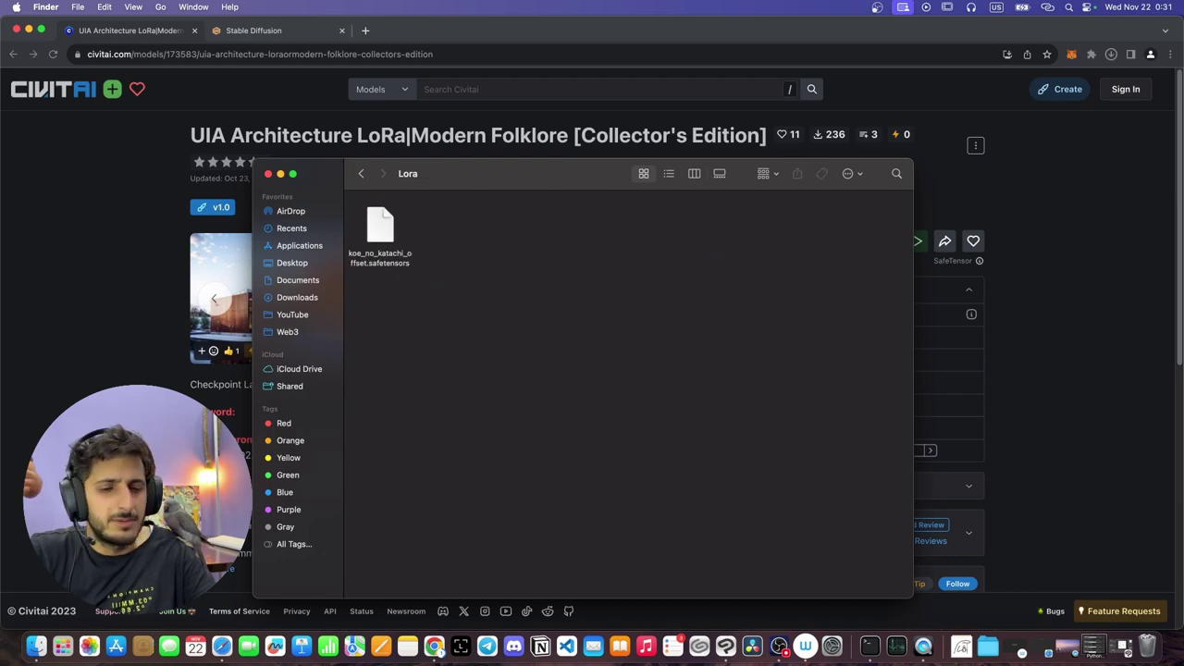
pyautogui.moveTo(137, 266); pyautogui.dragTo(434, 227)
pyautogui.click(581, 314)
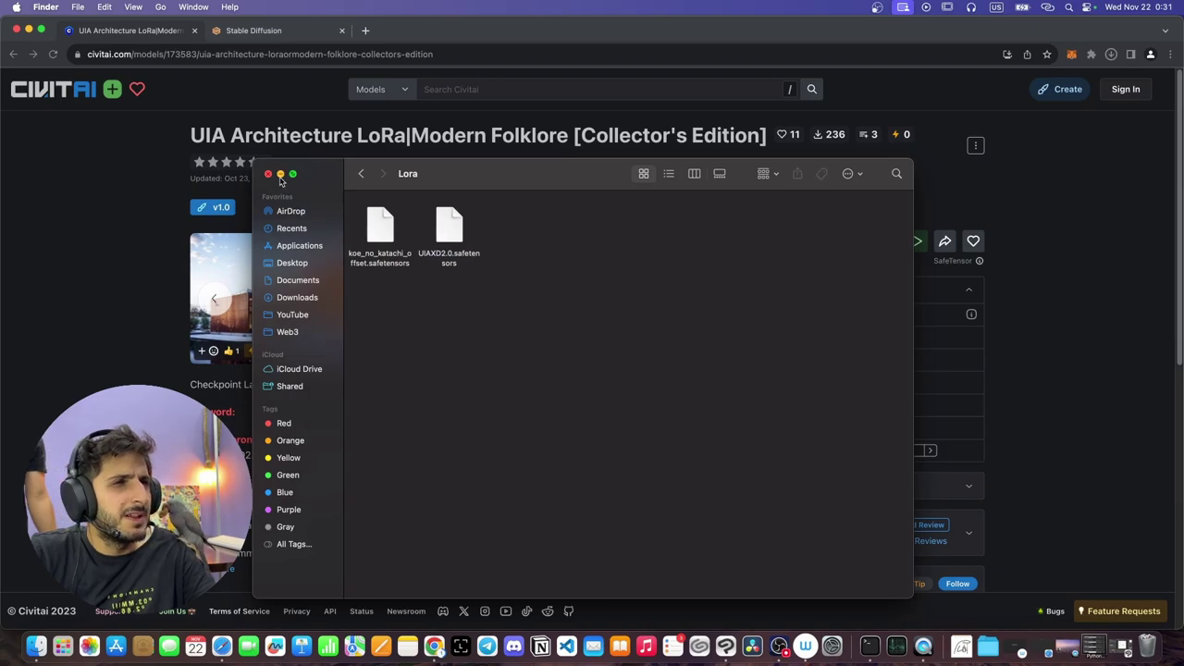
pyautogui.click(280, 174)
# - Refresh the WebUI's LoRA list and replace the positive prompt with the UIAXD2.0 LoRA tag
pyautogui.click(256, 37)
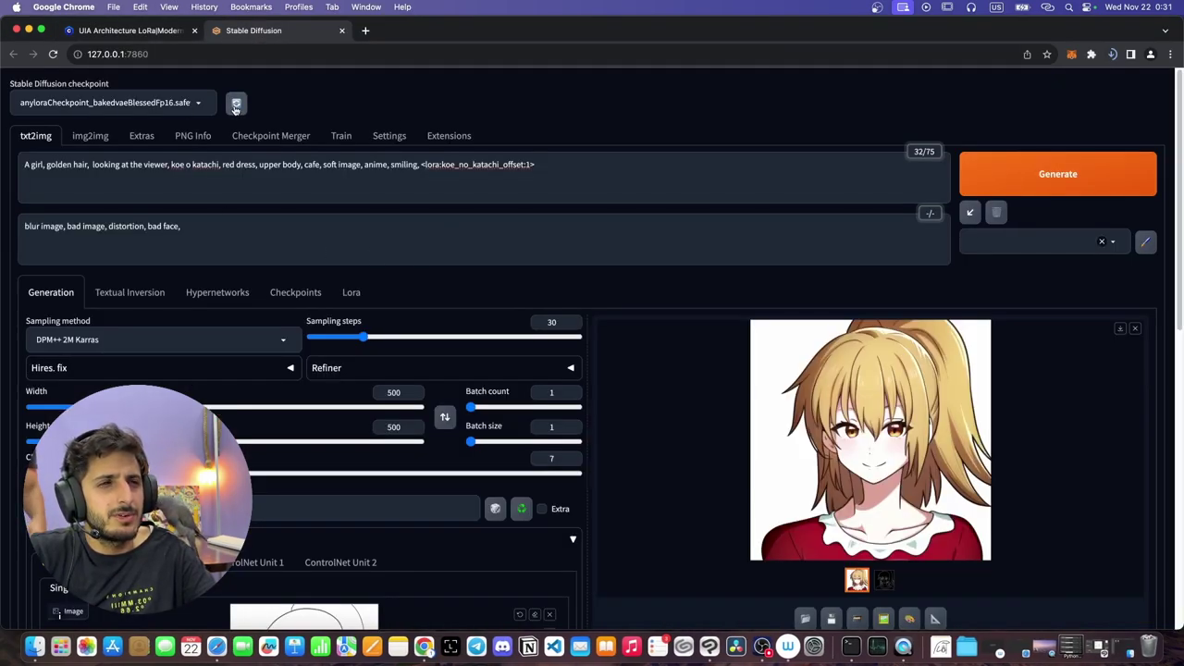
pyautogui.click(351, 293)
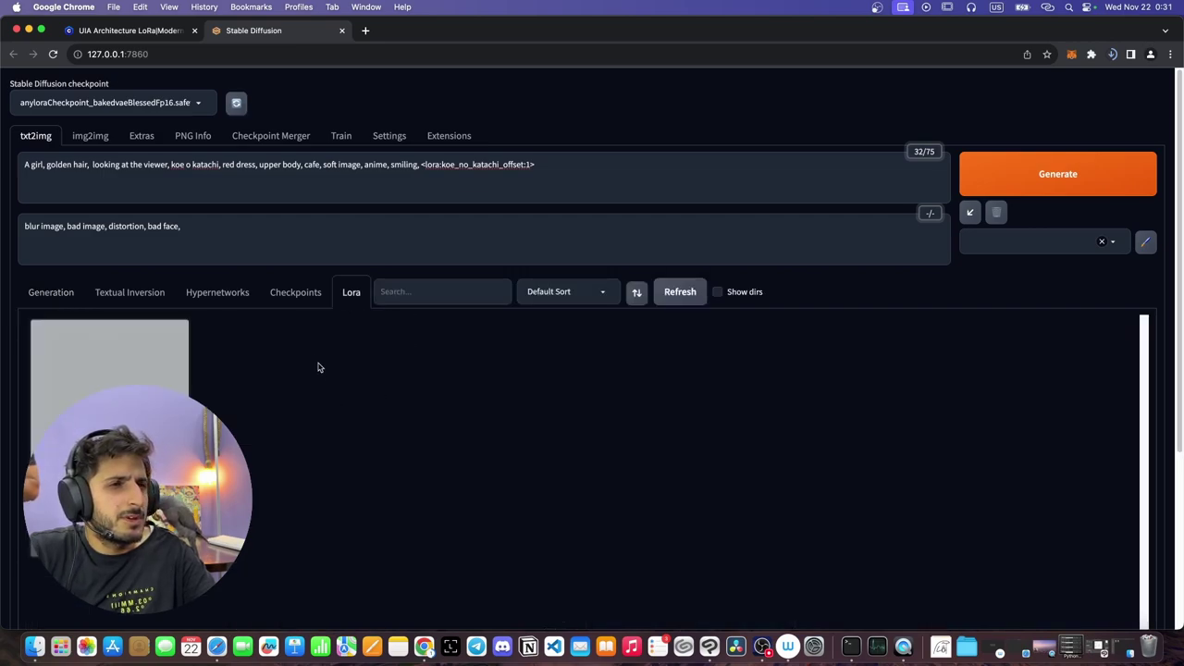
pyautogui.click(676, 292)
pyautogui.moveTo(251, 470)
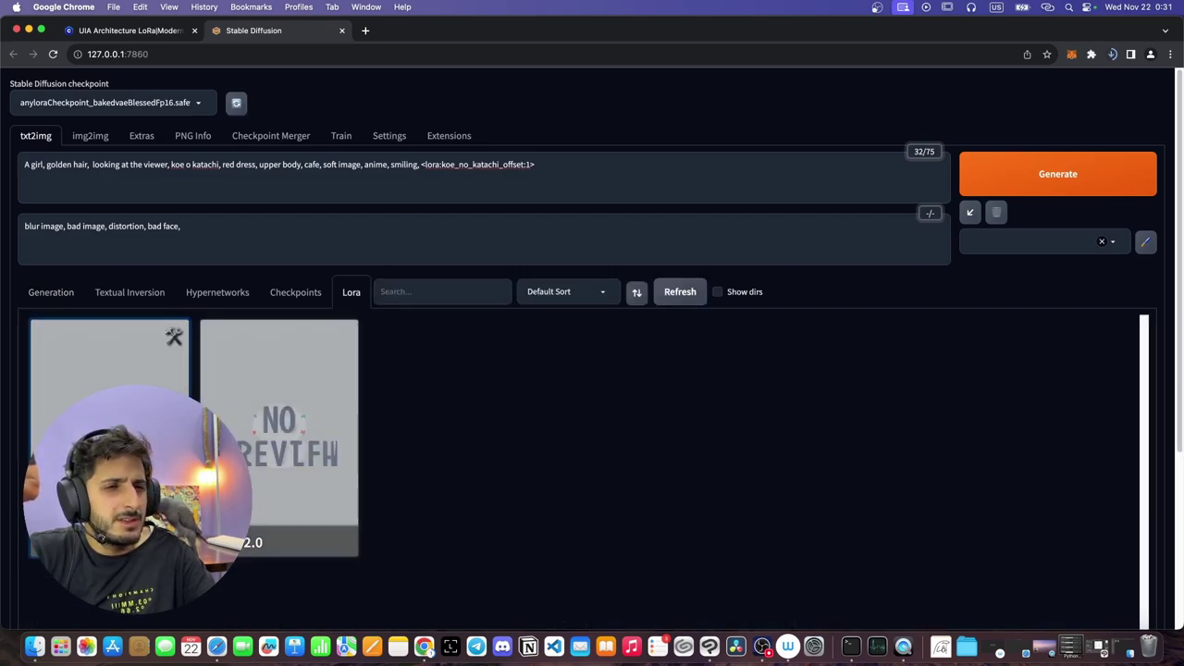
pyautogui.click(262, 484)
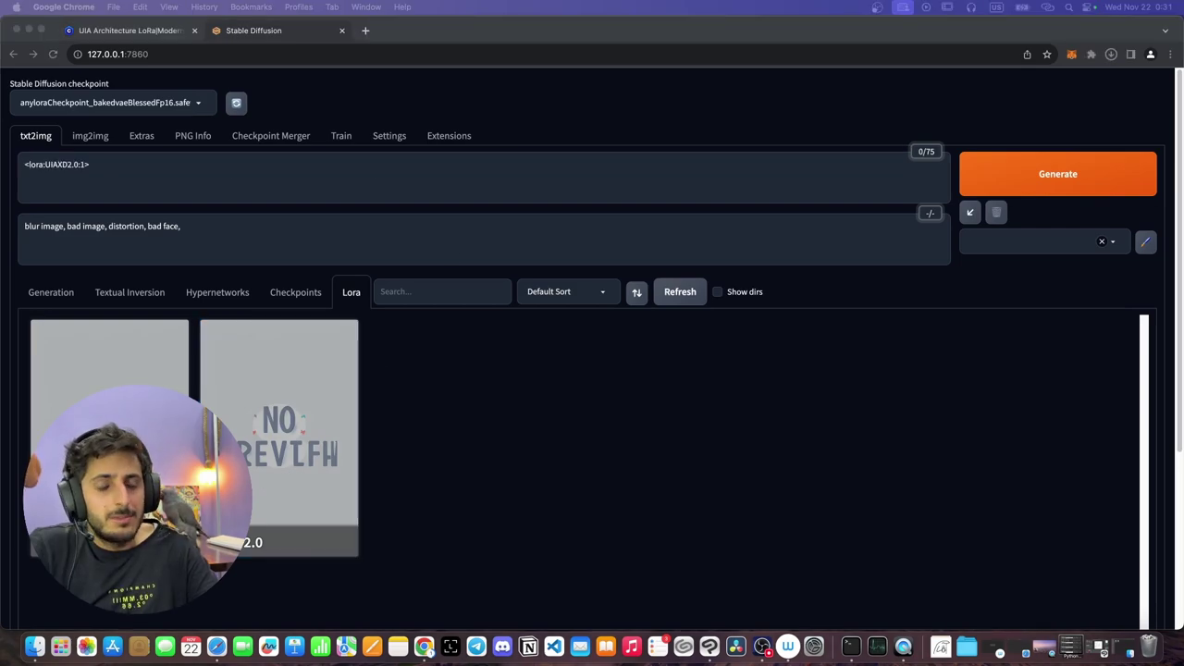
# - Copy the trigger word UIAXD from the Civitai model page and paste it into the WebUI's positive prompt
pyautogui.click(130, 31)
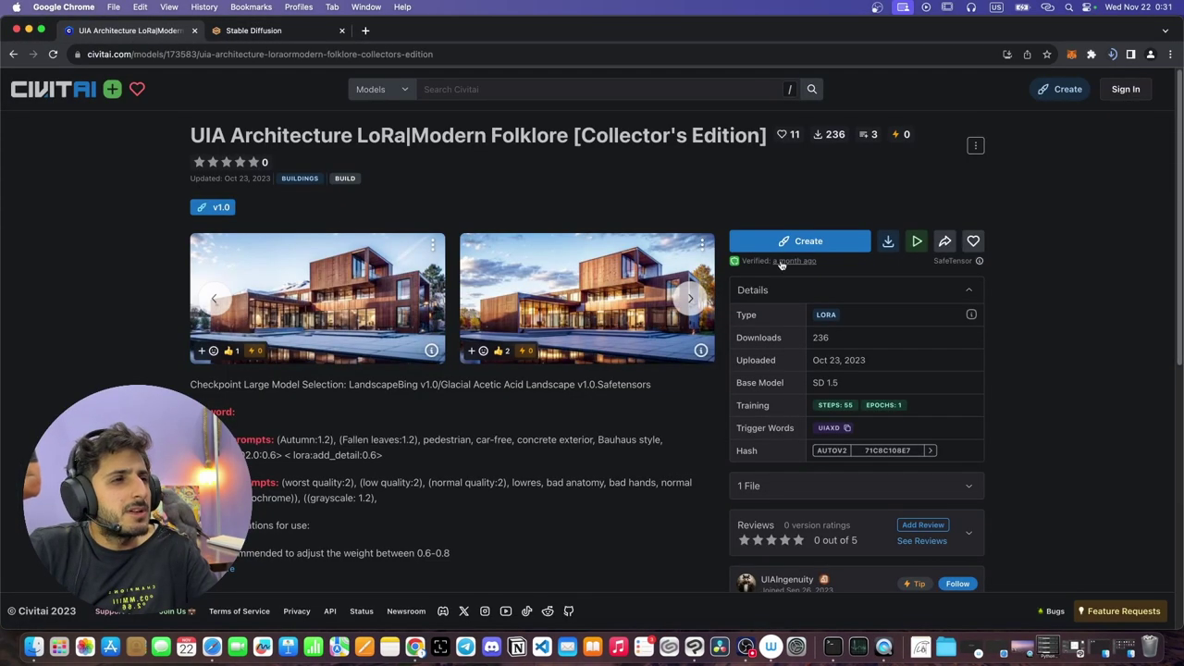
pyautogui.click(847, 429)
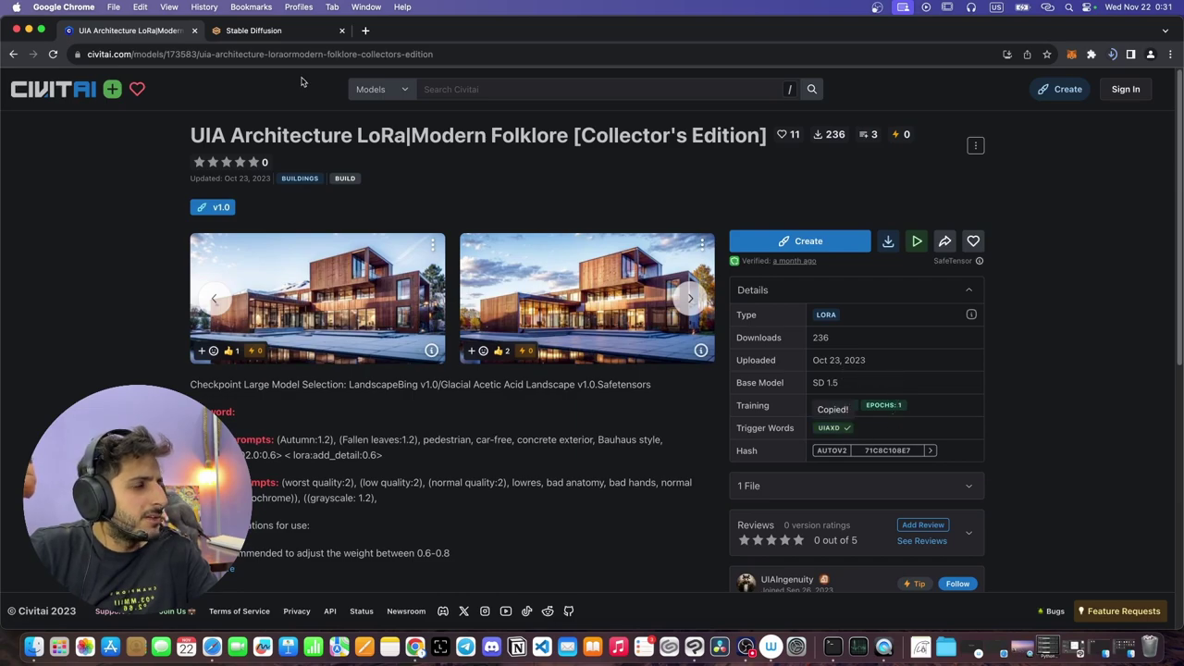
pyautogui.click(287, 31)
pyautogui.click(54, 293)
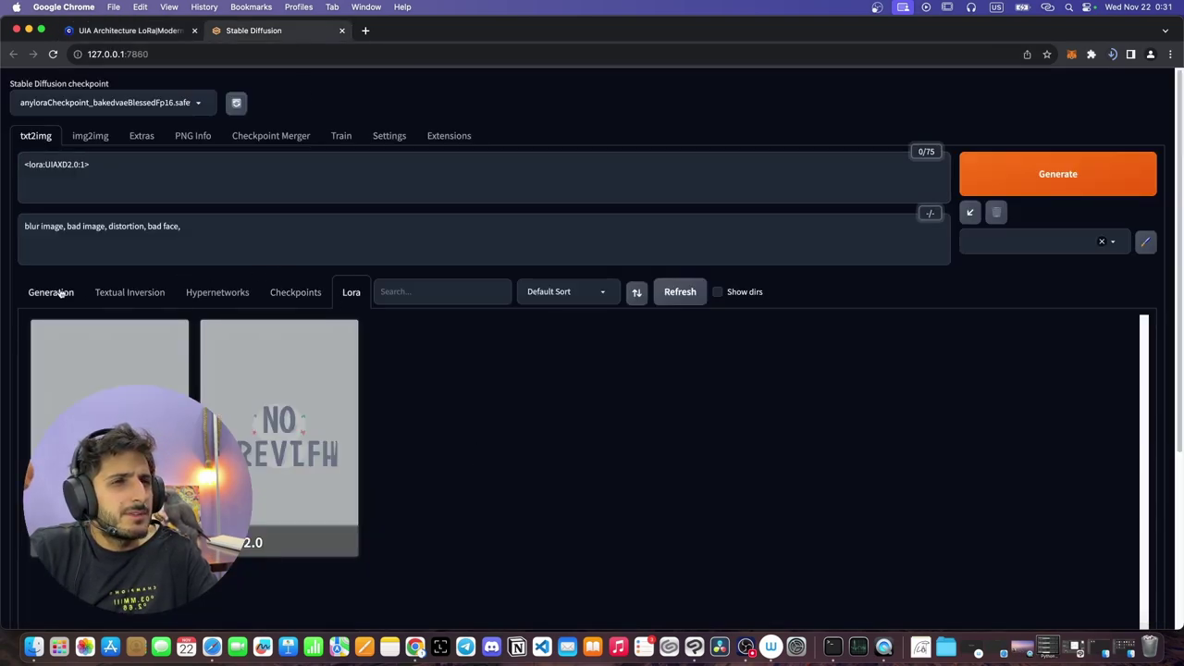
pyautogui.click(119, 172)
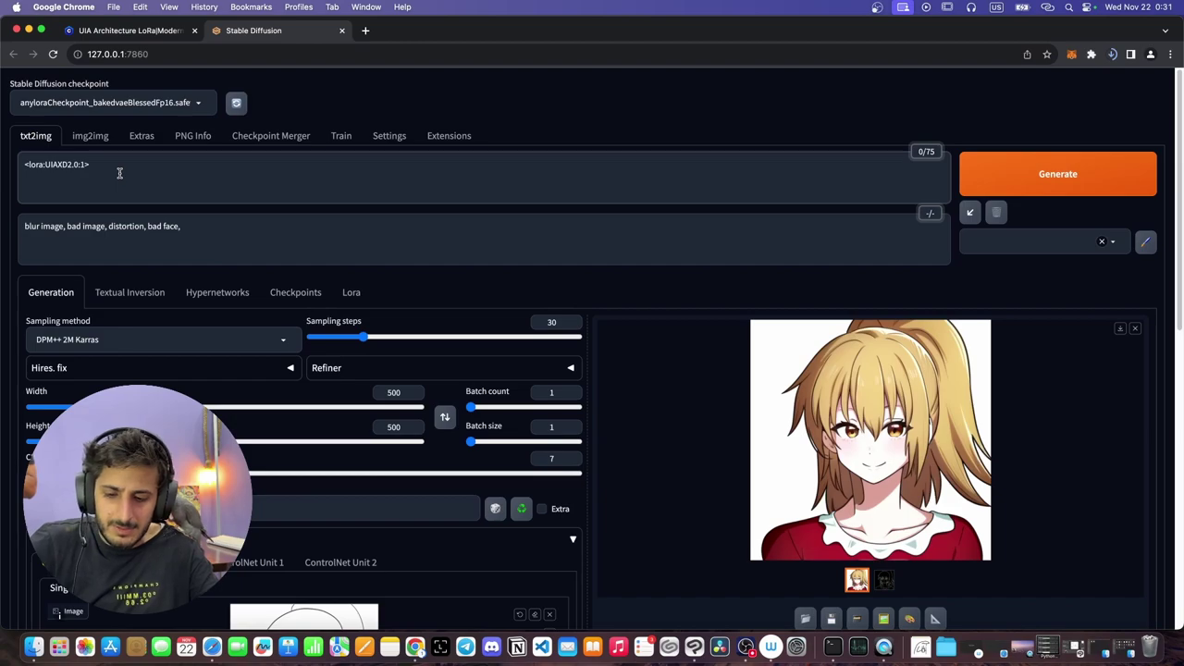
pyautogui.press('super+v')
# - Remove the character sketch from ControlNet Unit 0
pyautogui.scroll(-5, 212, 228)
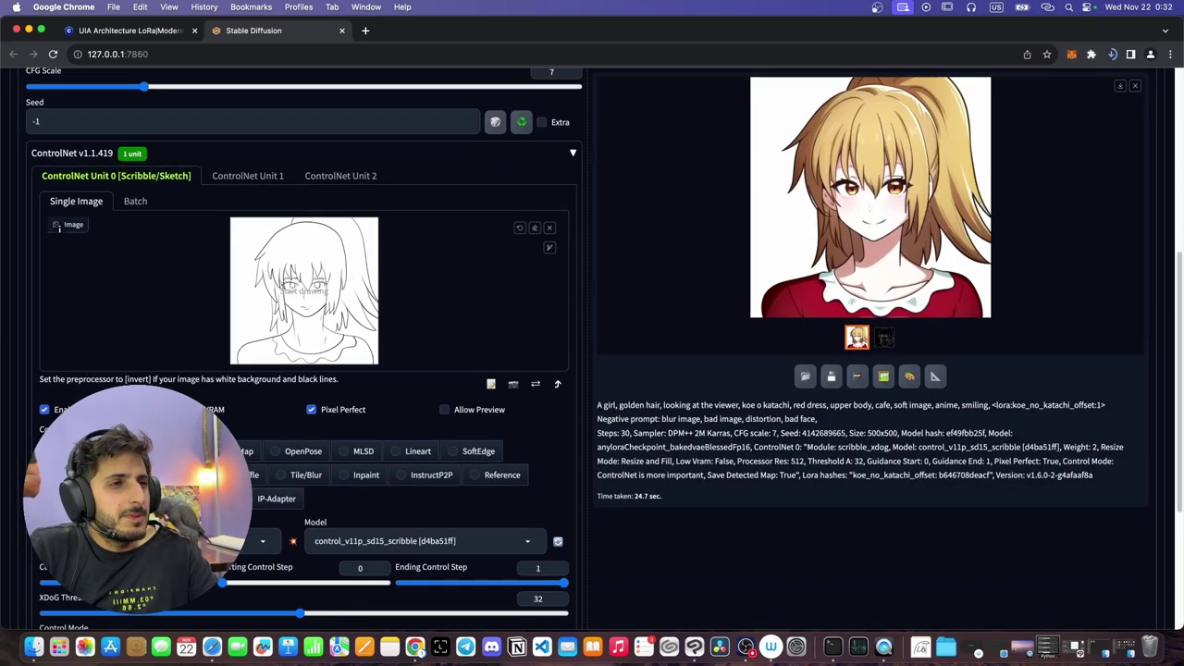
pyautogui.click(550, 227)
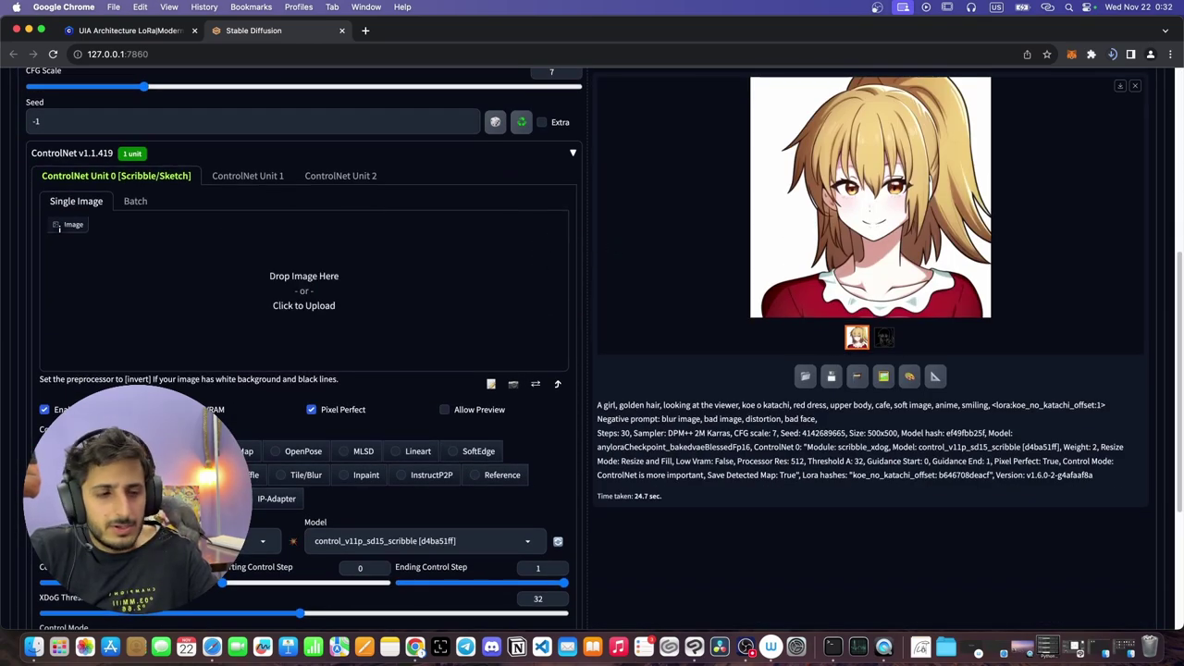
# - Load the house, tree and clouds sketch from Finder into ControlNet Unit 0 as the control image
pyautogui.click(34, 646)
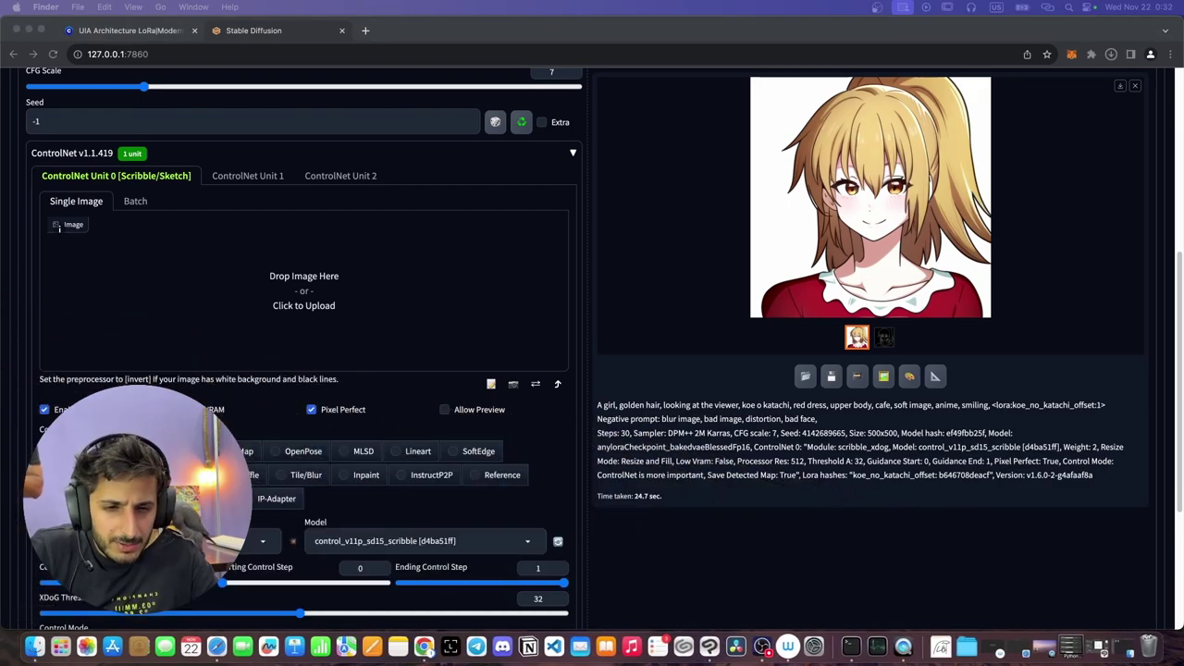
pyautogui.moveTo(58, 228)
pyautogui.mouseDown()
pyautogui.moveTo(171, 266)
pyautogui.moveTo(361, 301)
pyautogui.mouseUp()
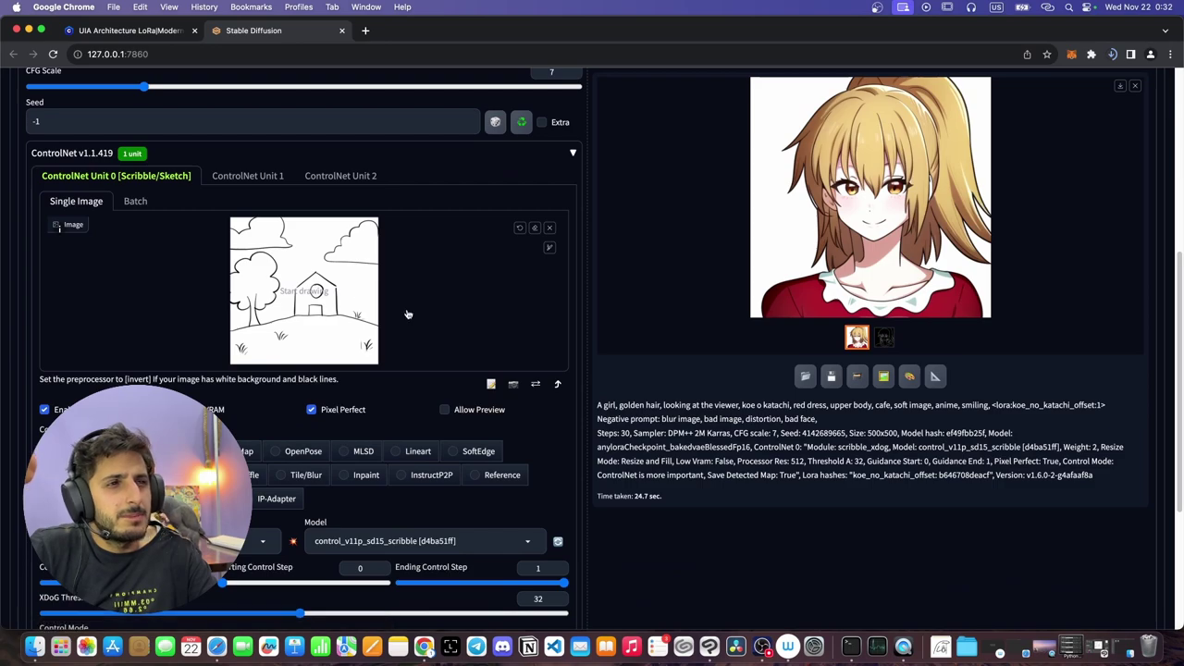
# - Add "wooden house, blue sky, big tree, white clouds, brown color house, grass hill, green grass" to the prompt and swap negative "bad face" for "human, character"
pyautogui.scroll(5, 412, 438)
pyautogui.scroll(-3, 316, 537)
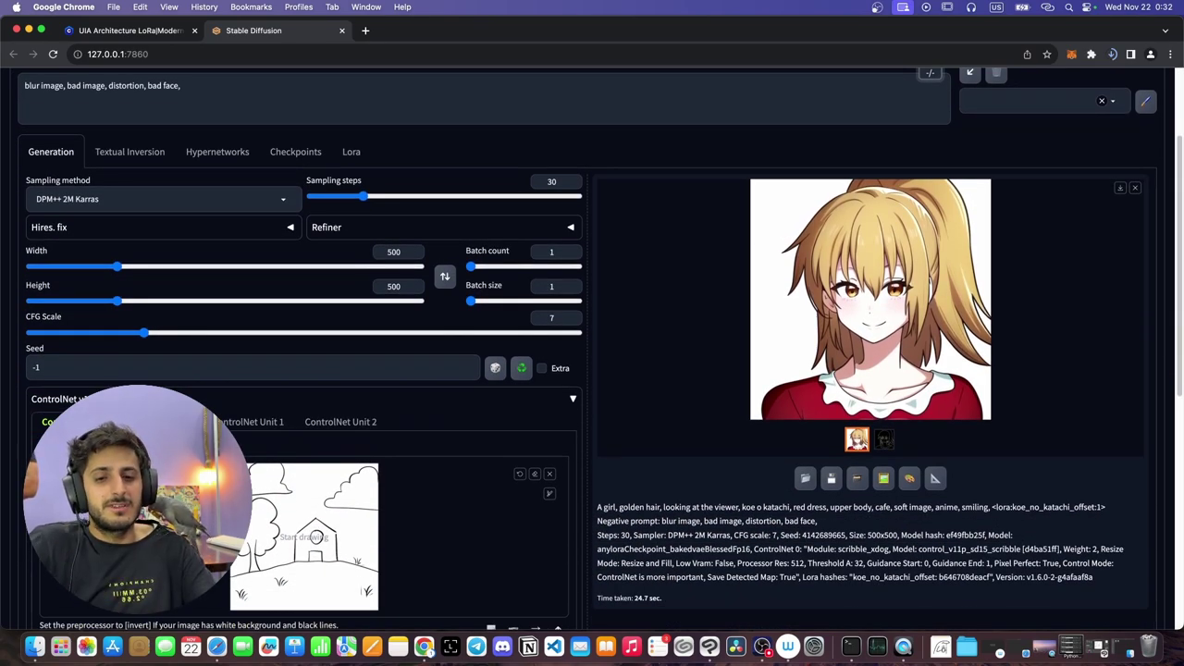
pyautogui.scroll(3, 202, 231)
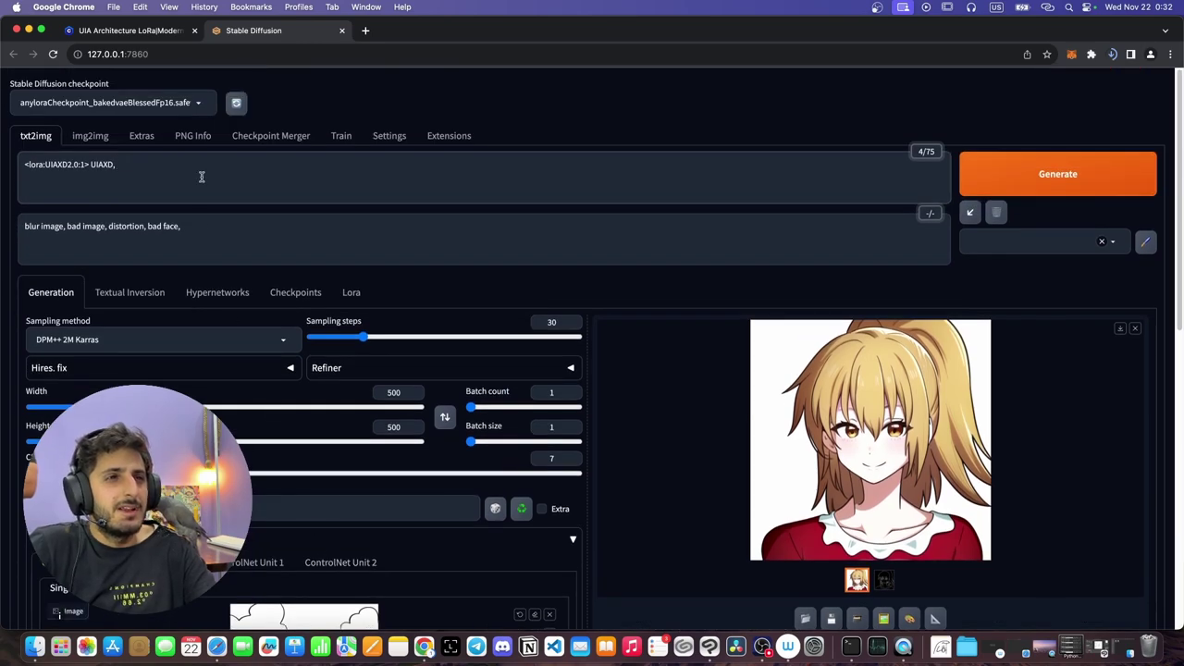
pyautogui.write('wooden')
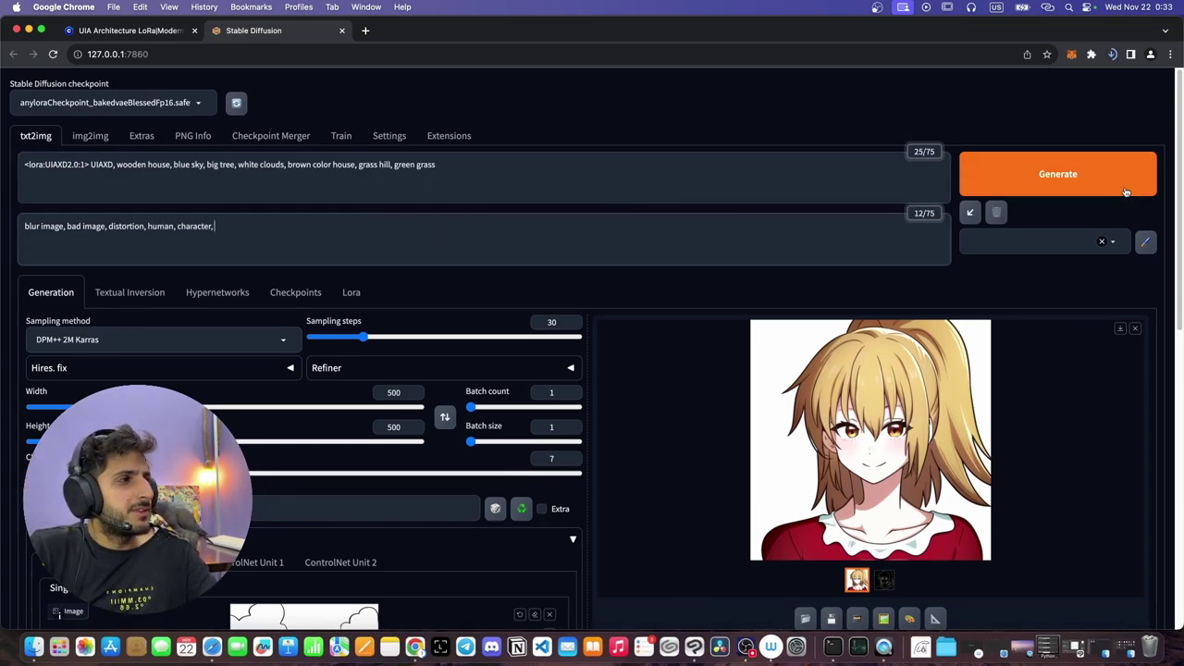
# - Generate the house image and bring up the Terminal window to follow the generation progress
pyautogui.click(1065, 185)
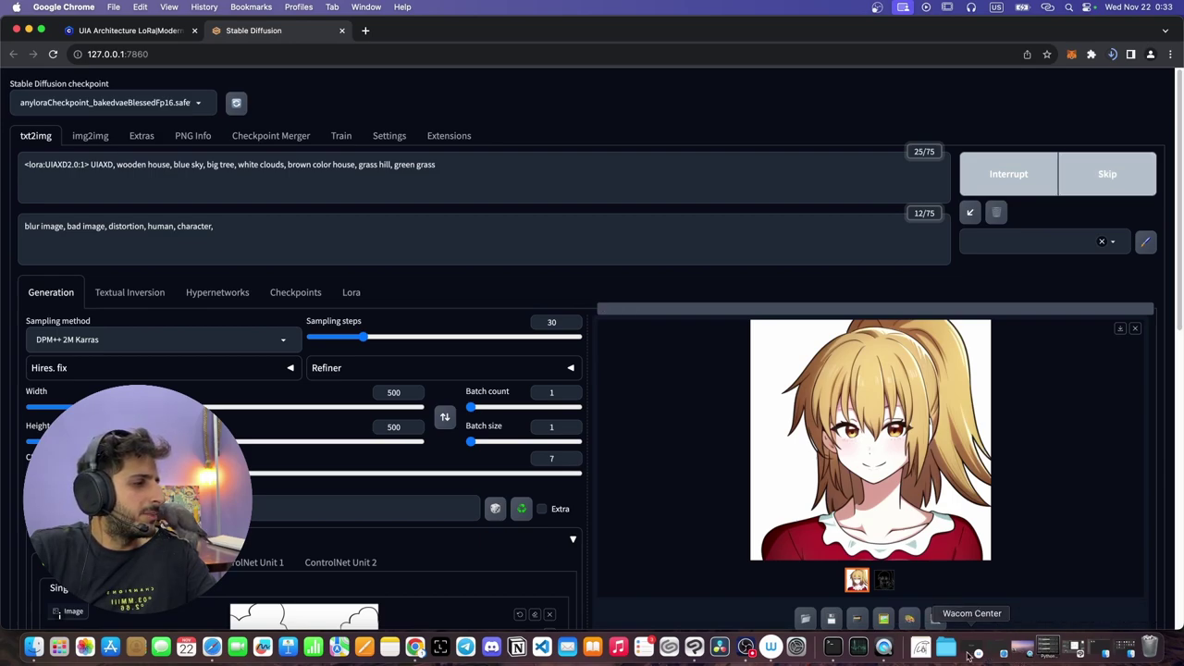
pyautogui.click(833, 646)
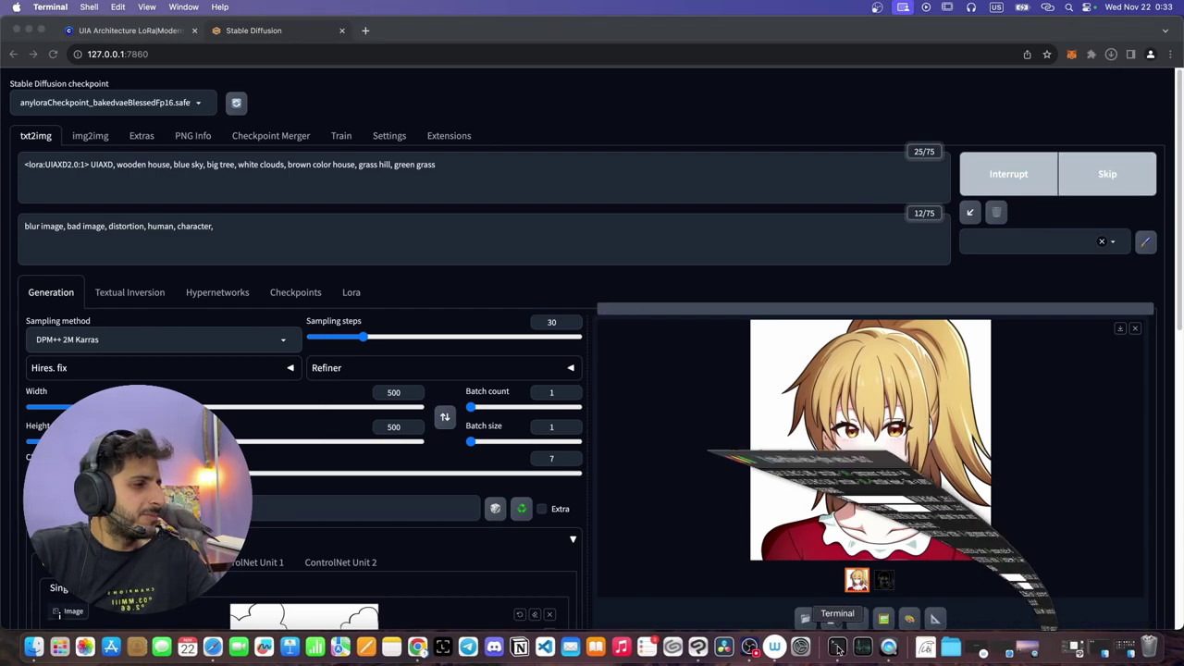
pyautogui.moveTo(522, 269); pyautogui.dragTo(461, 183)
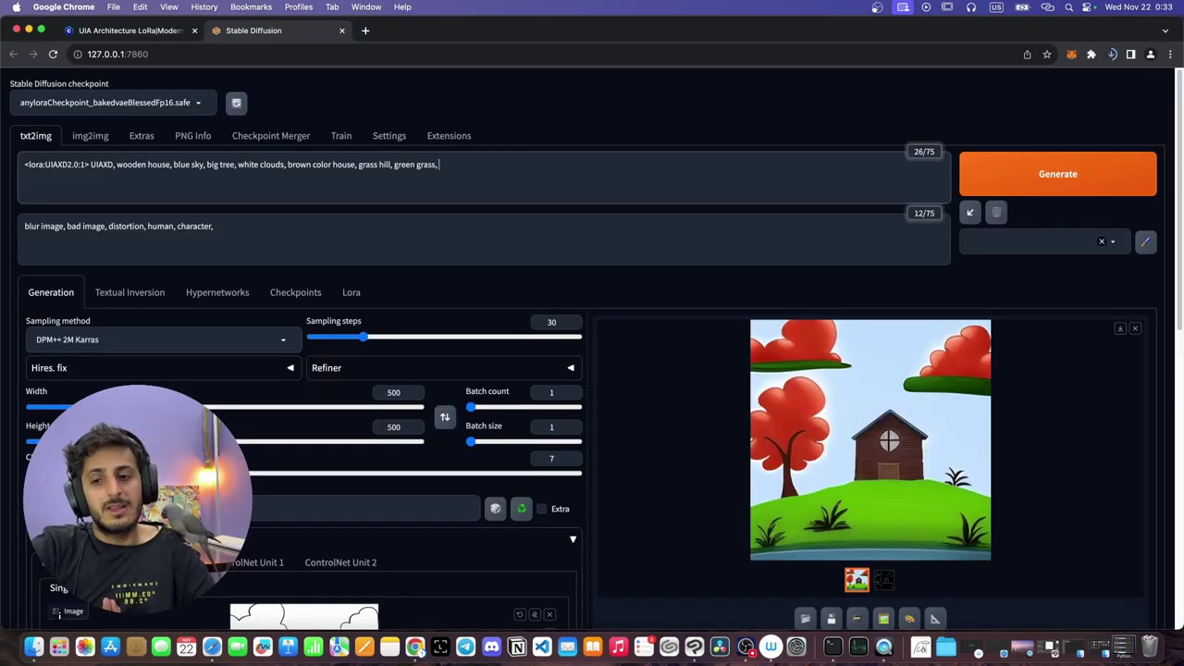
# - Append the koe_no_katachi_offset LoRA tag and "koe no katachi, anime," to the positive prompt, and return to the generation settings
pyautogui.click(351, 292)
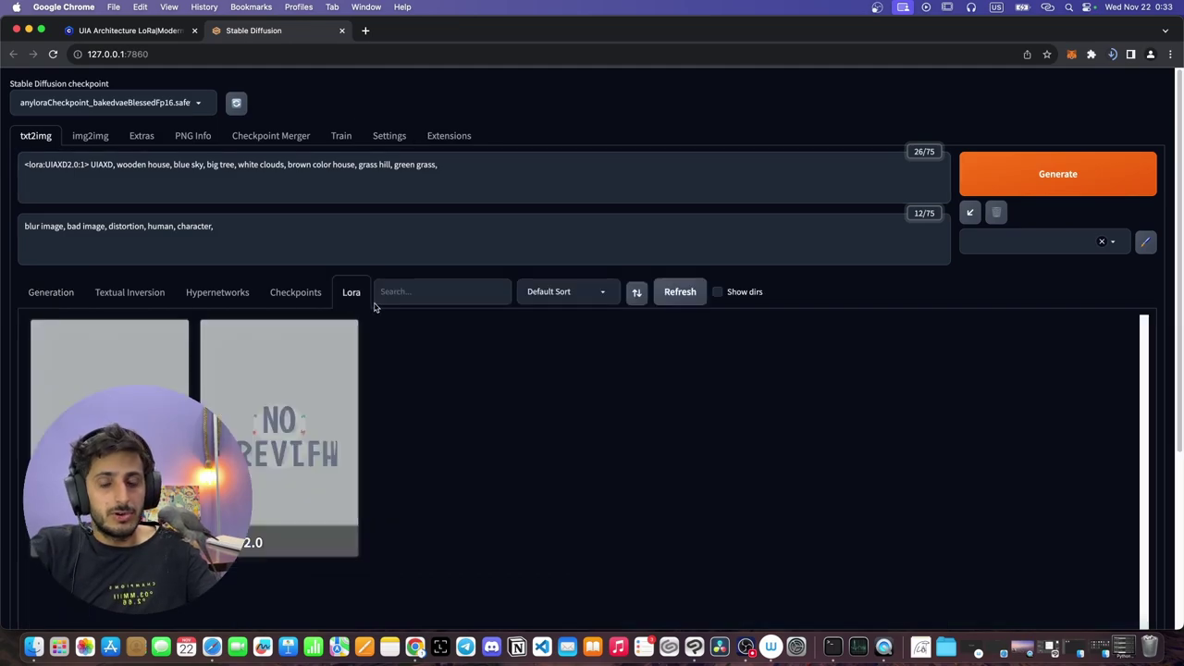
pyautogui.click(147, 374)
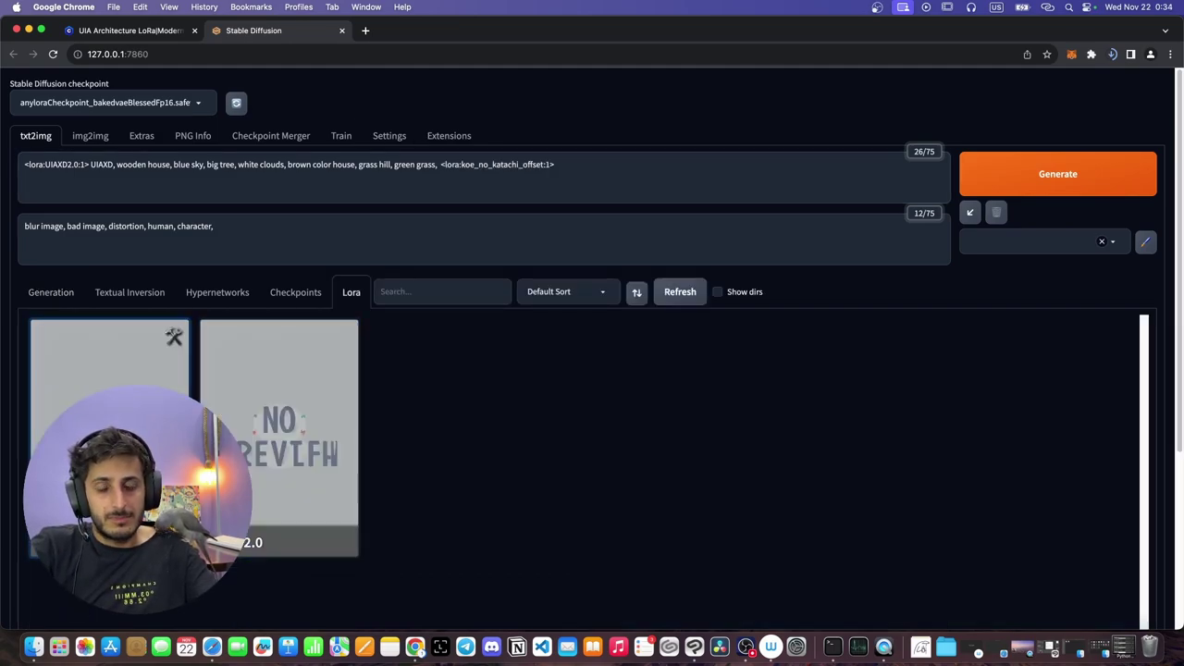
pyautogui.click(569, 176)
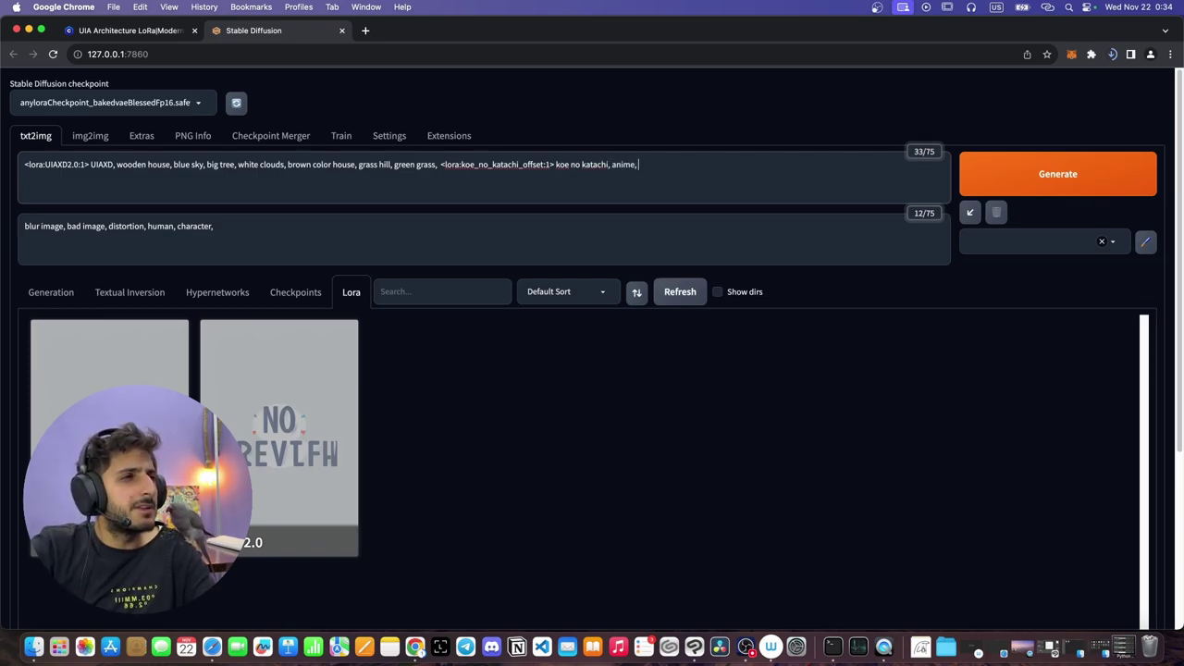
pyautogui.click(51, 292)
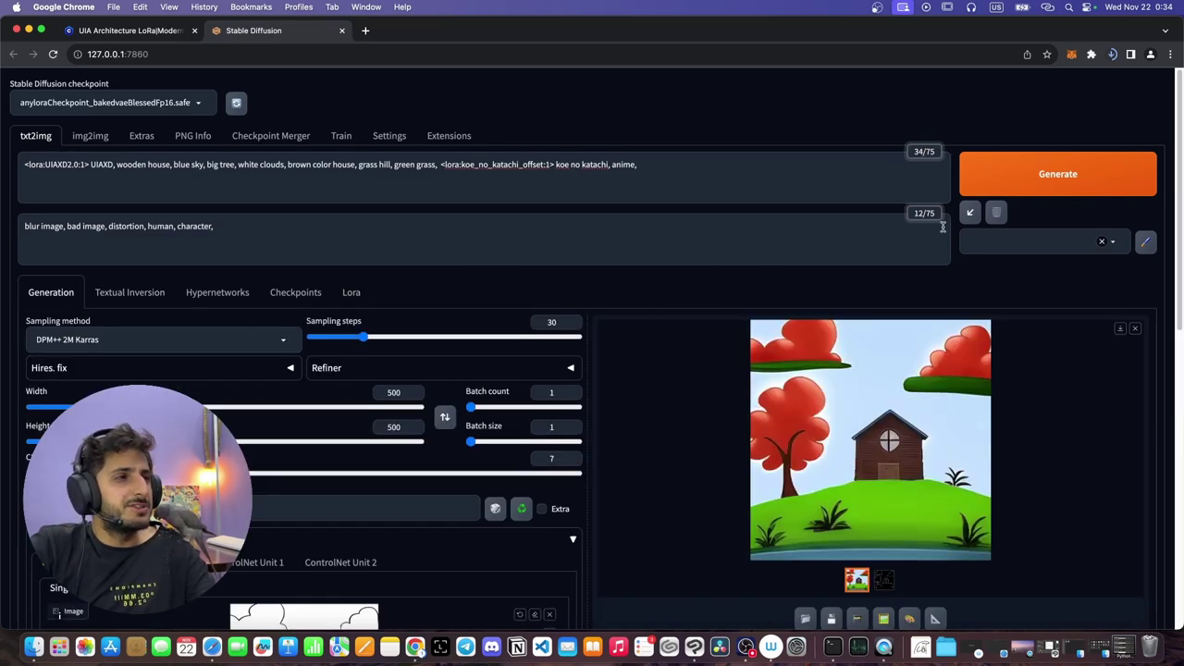
# - Generate the house image with the realisticVisionV51_v51VAE checkpoint and move the Terminal window clear of the prompt fields
pyautogui.click(1007, 177)
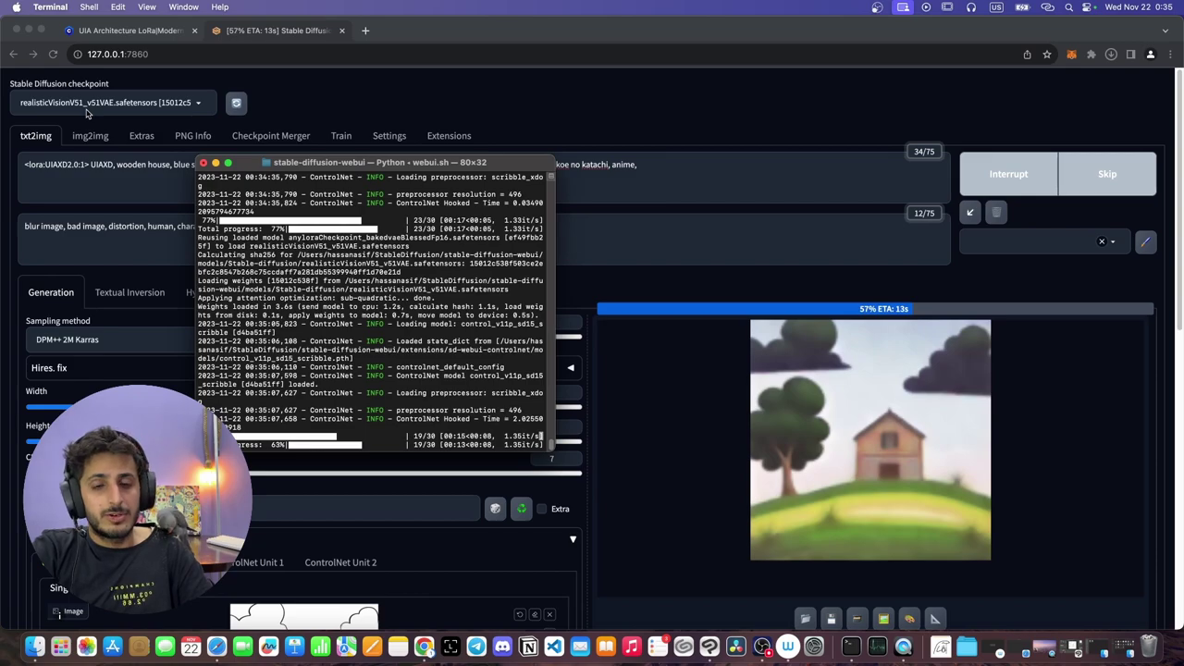
pyautogui.moveTo(304, 167); pyautogui.dragTo(439, 312)
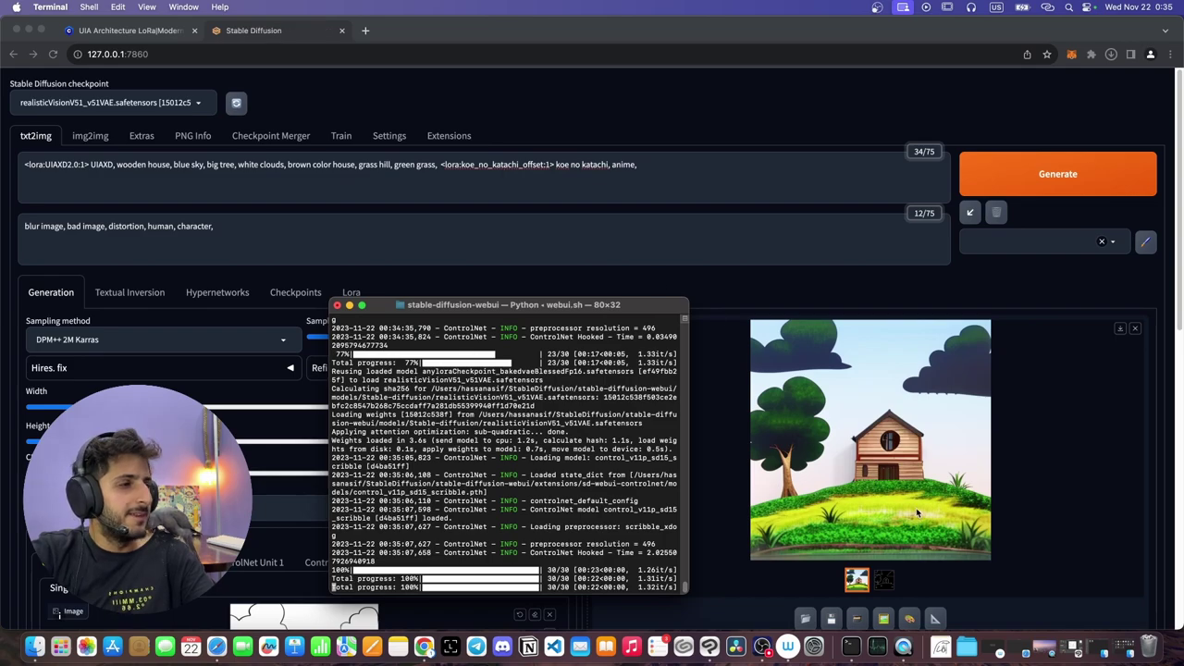
# - Examine the generated house image at full size in the WebUI and close the enlarged view
pyautogui.click(919, 514)
pyautogui.click(880, 489)
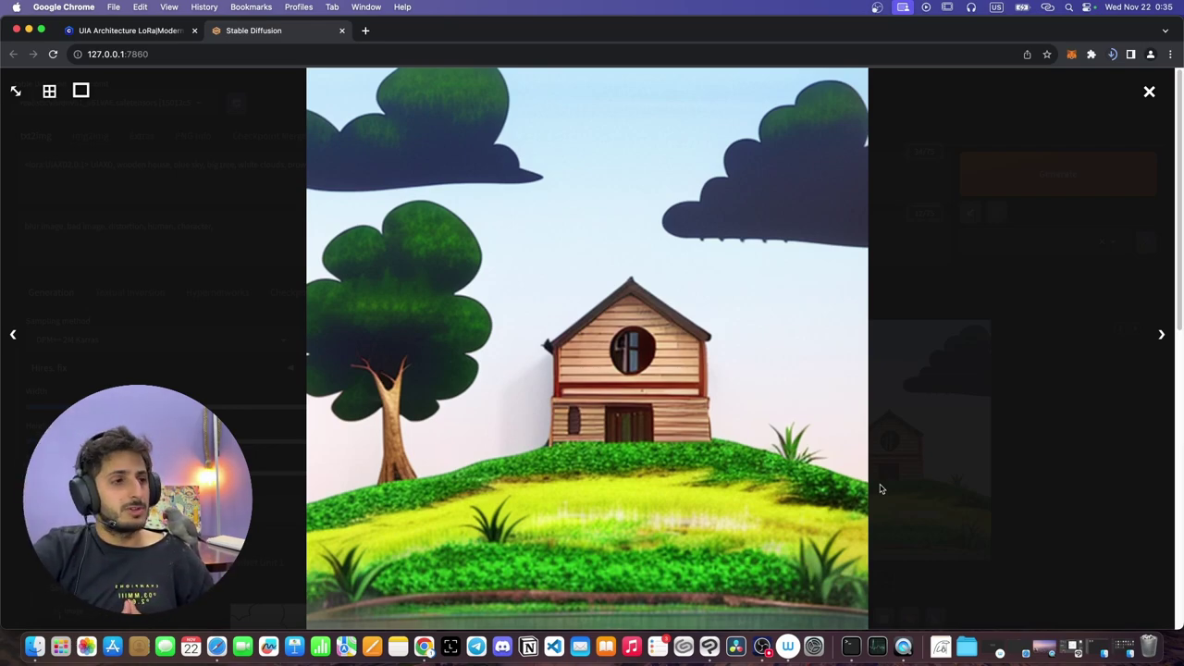
pyautogui.click(881, 489)
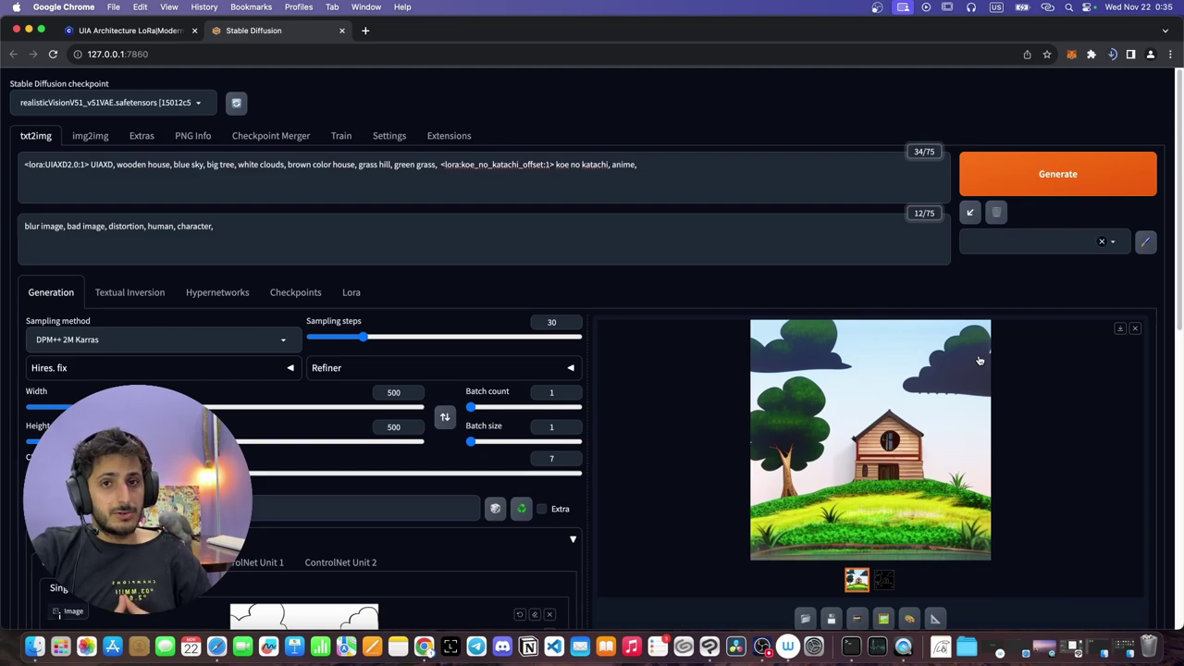